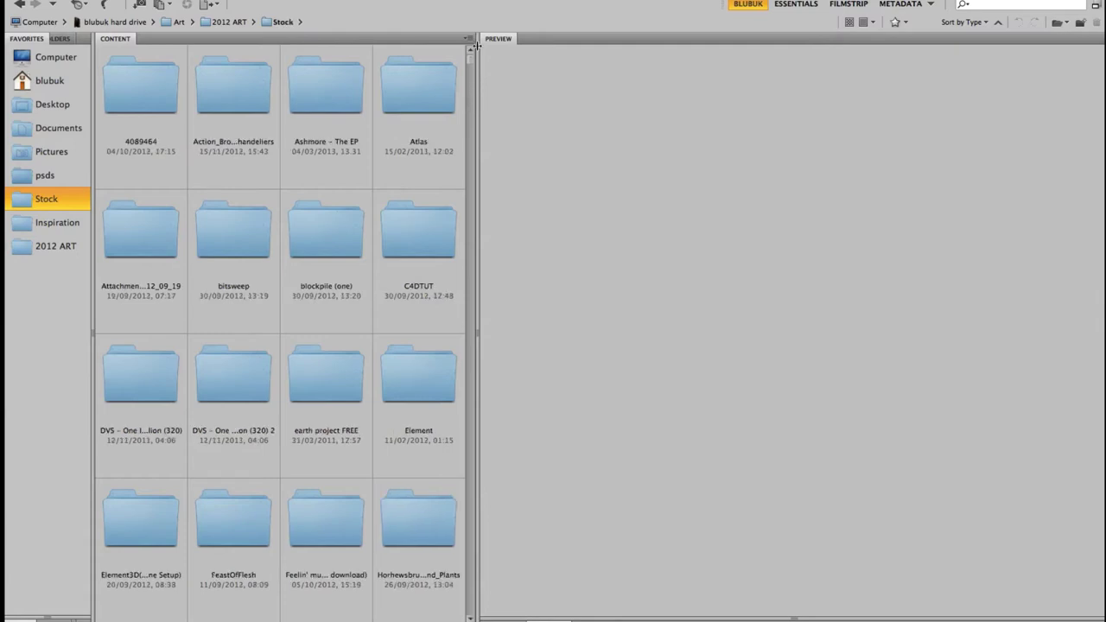
Open bustarhymesscream_25.psd from the Stock folder and create a new blank document.
drag(471, 59, 471, 408)
click(121, 191)
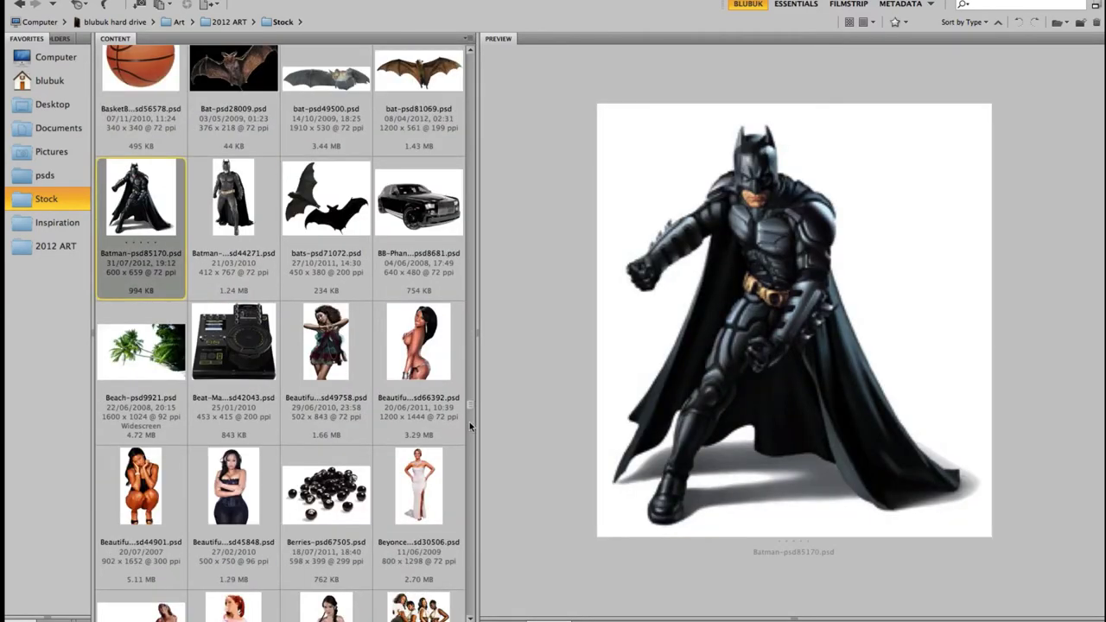
click(469, 422)
click(235, 333)
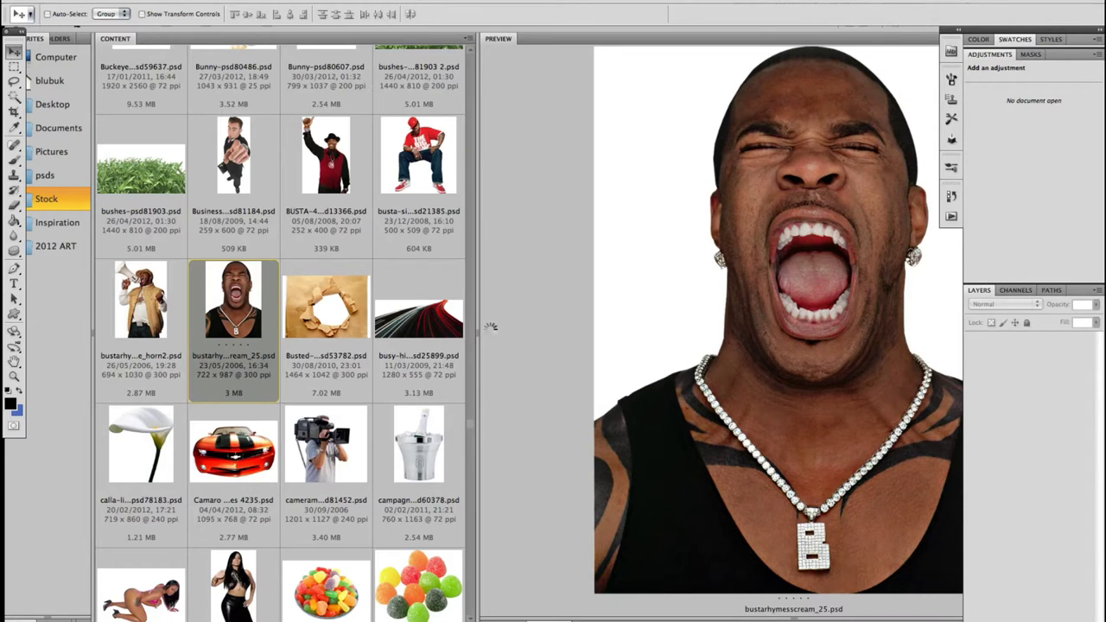
key(ctrl+n)
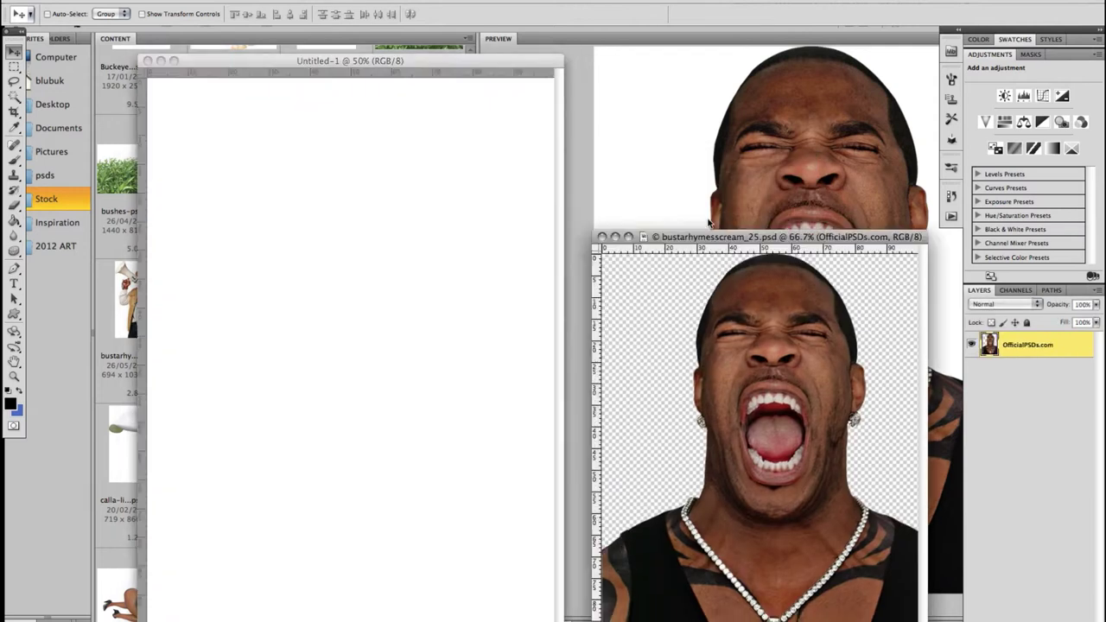
Copy the portrait layer into the Untitled-1 document and centre it on the canvas.
drag(1028, 345, 357, 368)
drag(310, 434, 297, 453)
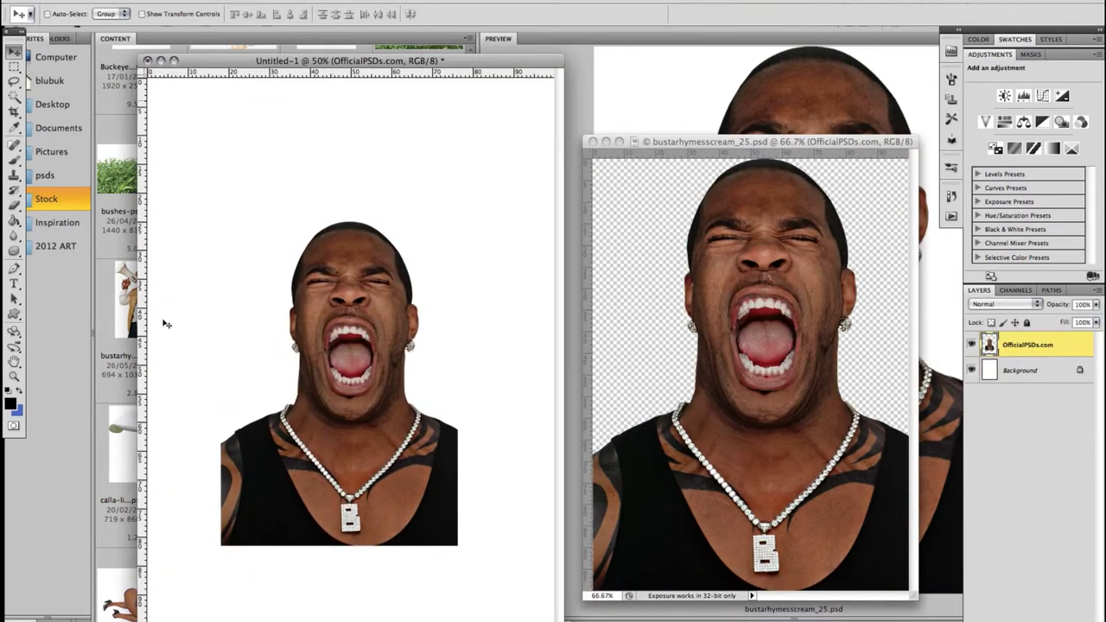
drag(381, 348, 392, 328)
Duplicate the portrait layer within Untitled-1 under the default copy name.
right_click(1085, 356)
click(1003, 381)
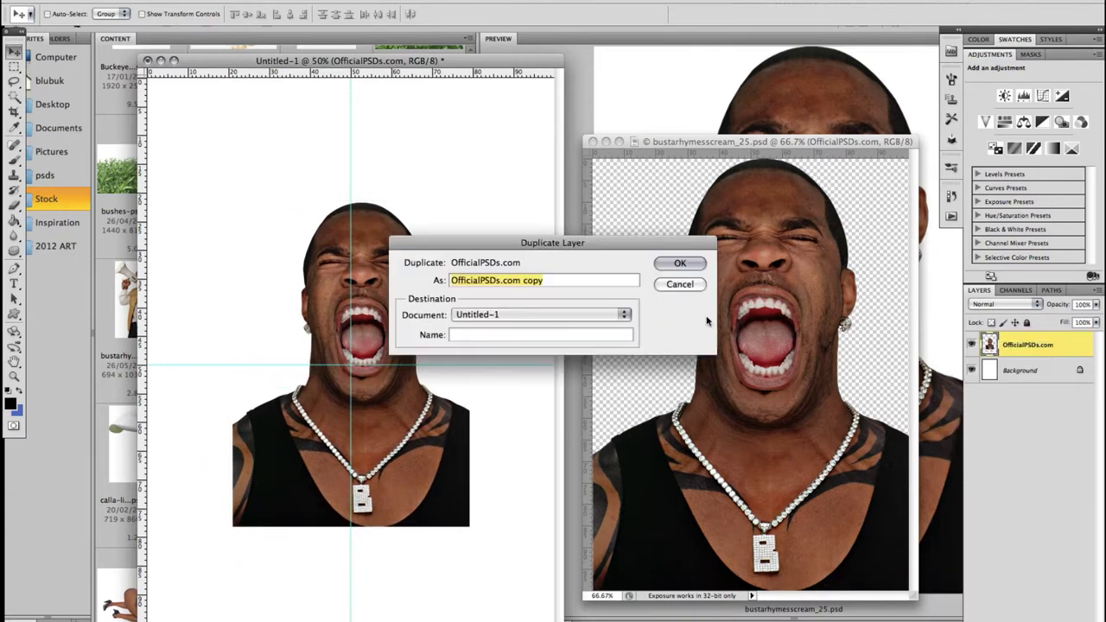
key(Return)
drag(1037, 346, 1038, 386)
Enlarge the duplicated portrait with Free Transform and shift it to the left of the original.
click(212, 1)
click(234, 250)
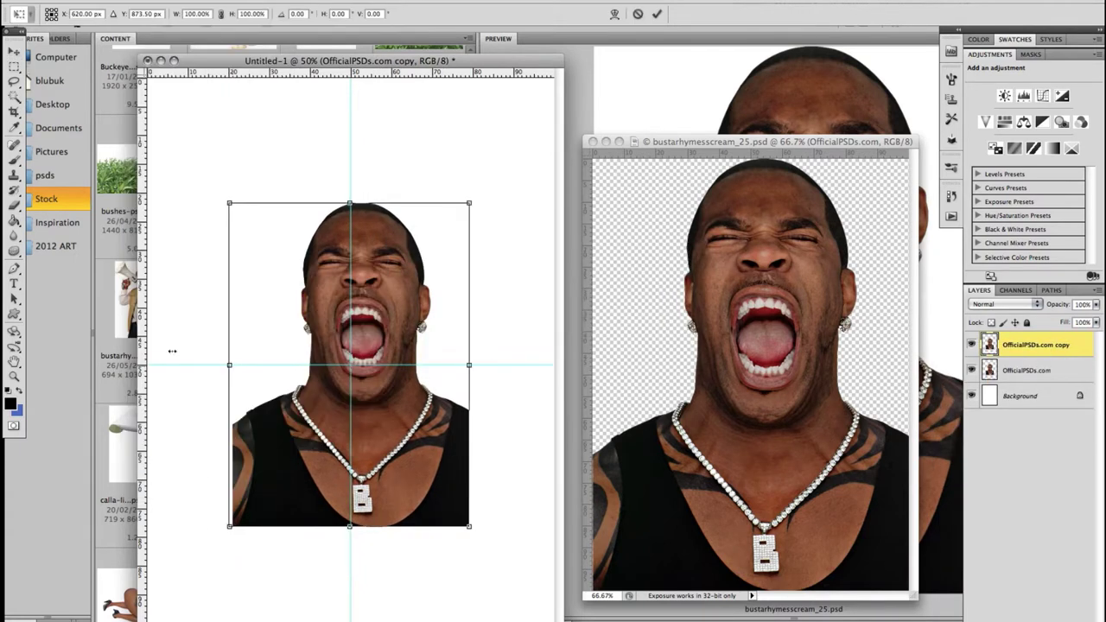
drag(156, 351, 148, 351)
drag(309, 524, 309, 593)
key(Return)
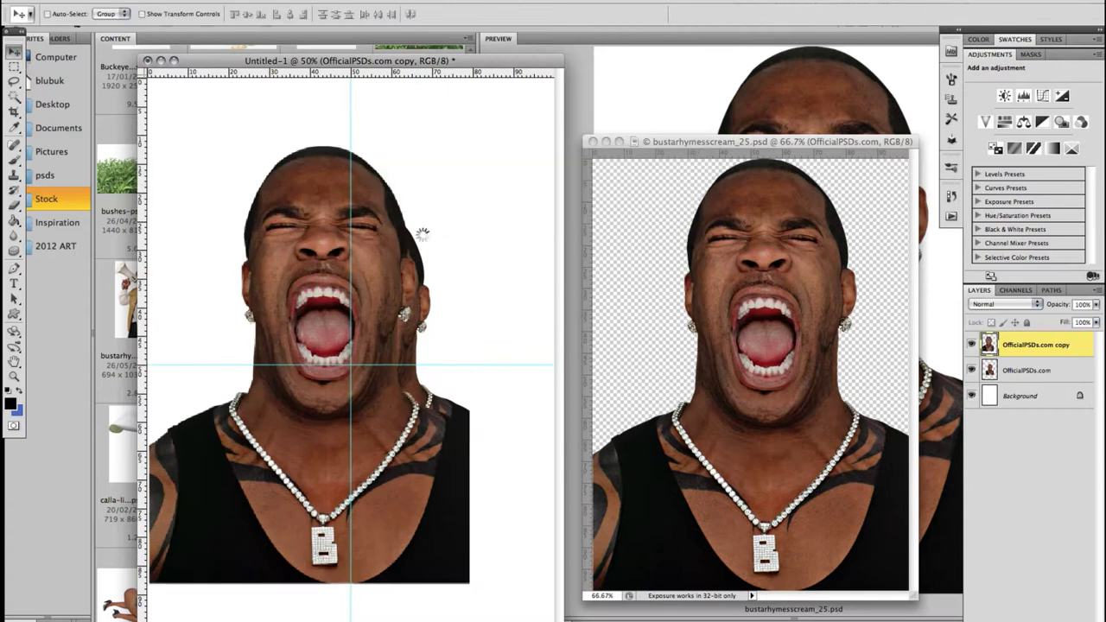
drag(320, 231, 320, 246)
Add a layer mask to the enlarged copy and fill the mask with black.
key(ctrl+shift+m)
key(g)
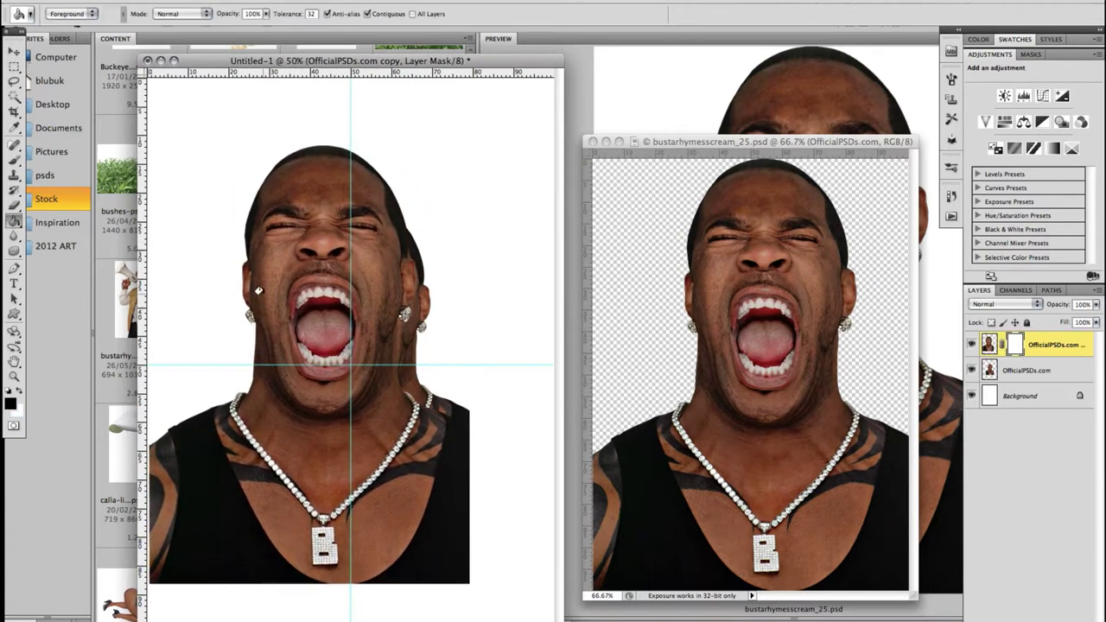
click(260, 290)
key(v)
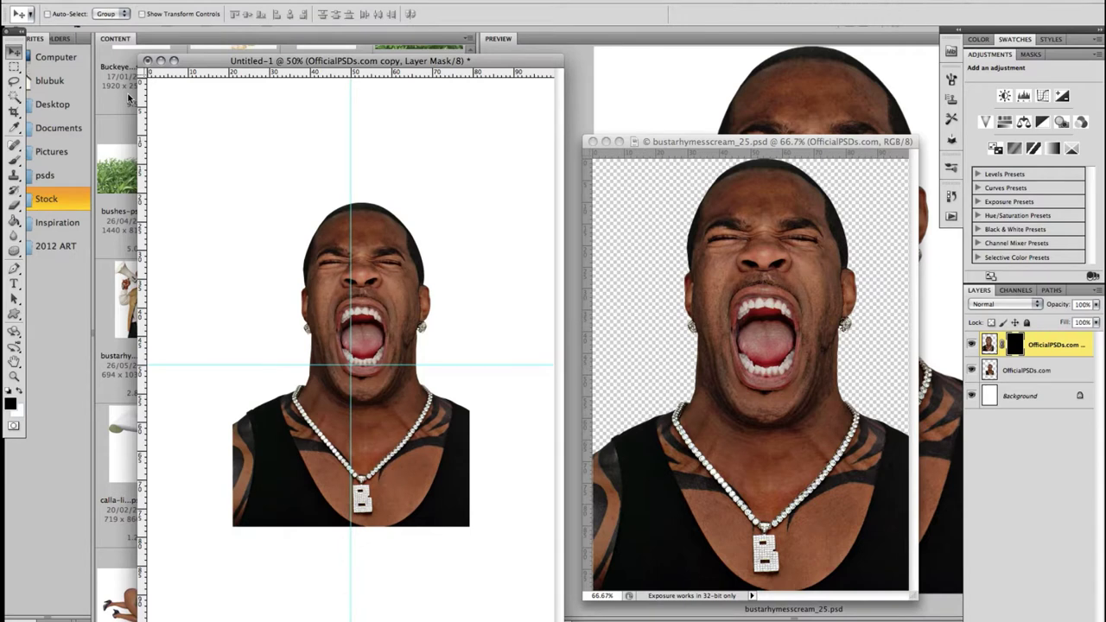
Choose the Brush tool with the 2426 splatter tip at 504 px.
click(14, 161)
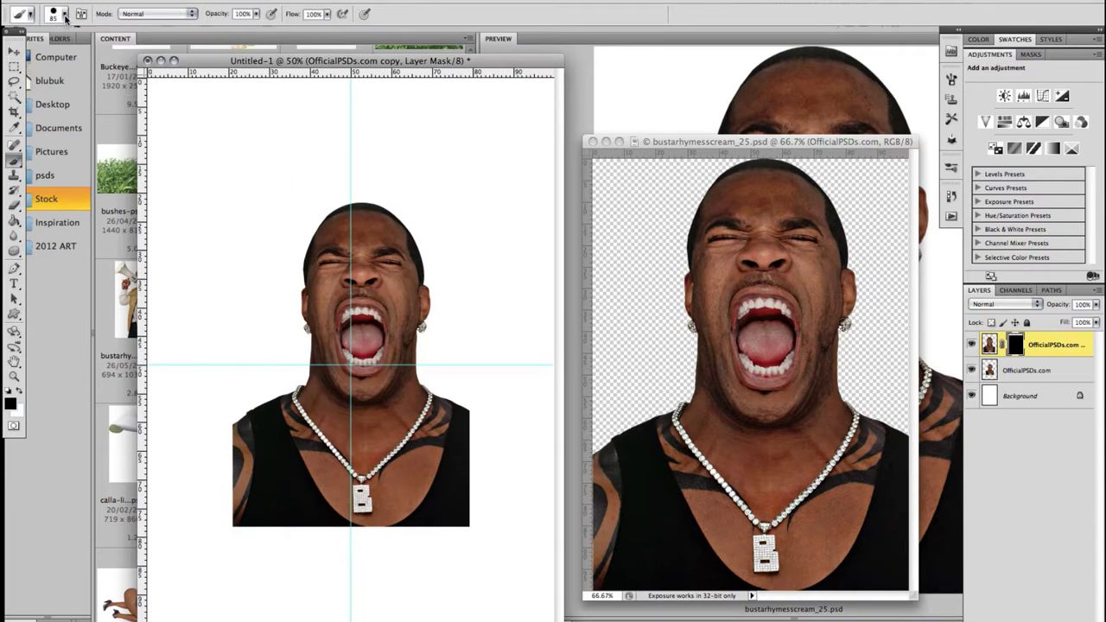
click(64, 15)
scroll(373, 270, down, 3)
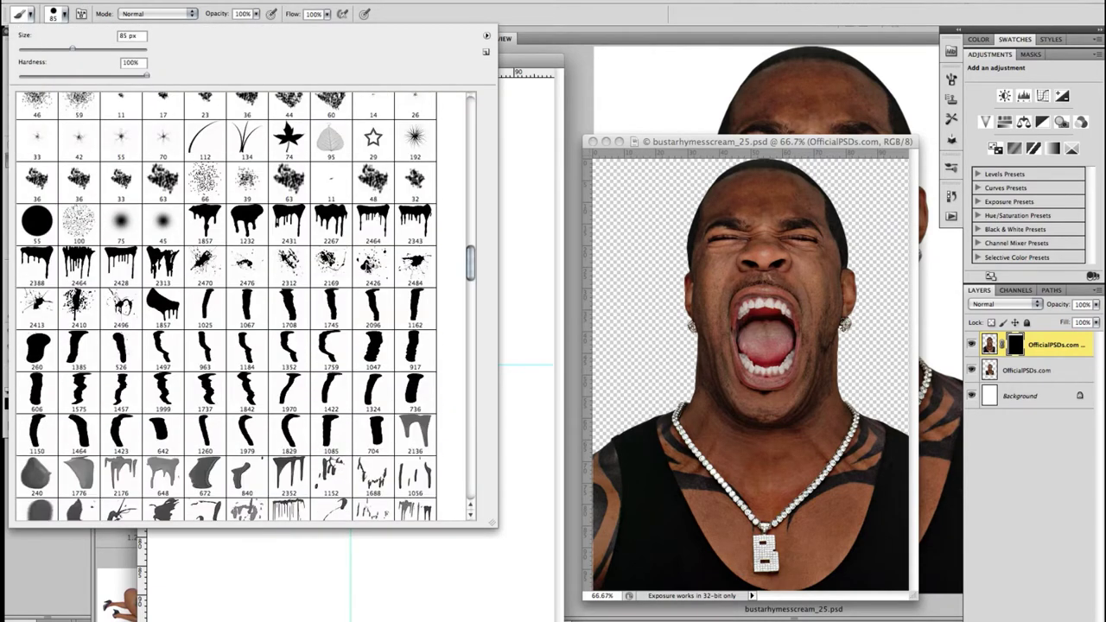
key(Return)
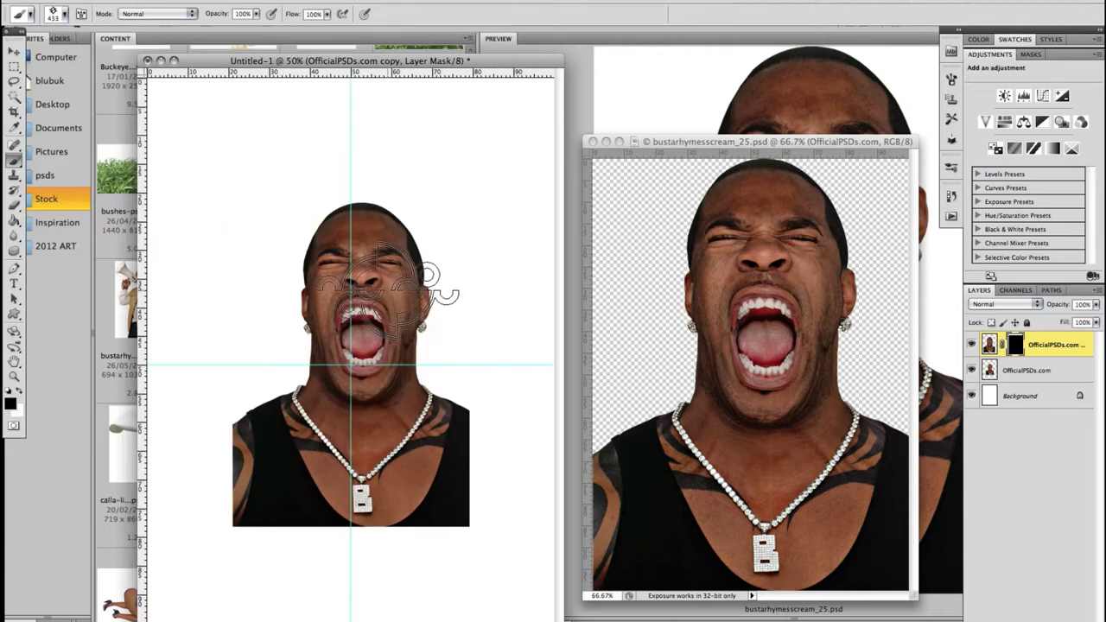
click(64, 15)
scroll(463, 227, down, 3)
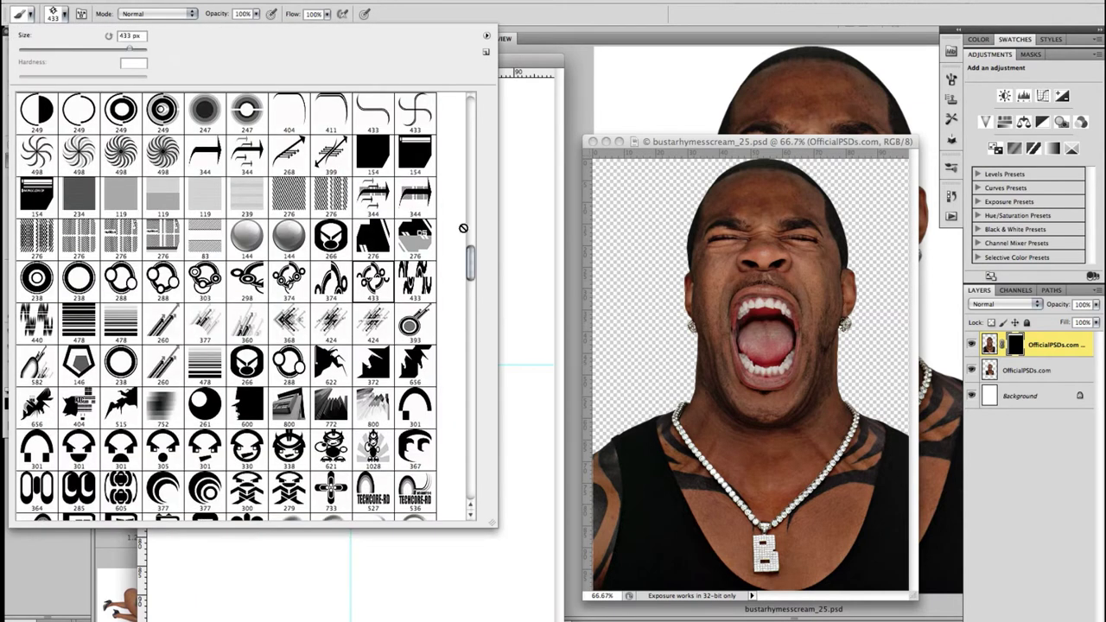
drag(471, 259, 468, 112)
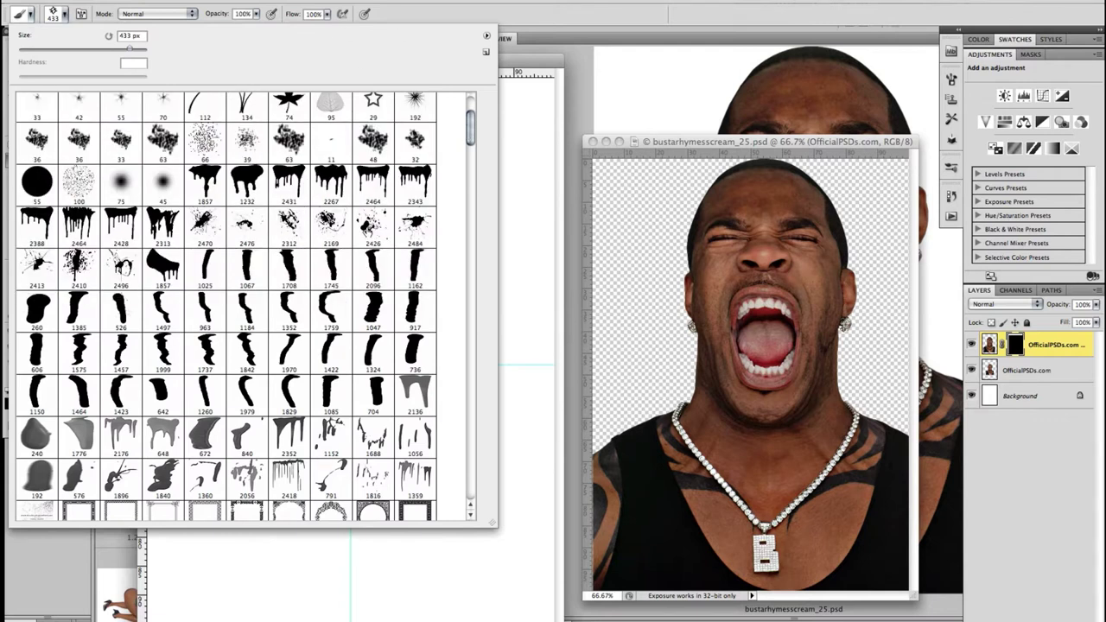
drag(110, 34, 87, 36)
click(494, 97)
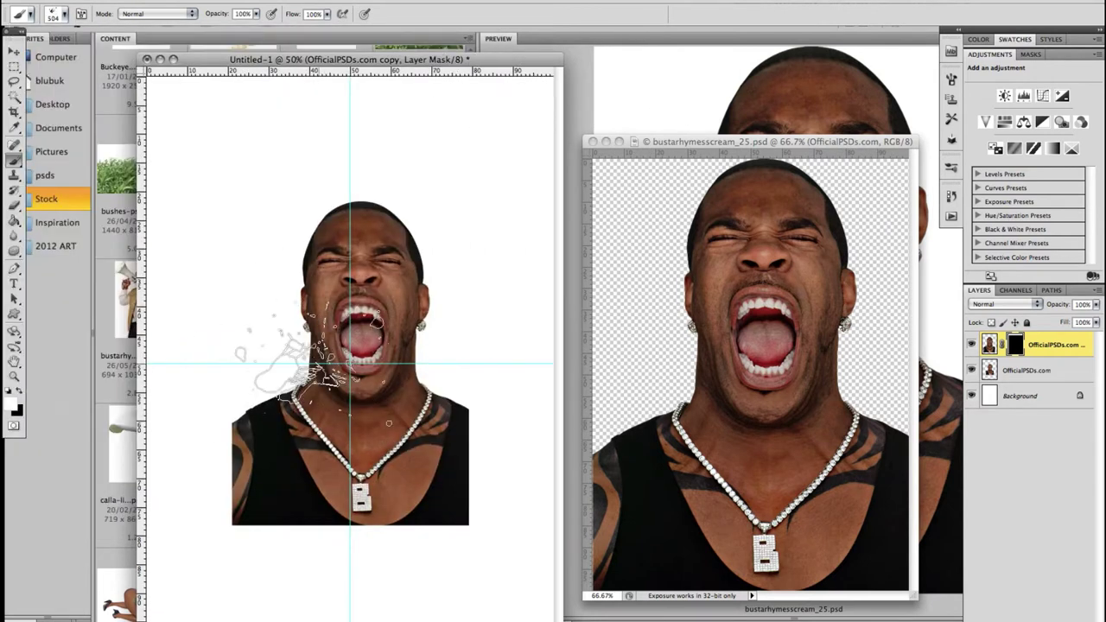
Stamp white splatters on the copy's mask around the left side of the head, including with the tip flipped horizontally.
mouse_move(239, 231)
mouse_down()
mouse_move(342, 220)
mouse_move(324, 277)
mouse_move(264, 251)
mouse_up()
click(951, 79)
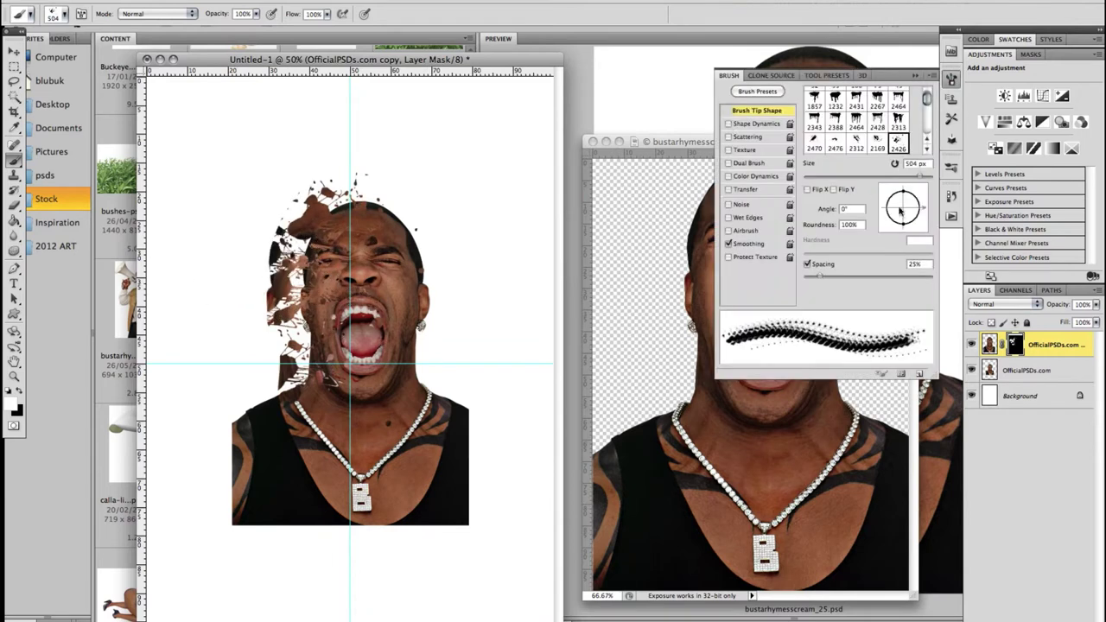
click(808, 189)
mouse_move(311, 320)
mouse_down()
mouse_move(304, 372)
mouse_move(268, 398)
mouse_move(217, 411)
mouse_move(338, 208)
mouse_move(325, 181)
mouse_move(282, 285)
mouse_move(463, 354)
mouse_move(270, 154)
mouse_up()
Enlarge the 66 px speckle brush to 666 px and paint white on the mask along the left side of the portrait.
click(64, 14)
click(205, 139)
drag(94, 52, 103, 52)
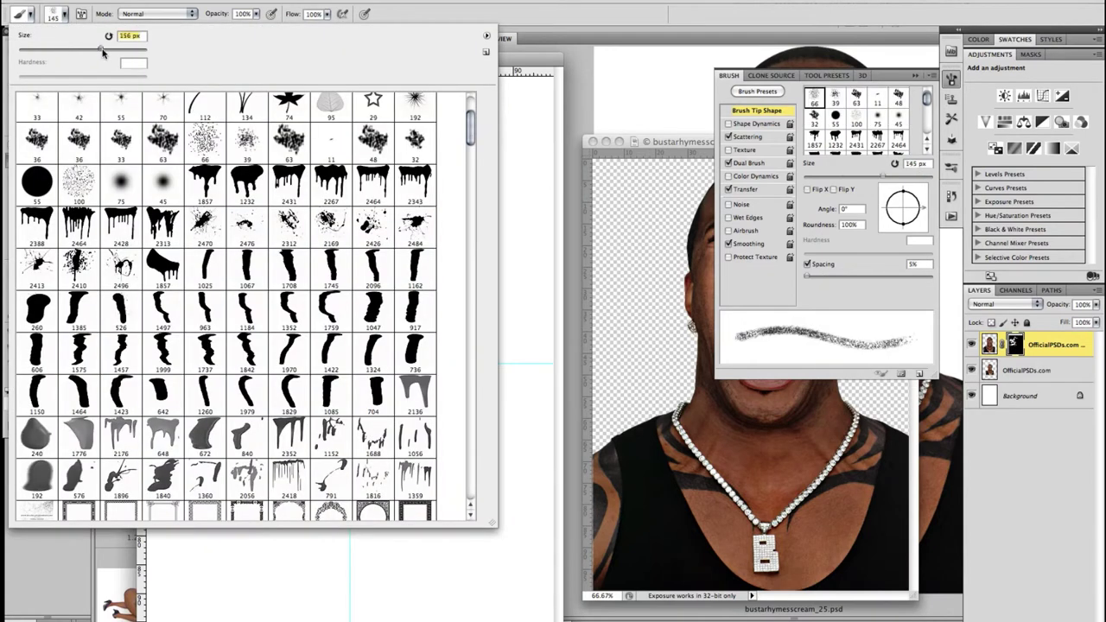
key(Return)
drag(312, 216, 288, 294)
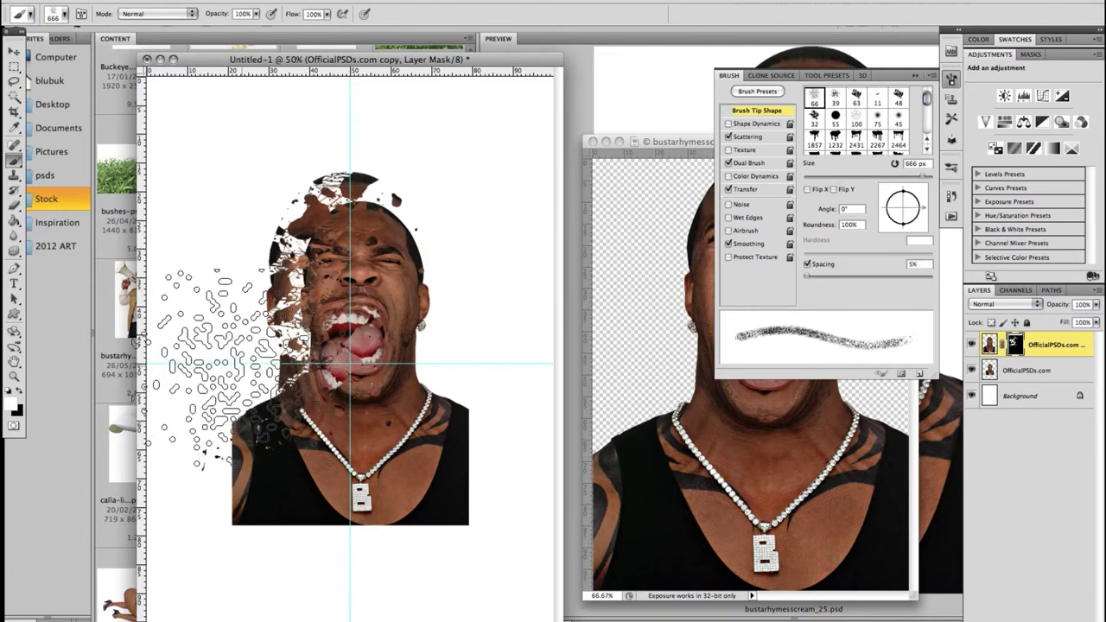
Select the 2448 px burst brush, size it to 1242 px and stamp it on the mask over the left shoulder.
click(59, 15)
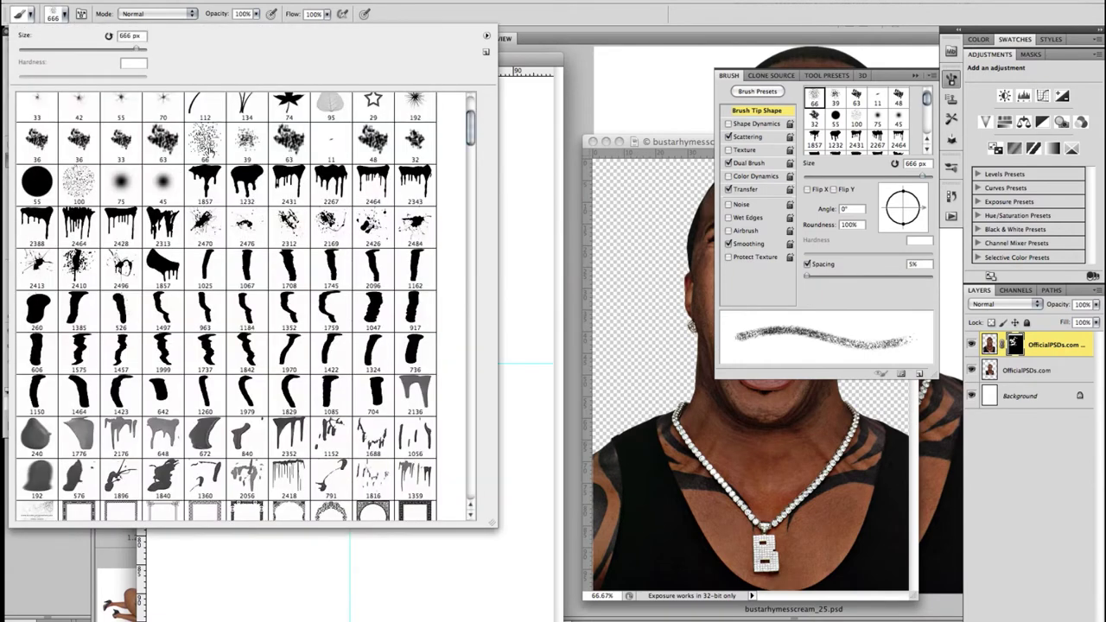
drag(470, 136, 463, 190)
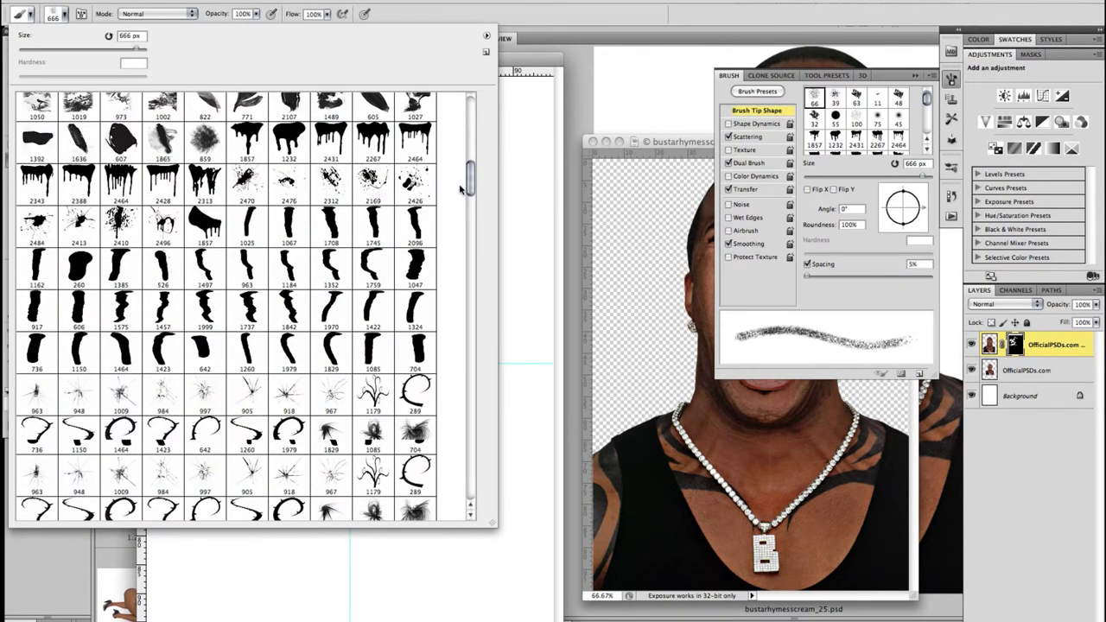
scroll(416, 441, down, 1)
click(375, 373)
drag(138, 49, 121, 51)
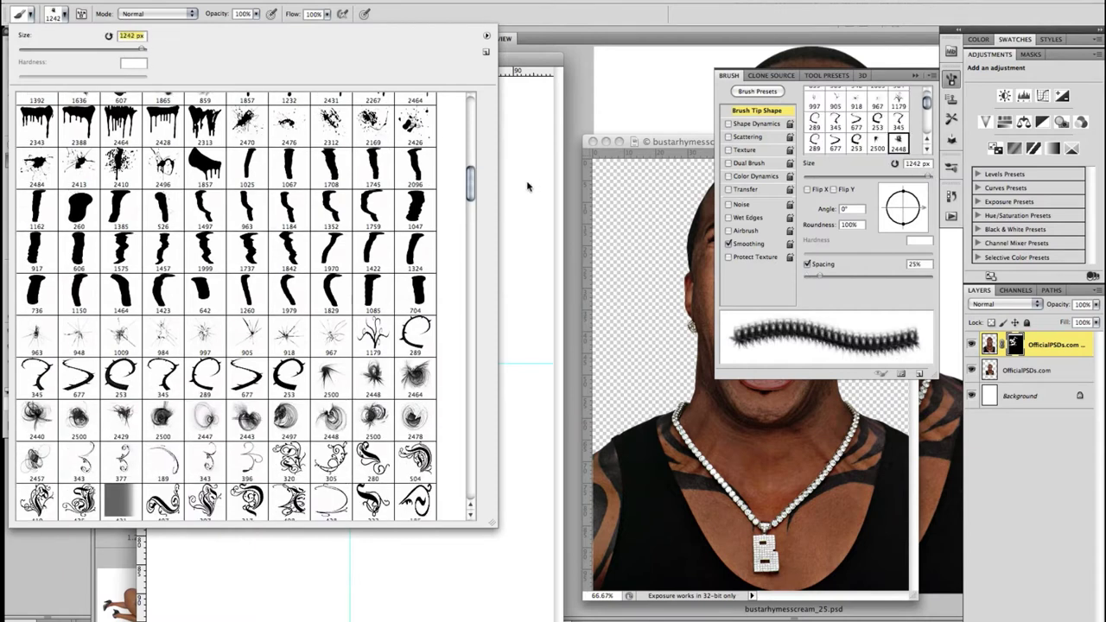
click(529, 186)
key(v)
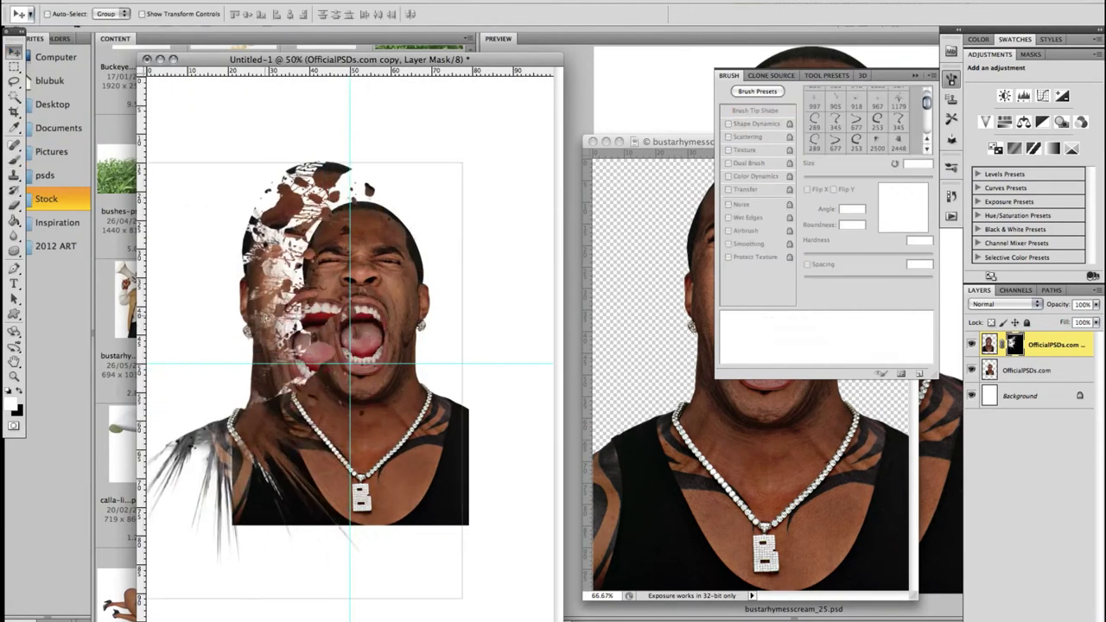
Duplicate the original portrait layer, enlarge the duplicate and hide it with a black layer mask.
click(971, 370)
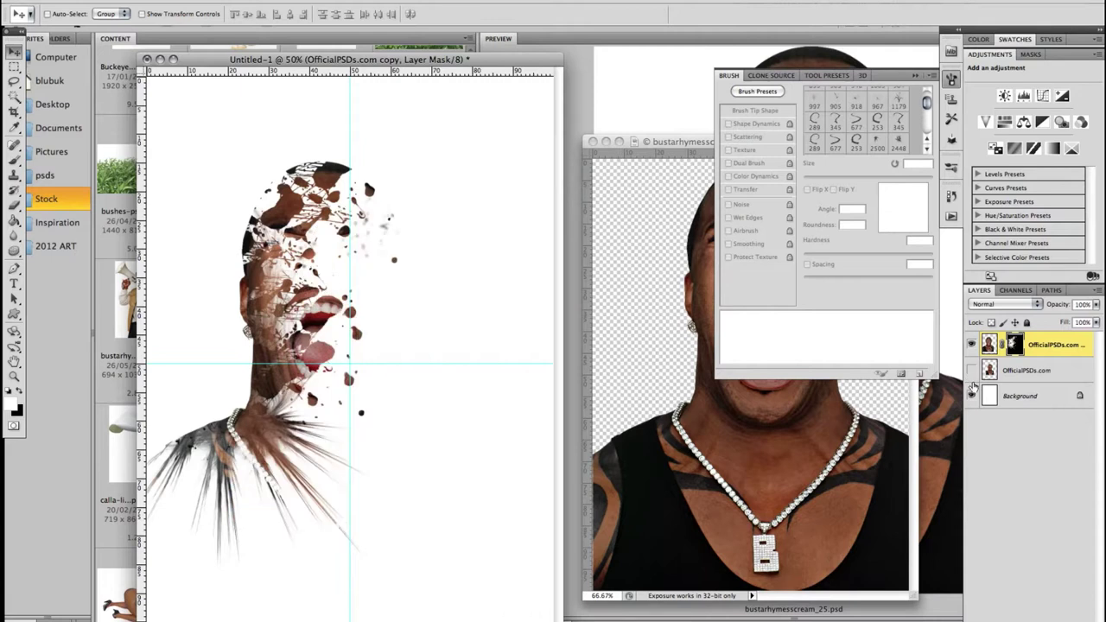
click(971, 370)
click(1029, 370)
right_click(1029, 370)
click(960, 385)
key(Return)
click(151, 0)
click(177, 255)
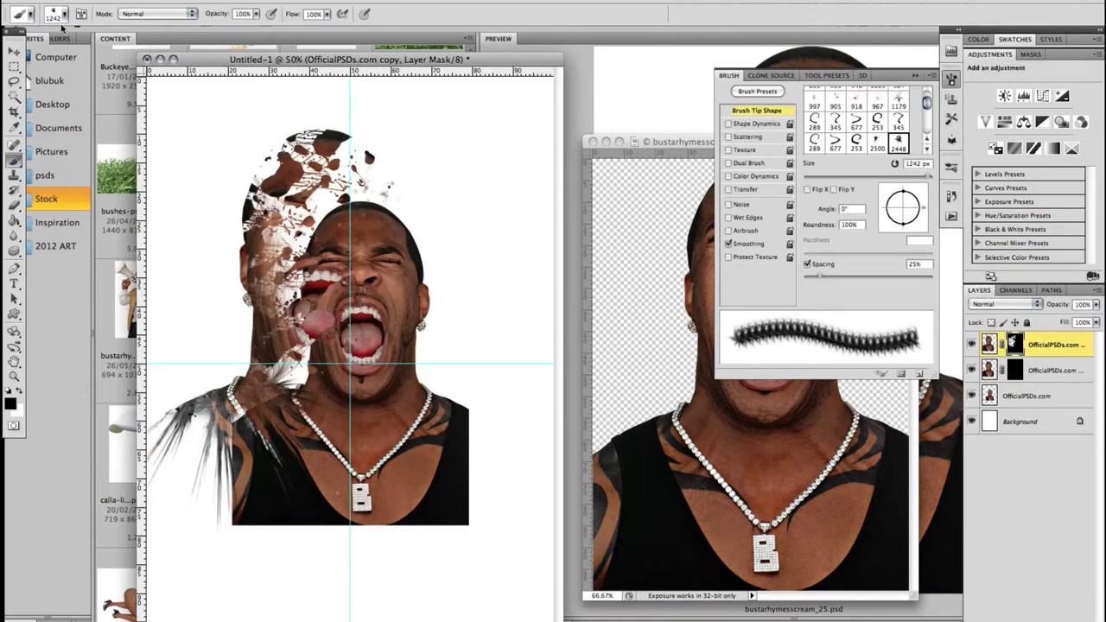
Break up the top copy's head and shoulder by stamping black on its mask with the 2413 splatter brush at 484 px.
click(64, 14)
click(78, 164)
drag(143, 49, 102, 51)
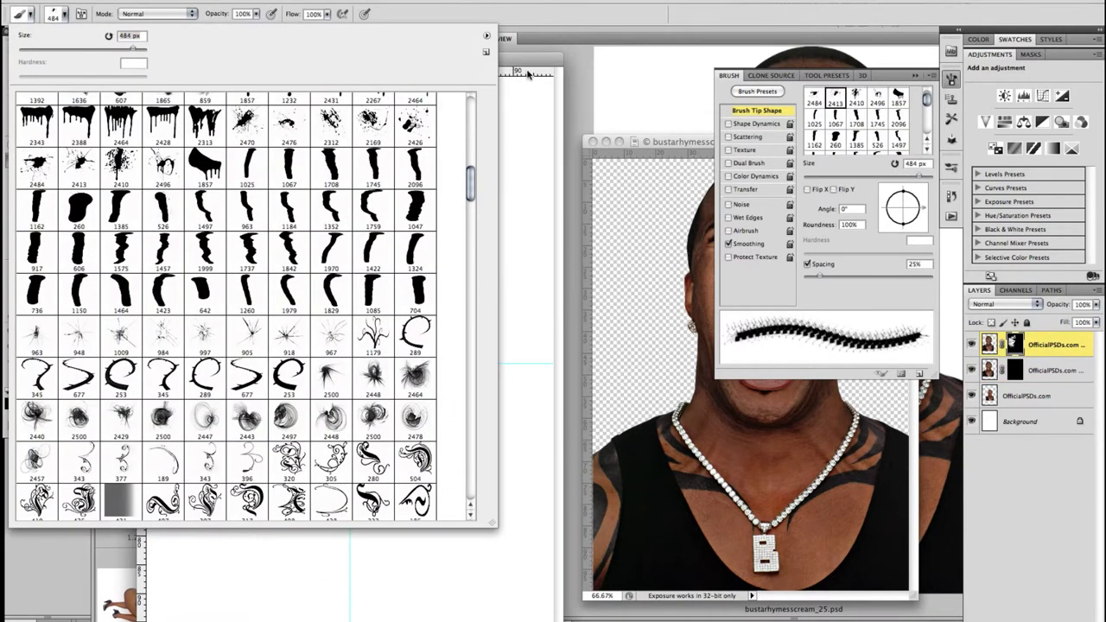
click(529, 76)
click(251, 250)
click(199, 389)
click(277, 173)
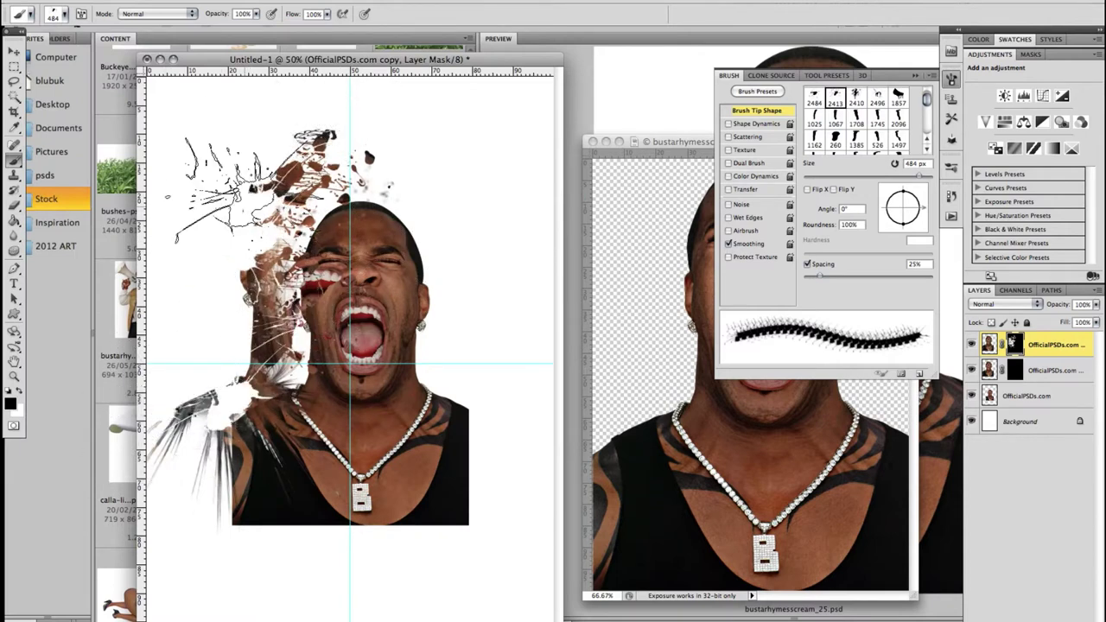
key(v)
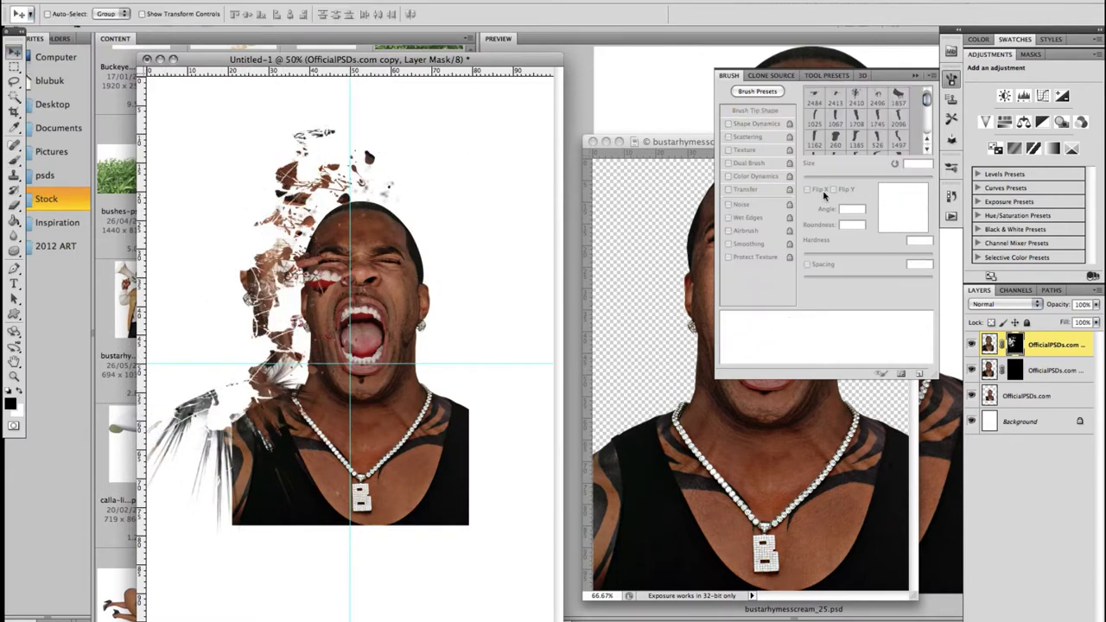
Stretch the second copy far out to the left with its layer mask temporarily disabled, and re-enable the mask.
key(alt+bracketleft)
shift+click(1015, 370)
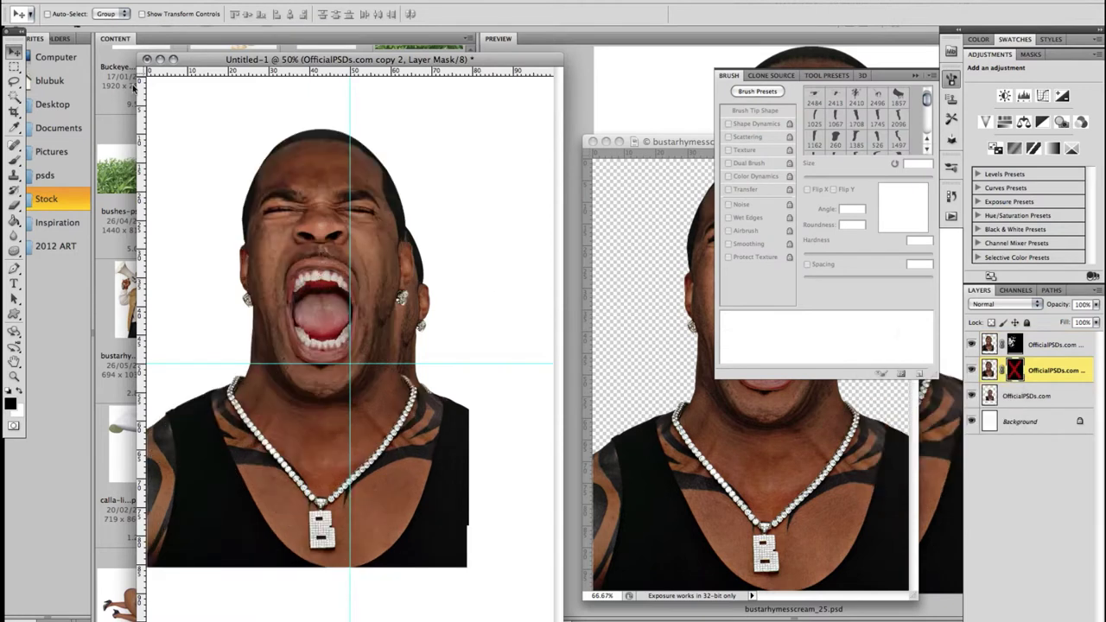
click(294, 308)
click(387, 2)
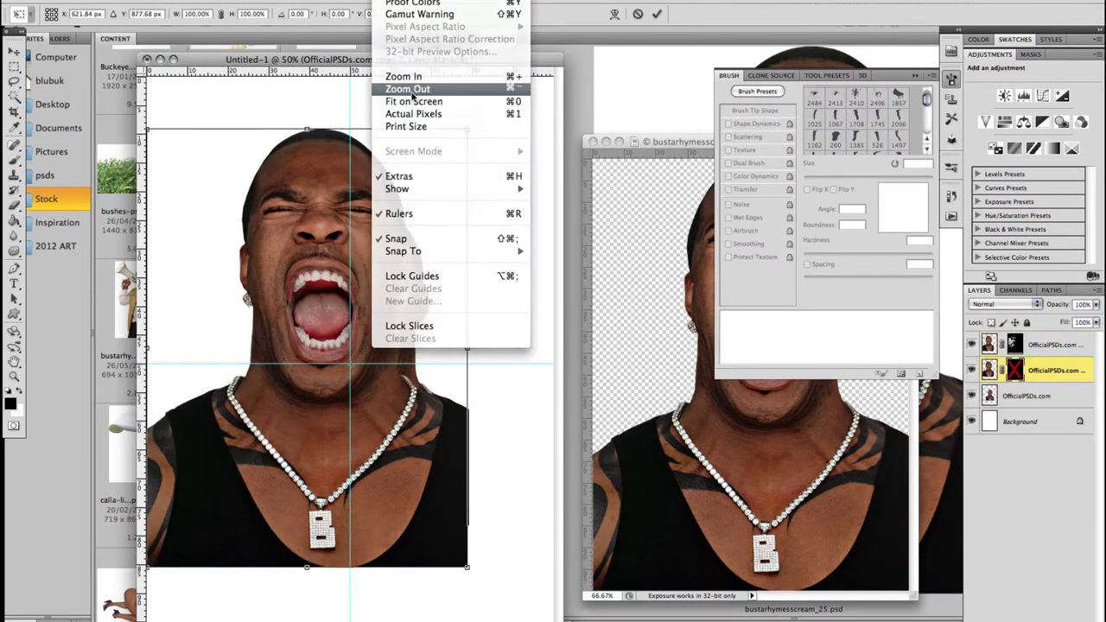
click(407, 86)
drag(313, 303, 153, 304)
key(Return)
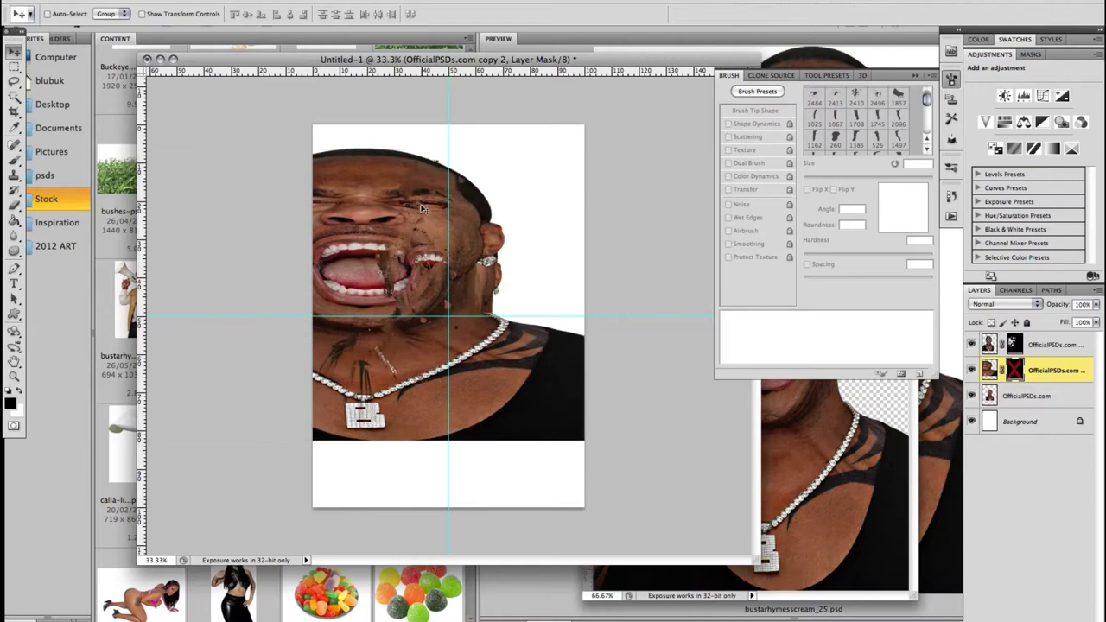
shift+click(1015, 370)
Paint white debris on the stretched copy's mask around the head and shoulder with the 595 px and 797 px splatter brushes.
key(b)
click(58, 14)
scroll(471, 201, down, 2)
drag(471, 201, 472, 440)
double_click(259, 372)
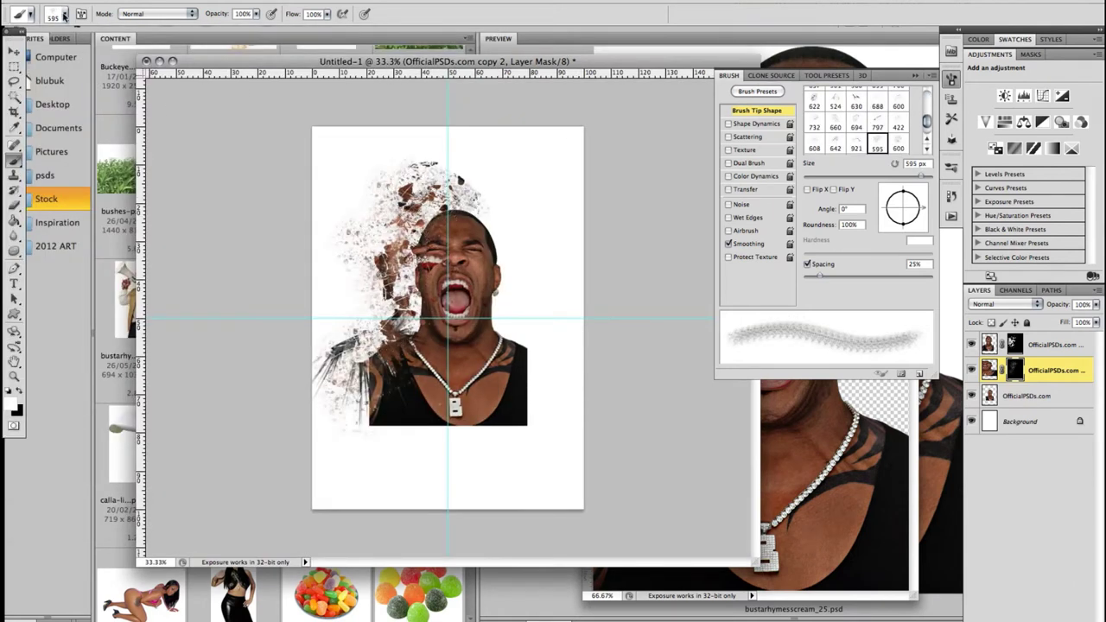
click(63, 16)
double_click(350, 278)
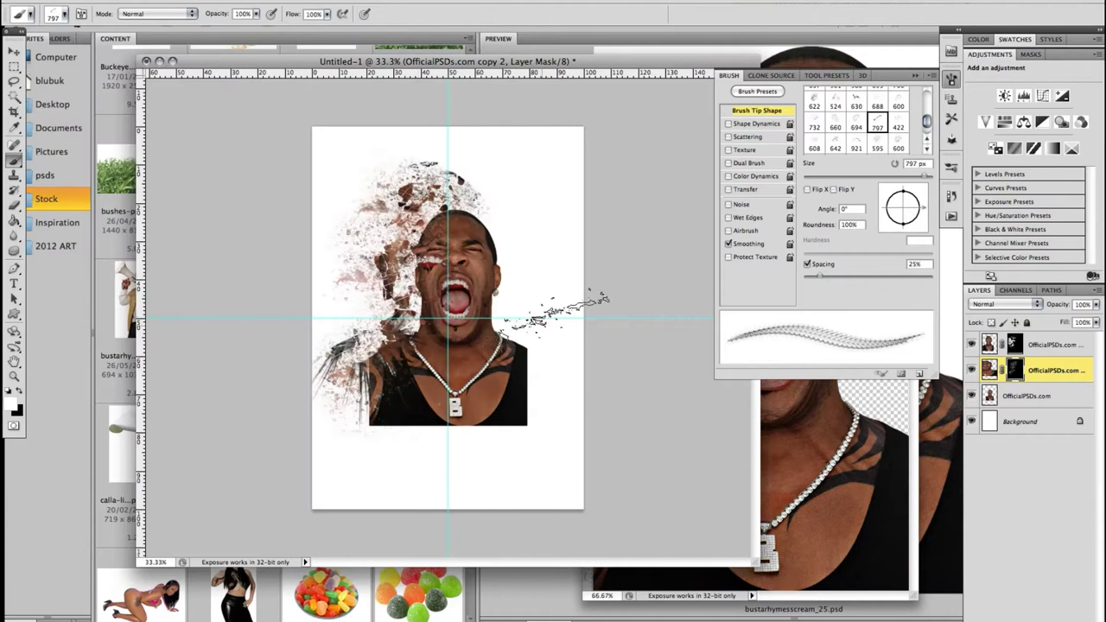
Duplicate the original portrait layer again and hide the original.
right_click(1026, 397)
key(Return)
click(972, 421)
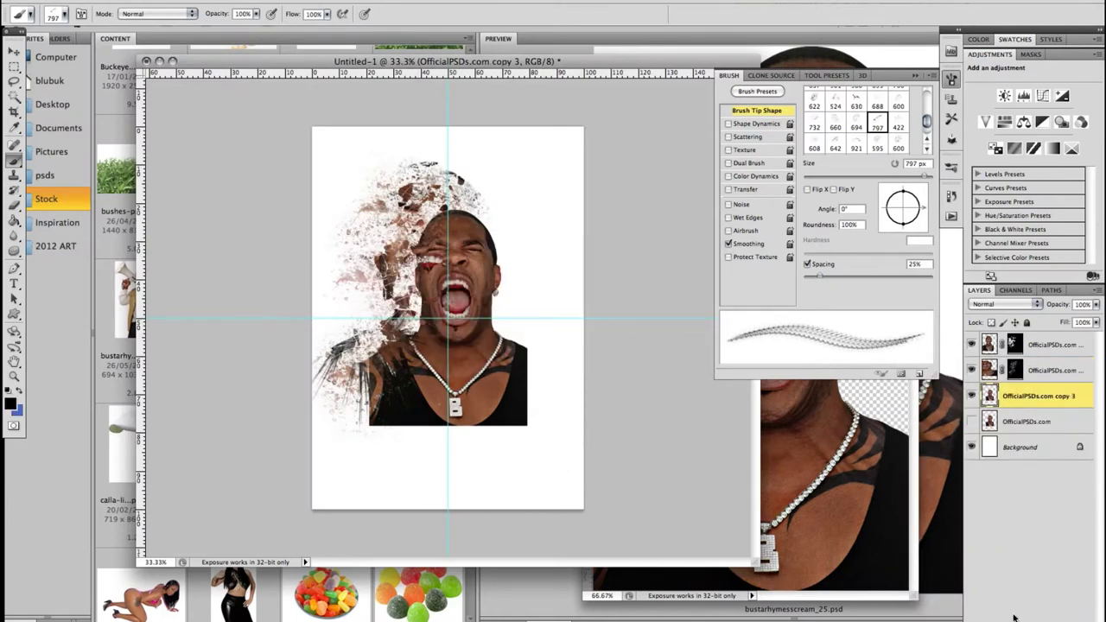
Mask the new copy and erode the left side of its head and body in black with the 600 px splatter brush.
click(63, 16)
double_click(210, 272)
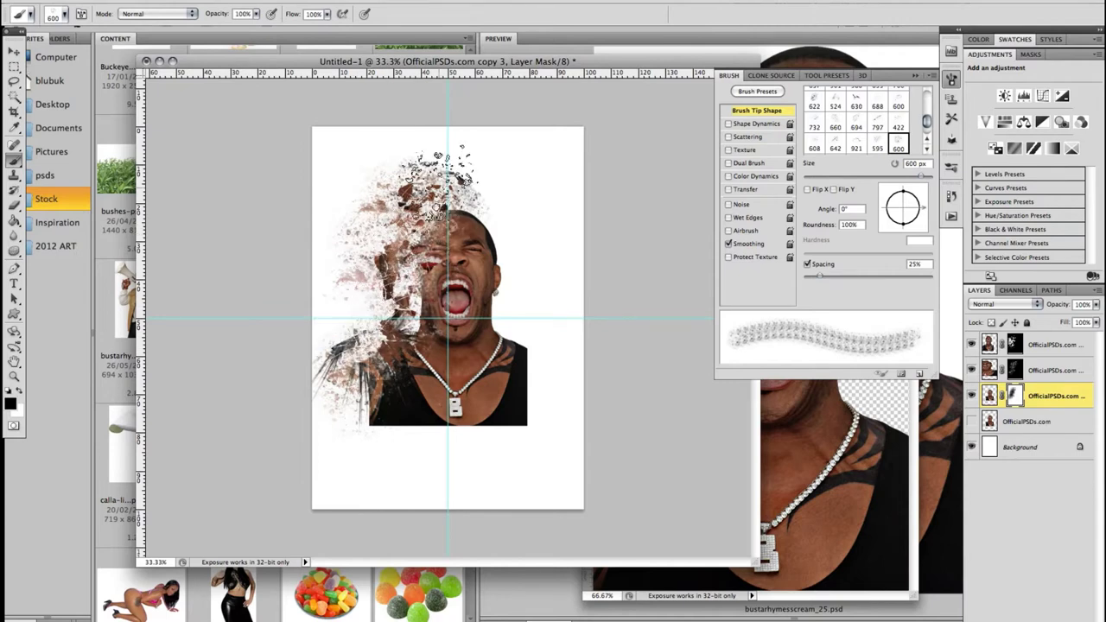
key(v)
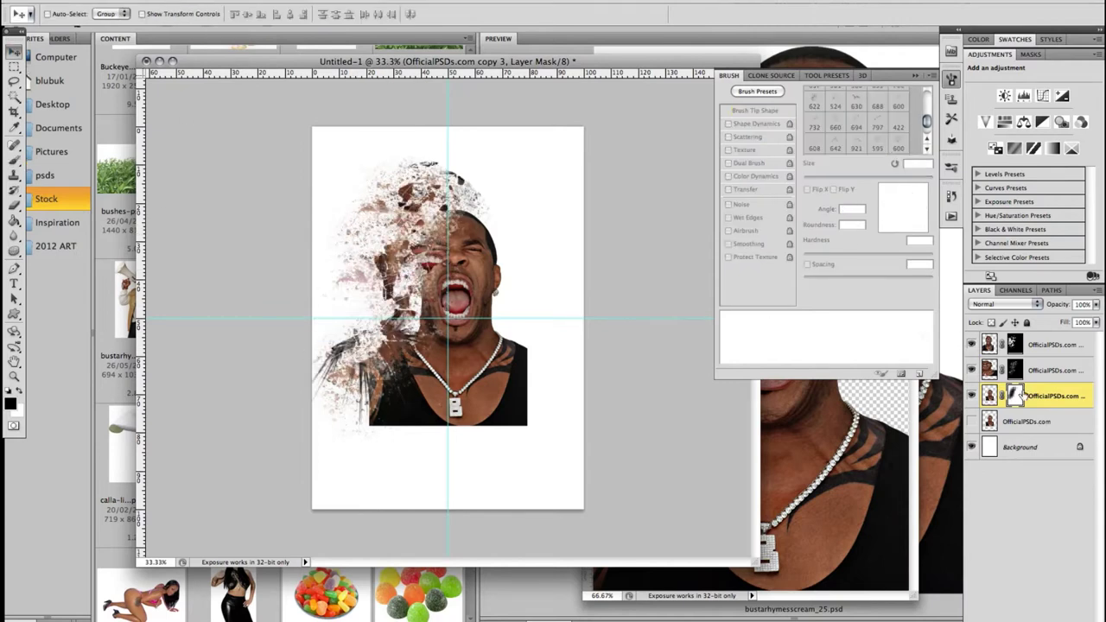
Erode the mouth, cheek and shoulder in black on the eroded copy's mask with a horizontally flipped 723 px splatter brush.
ctrl+click(439, 277)
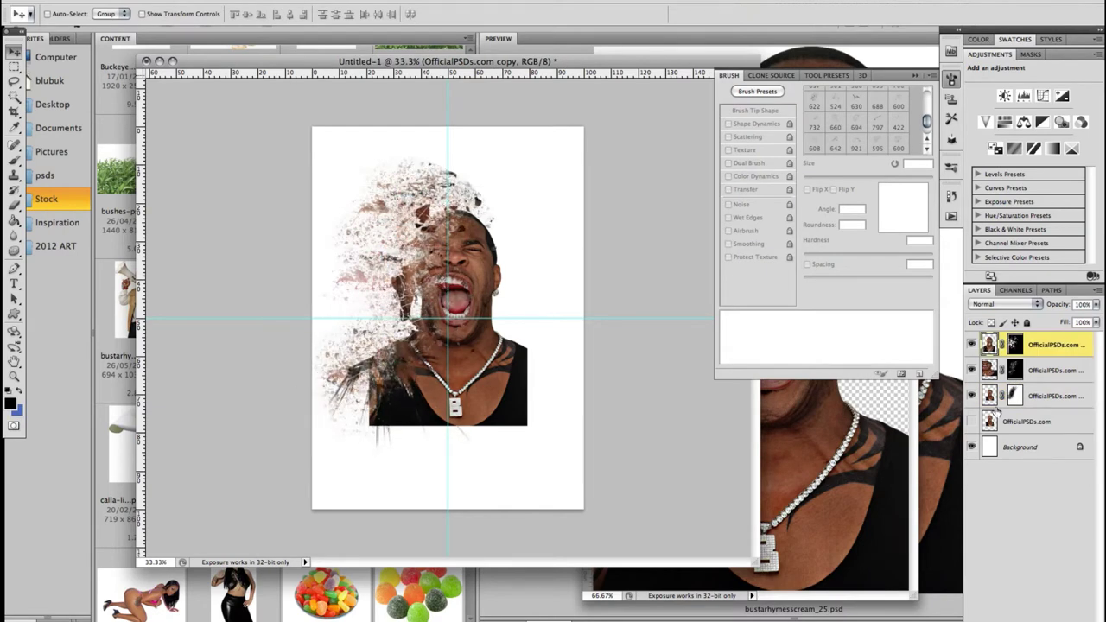
click(1013, 396)
key(b)
right_click(149, 279)
mouse_move(472, 446)
mouse_down()
mouse_move(472, 458)
mouse_move(471, 259)
mouse_move(467, 467)
mouse_up()
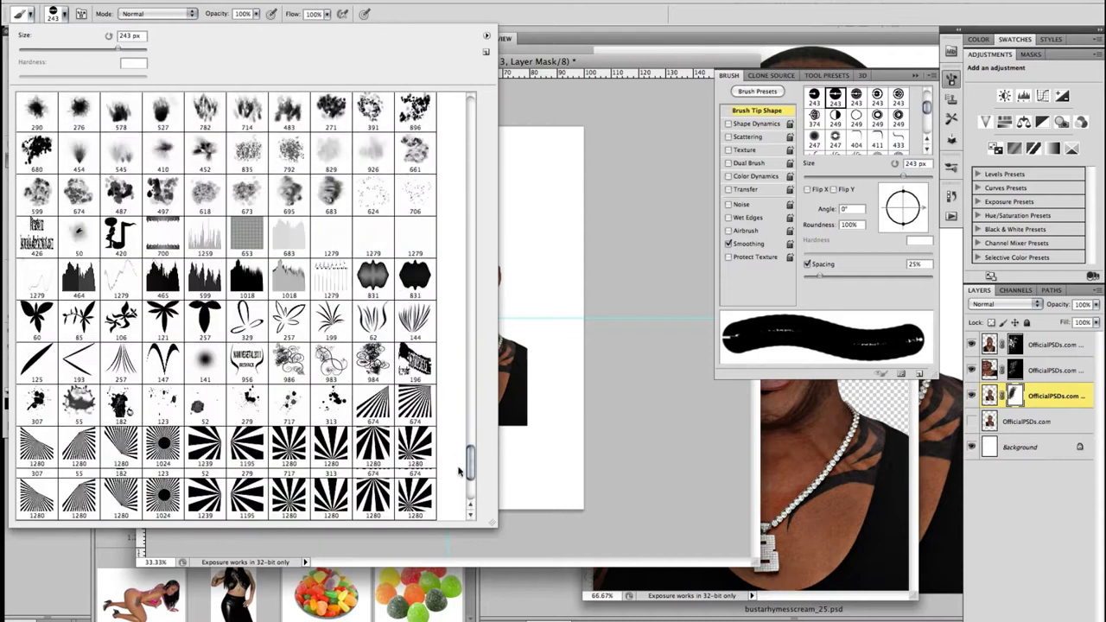
double_click(415, 466)
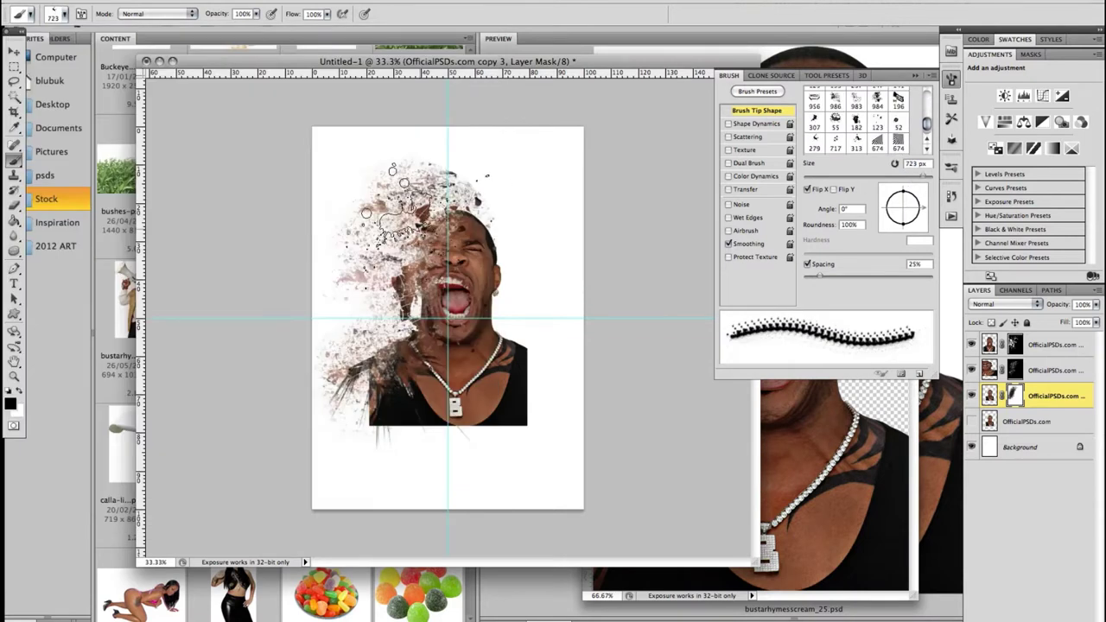
mouse_move(445, 299)
mouse_down()
mouse_move(414, 284)
mouse_move(342, 348)
mouse_move(381, 346)
mouse_up()
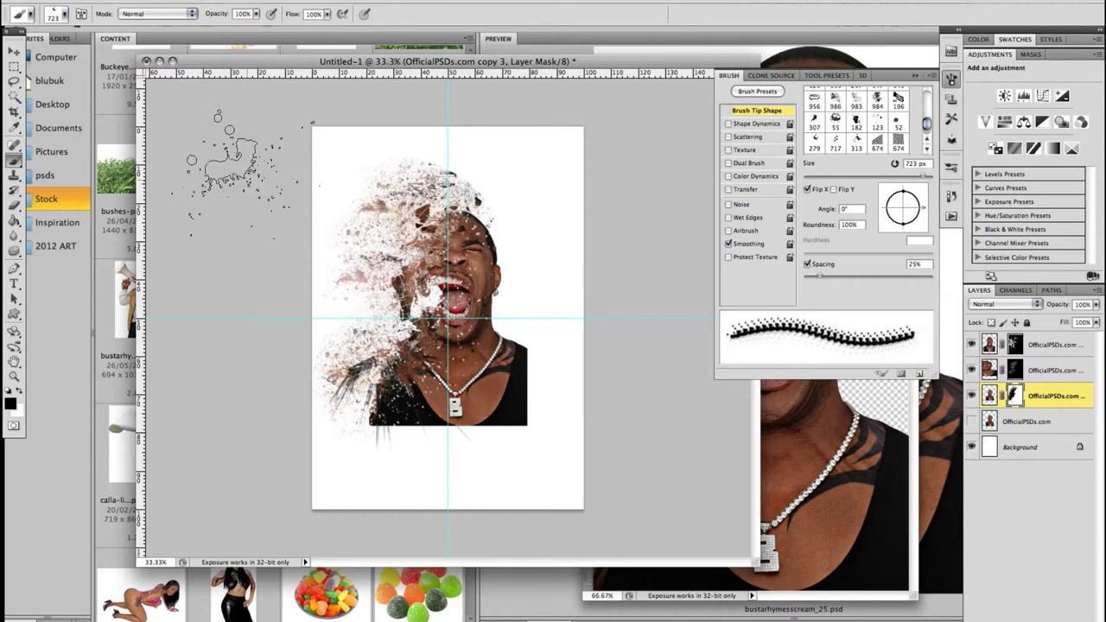
Add a new empty layer directly above the Background.
key(v)
click(400, 0)
click(407, 89)
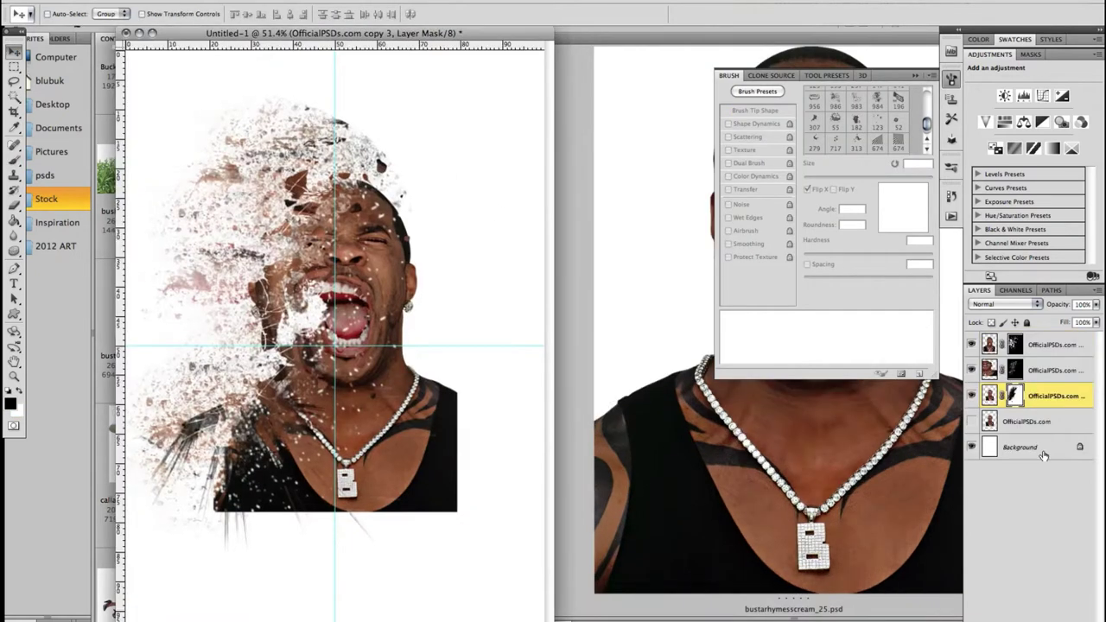
key(ctrl+shift+alt+n)
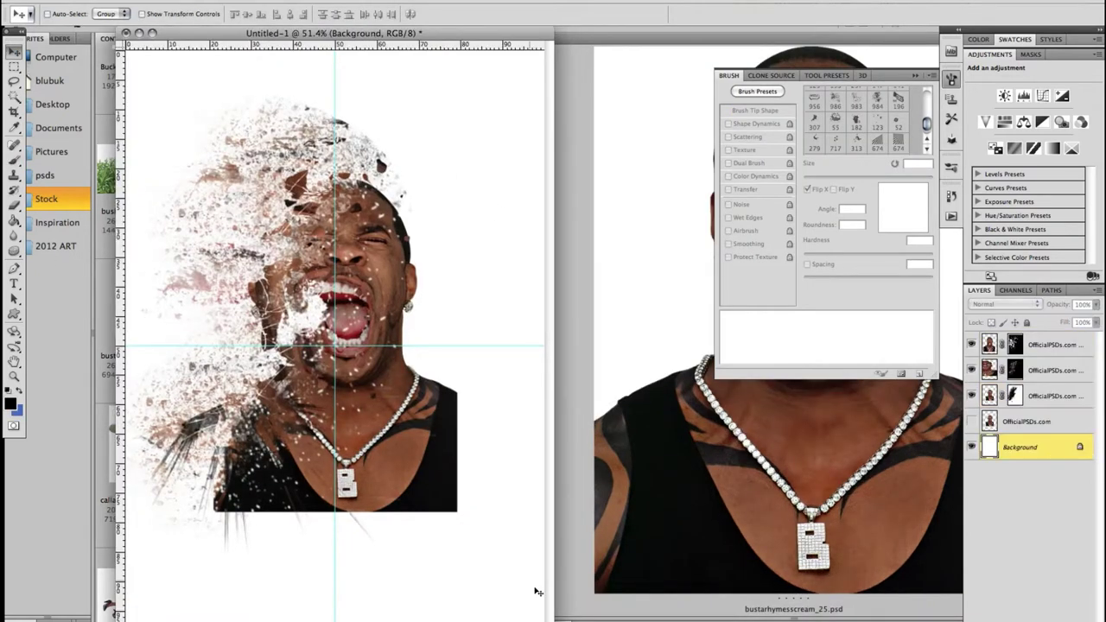
Fill the new layer with a radial gradient running from light grey behind the head to dark grey at the canvas edges.
key(g)
click(15, 409)
click(808, 300)
text(000000)
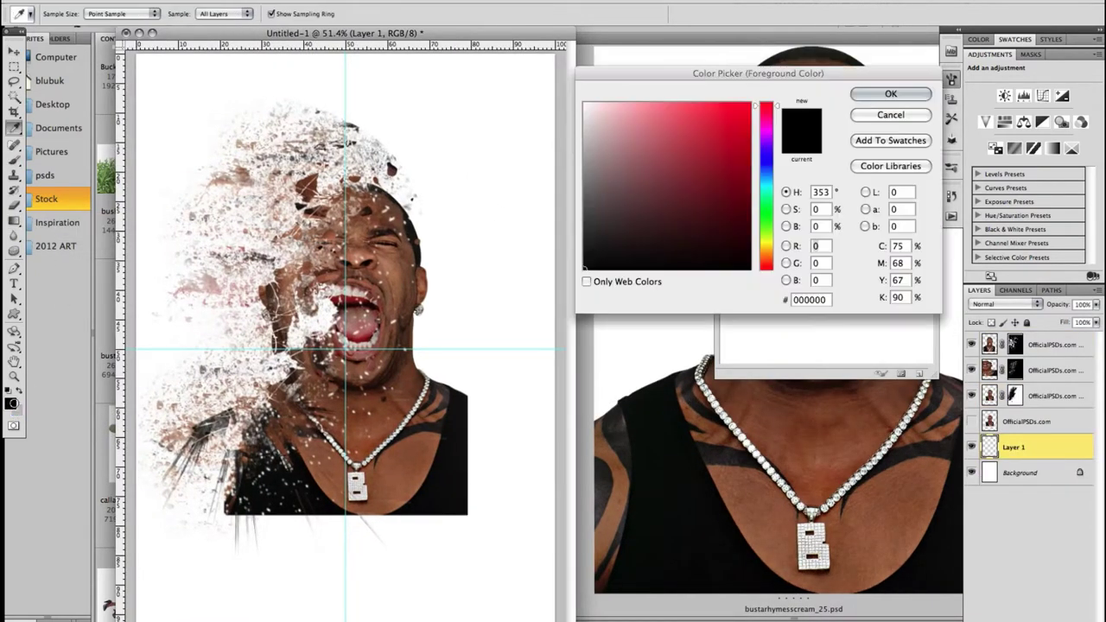
key(Return)
key(shift+g)
click(132, 14)
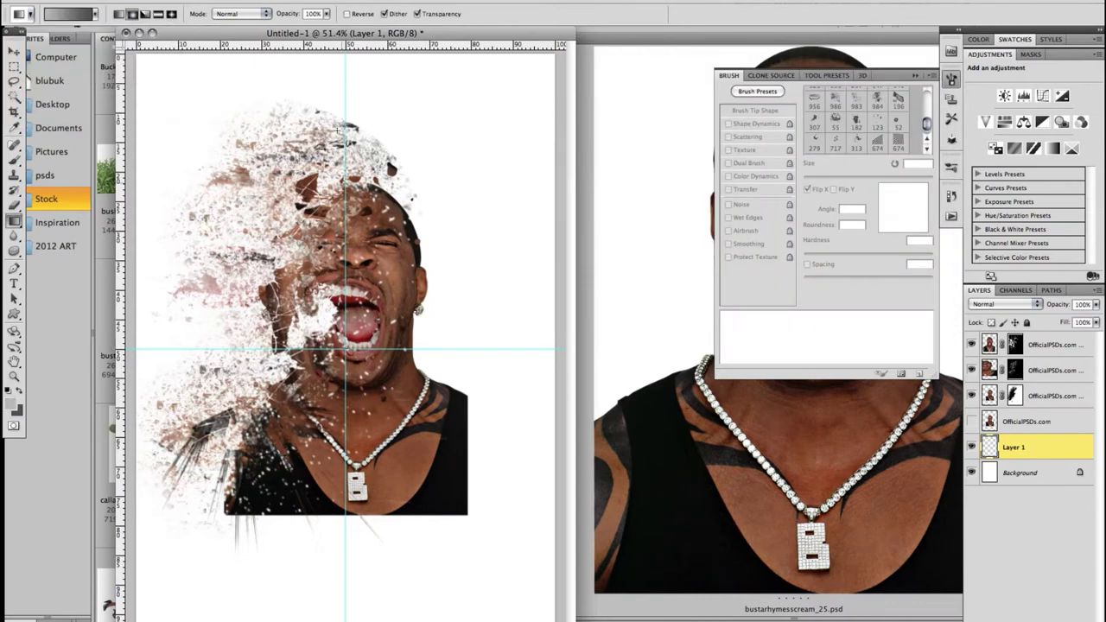
drag(338, 128, 519, 597)
Add 2.45% uniform, monochromatic noise to the grey gradient layer.
click(278, 2)
click(433, 164)
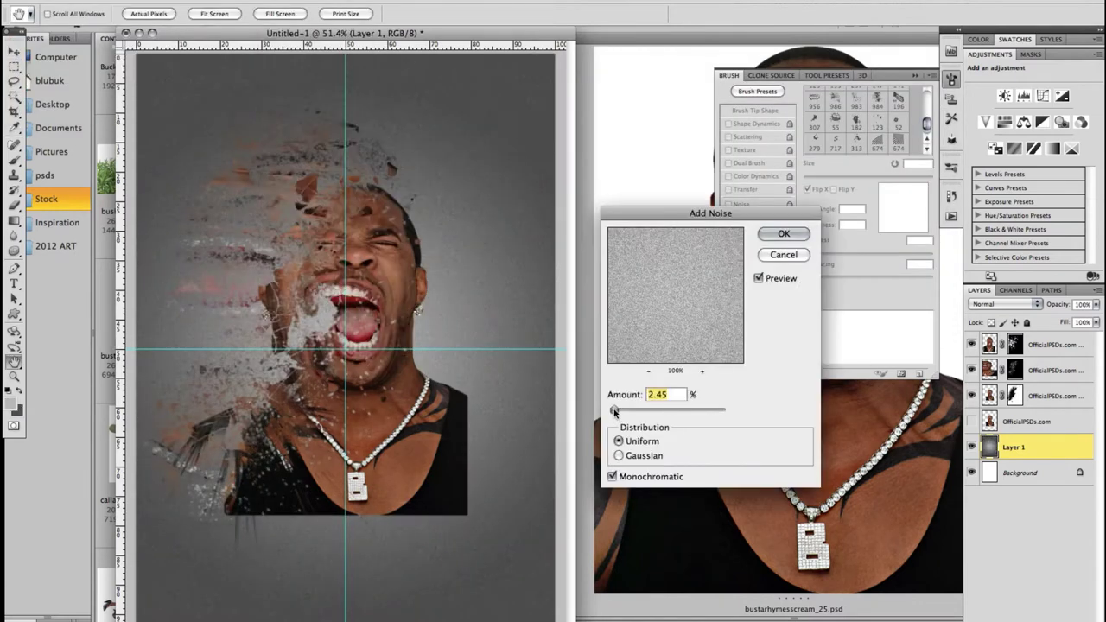
click(782, 234)
Fade the portrait's lower edge and both shoulders into the background with black-to-transparent linear gradients on the eroded copy's mask.
key(v)
key(alt+shift+bracketright)
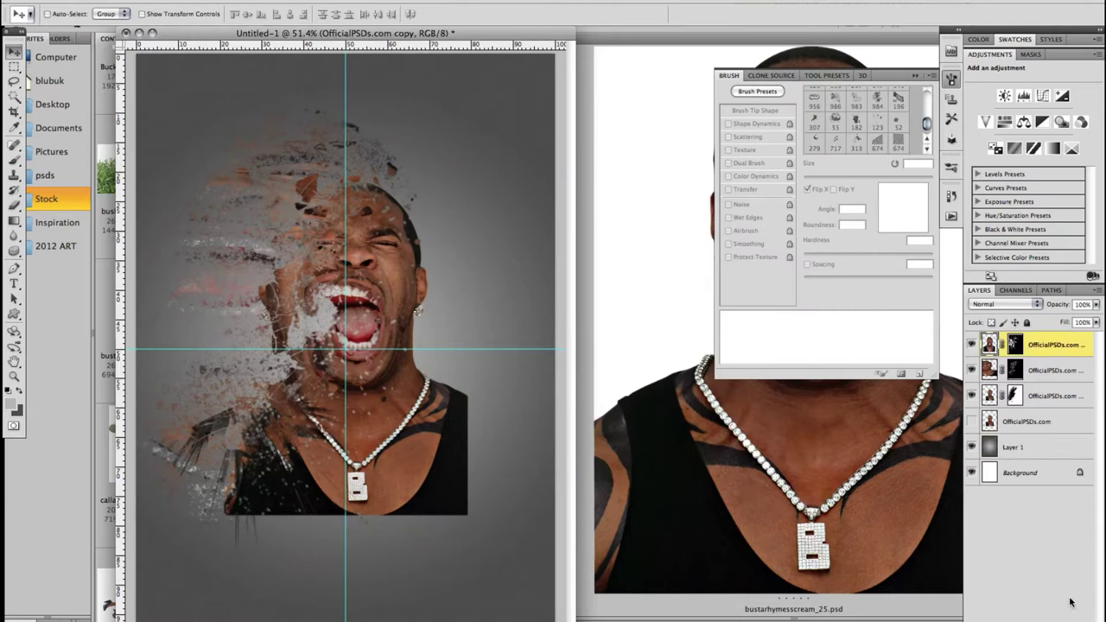
click(1015, 395)
key(g)
click(98, 14)
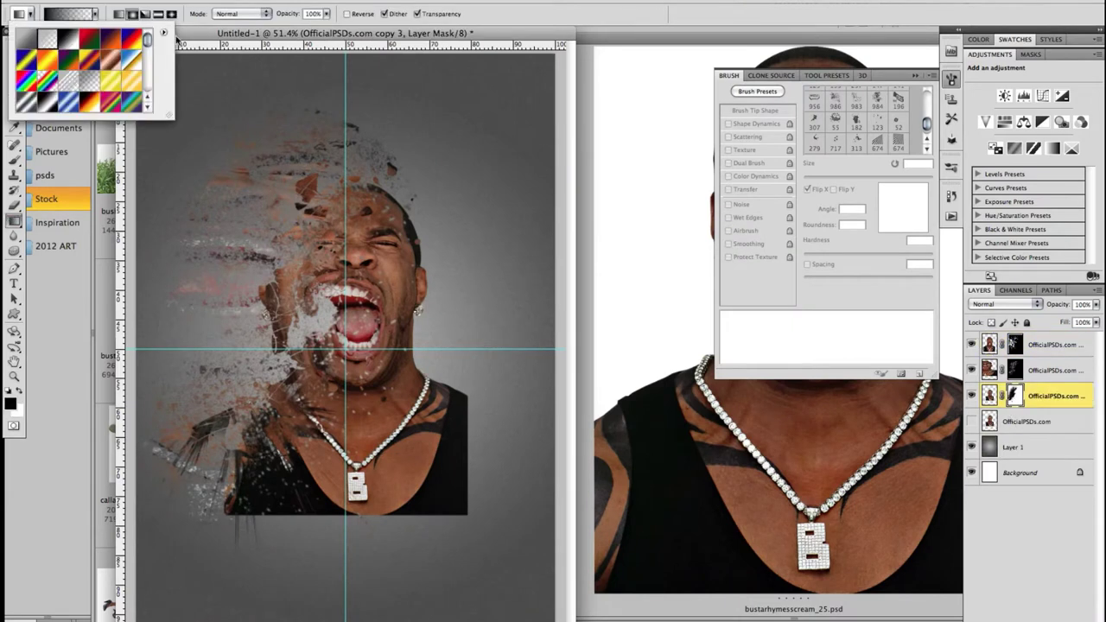
double_click(43, 30)
click(120, 14)
drag(346, 519, 346, 432)
drag(471, 389, 415, 380)
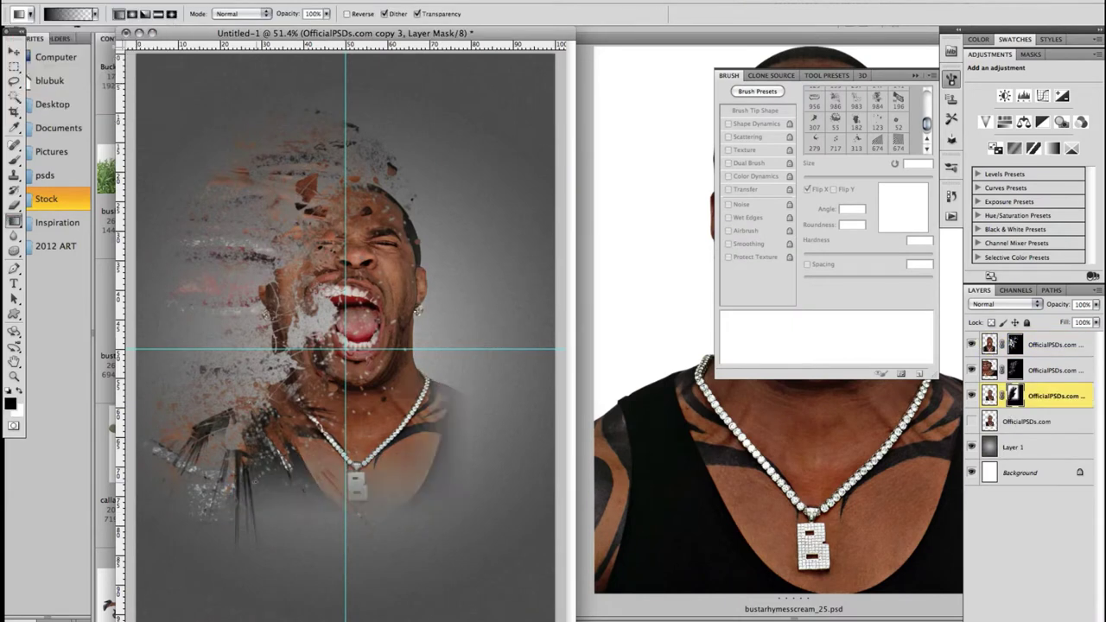
drag(260, 515, 285, 433)
Duplicate the hidden original portrait layer and make the new copy visible.
key(v)
drag(467, 33, 454, 34)
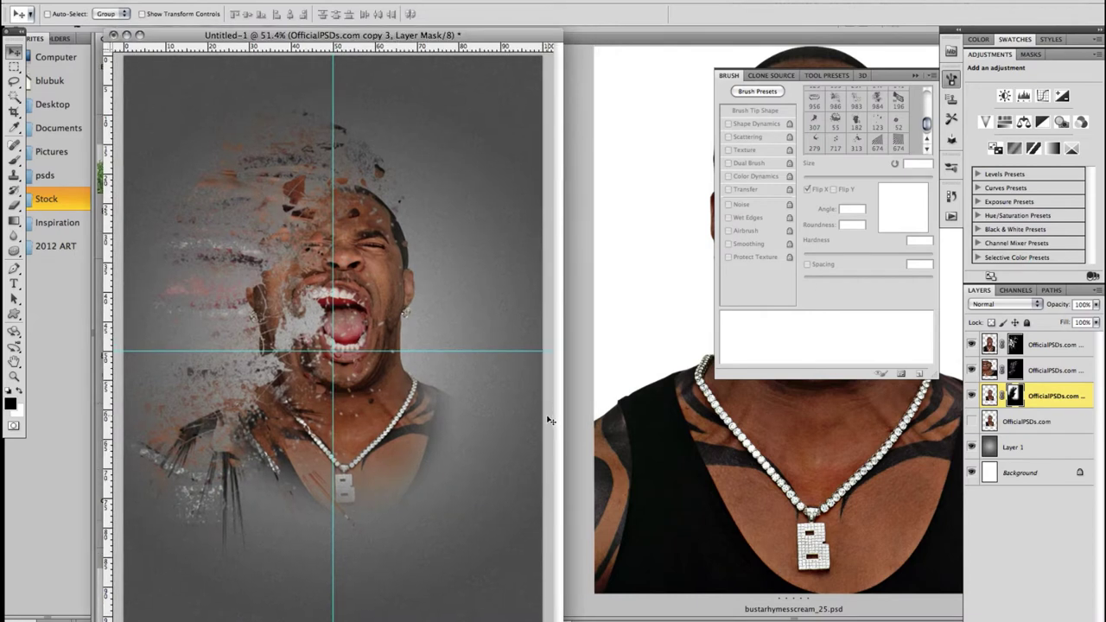
right_click(1029, 401)
key(Escape)
click(1041, 422)
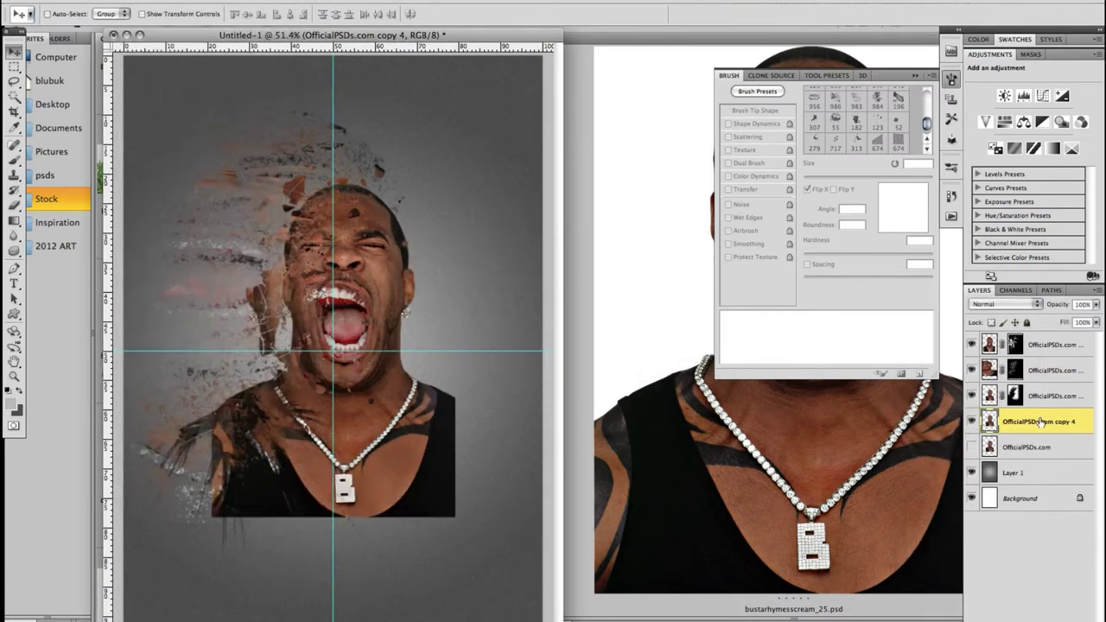
Enlarge the new copy proportionally to 186.26% and position it over the left side of the canvas.
click(316, 289)
drag(278, 350, 124, 350)
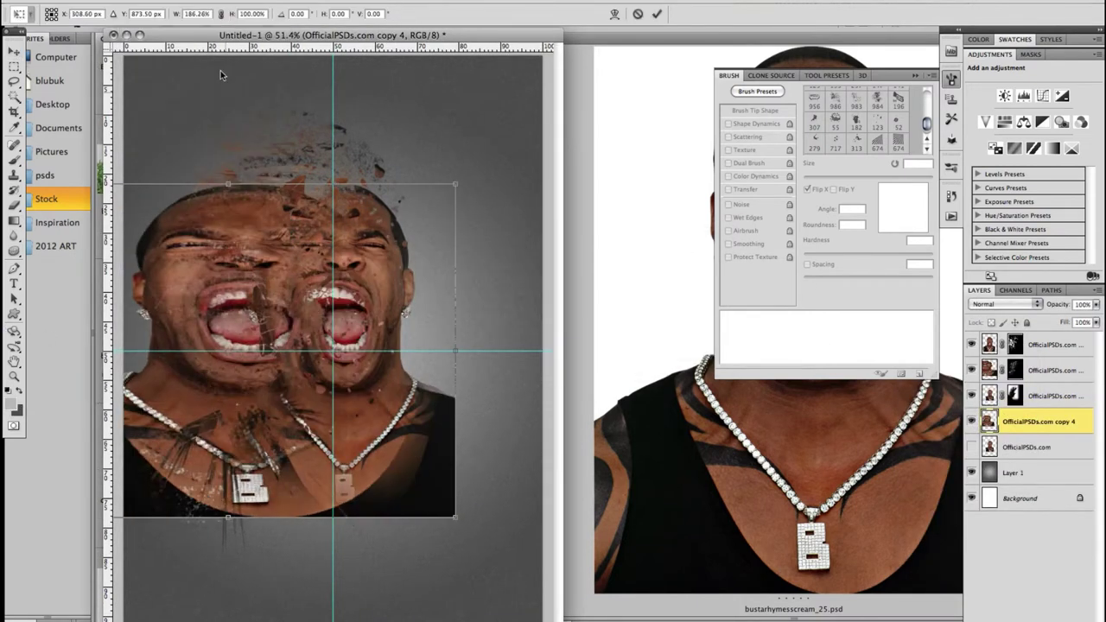
click(222, 14)
key(Return)
drag(398, 406, 398, 476)
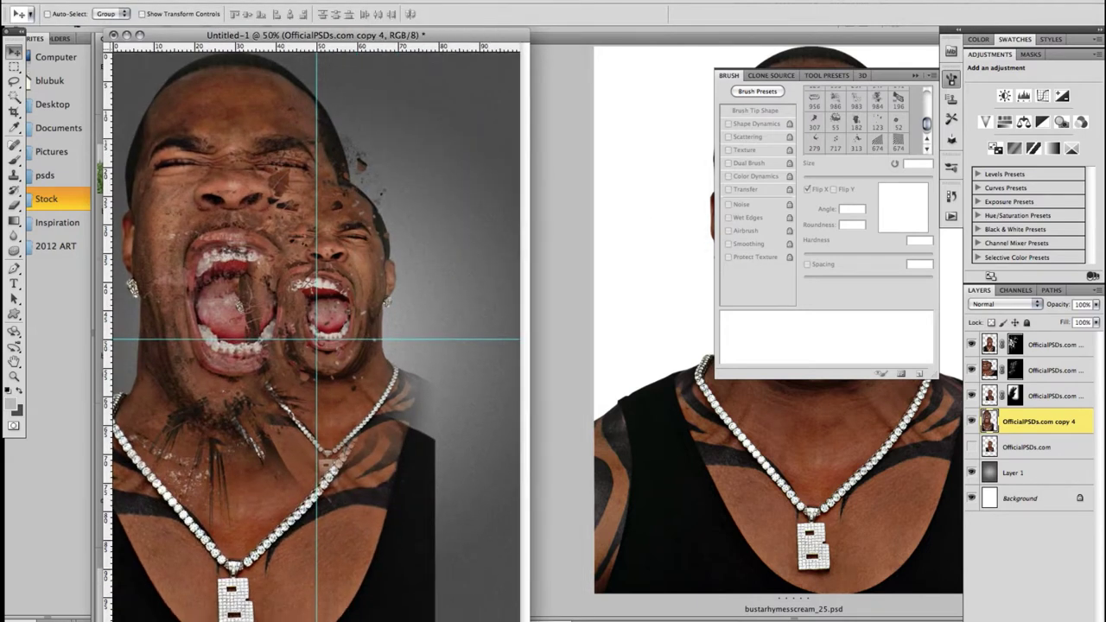
Add a layer mask to the enlarged copy and fill it with black.
key(ctrl+minus)
click(14, 221)
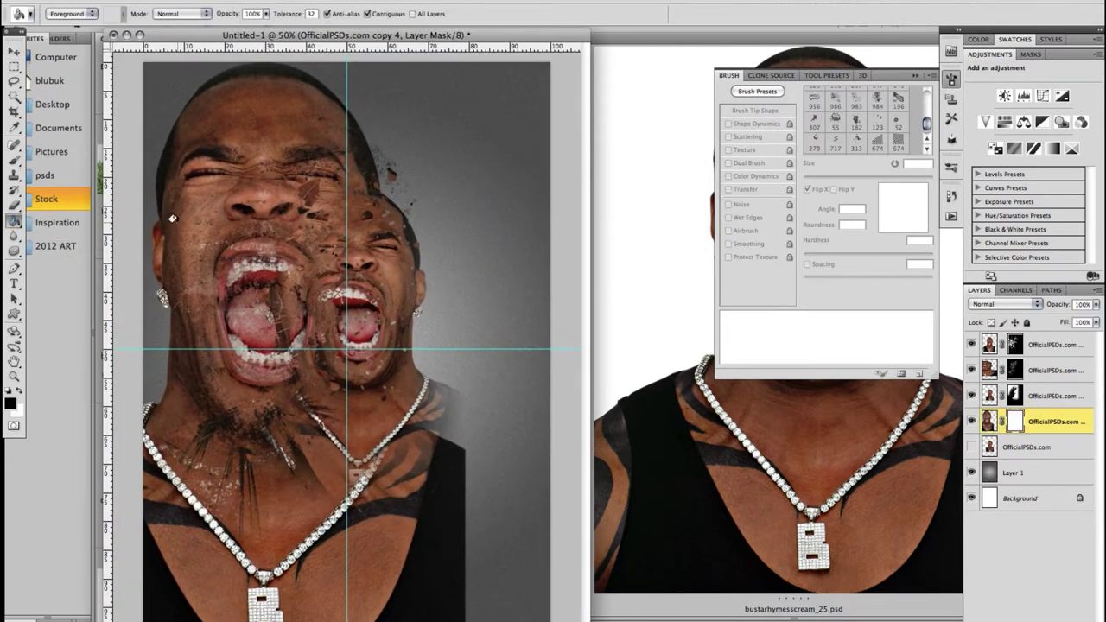
click(172, 218)
Reveal blobs of the enlarged copy beside the face by dabbing white on its mask with a 494 px splatter brush.
key(b)
click(64, 13)
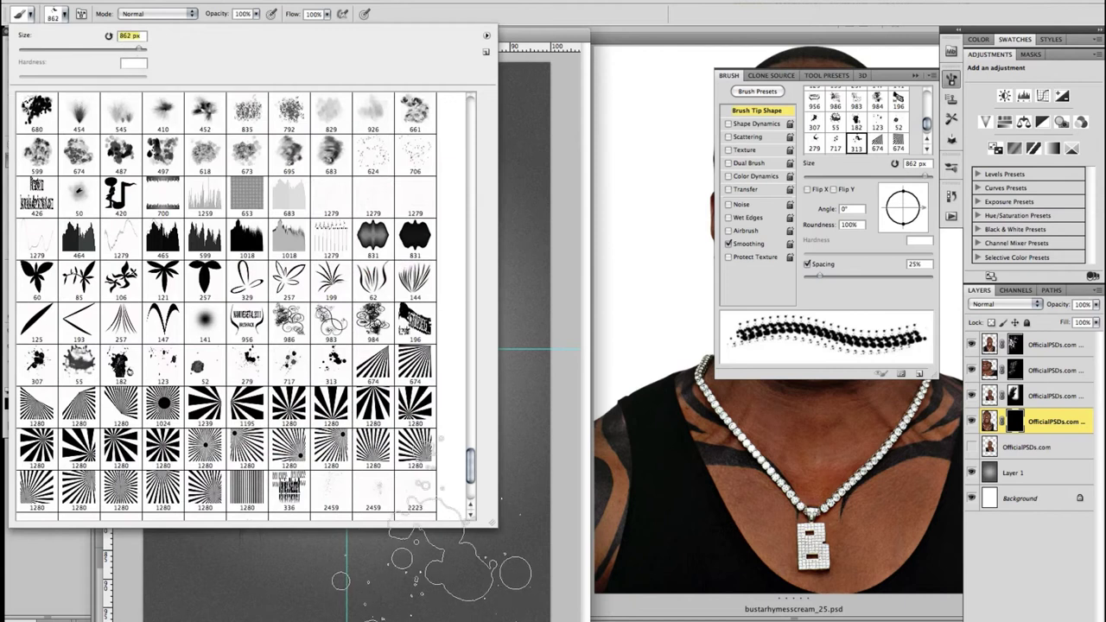
drag(138, 48, 130, 49)
key(Return)
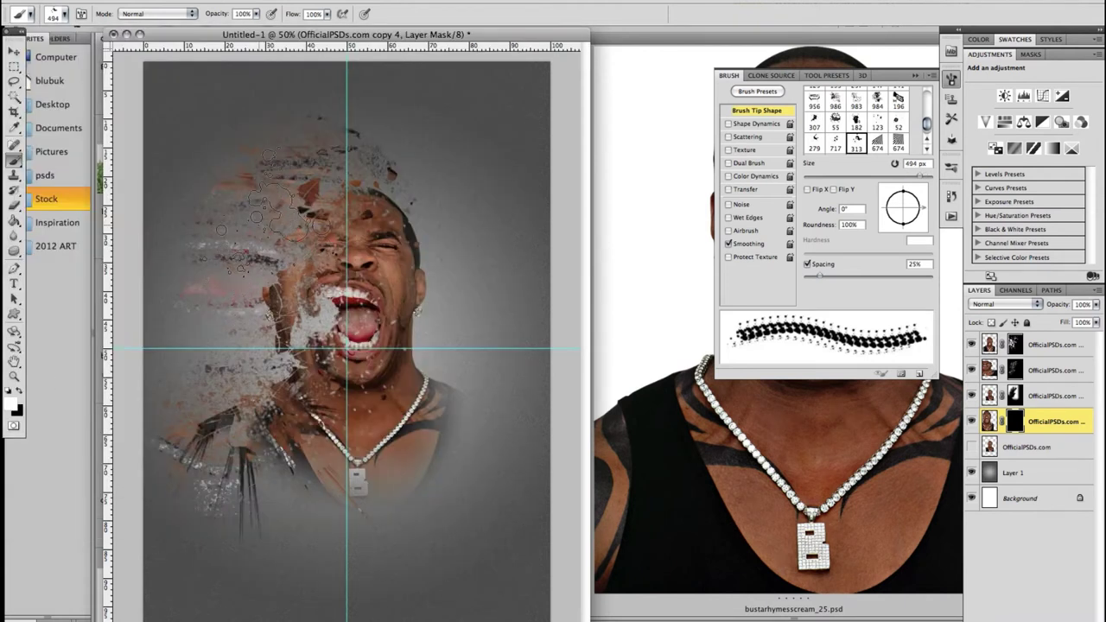
click(259, 203)
click(260, 337)
click(208, 398)
Flip the splatter brush horizontally and dab more white blobs at about 496 px on the mask beside and above the head.
click(807, 189)
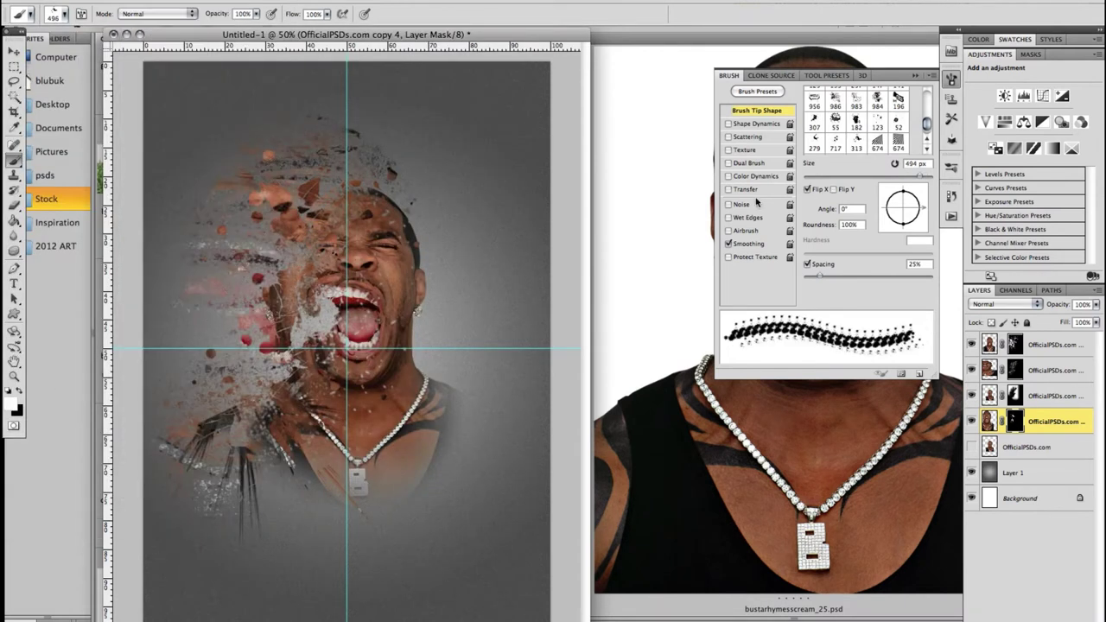
click(201, 240)
click(230, 342)
click(255, 392)
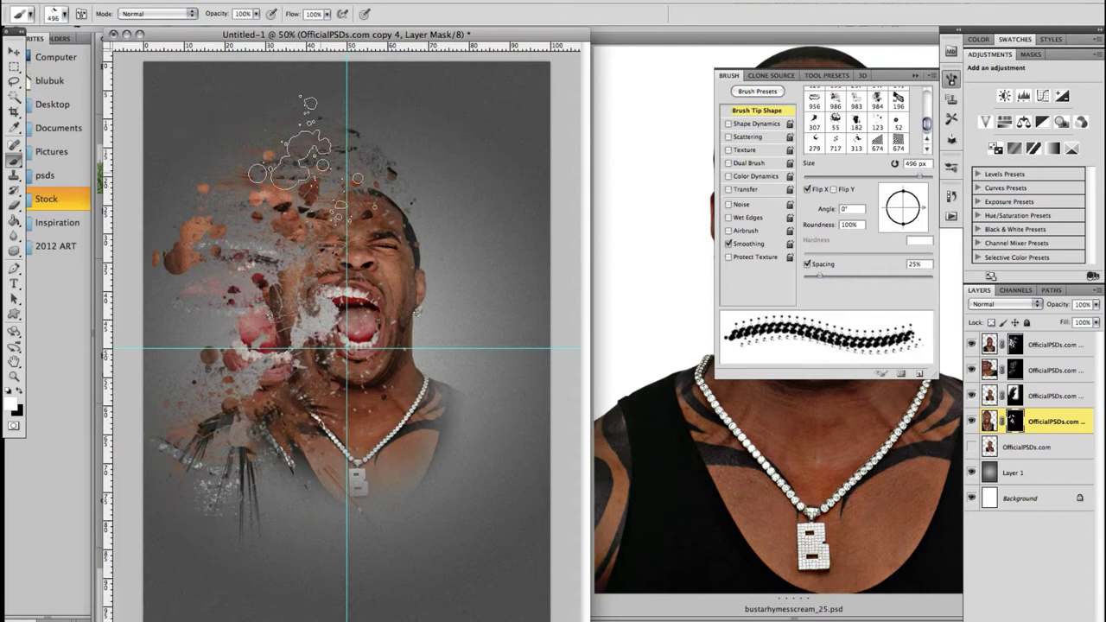
click(292, 138)
Try a different splatter brush at 312 px and 965 px on the enlarged copy's mask.
click(64, 14)
click(248, 365)
key(Return)
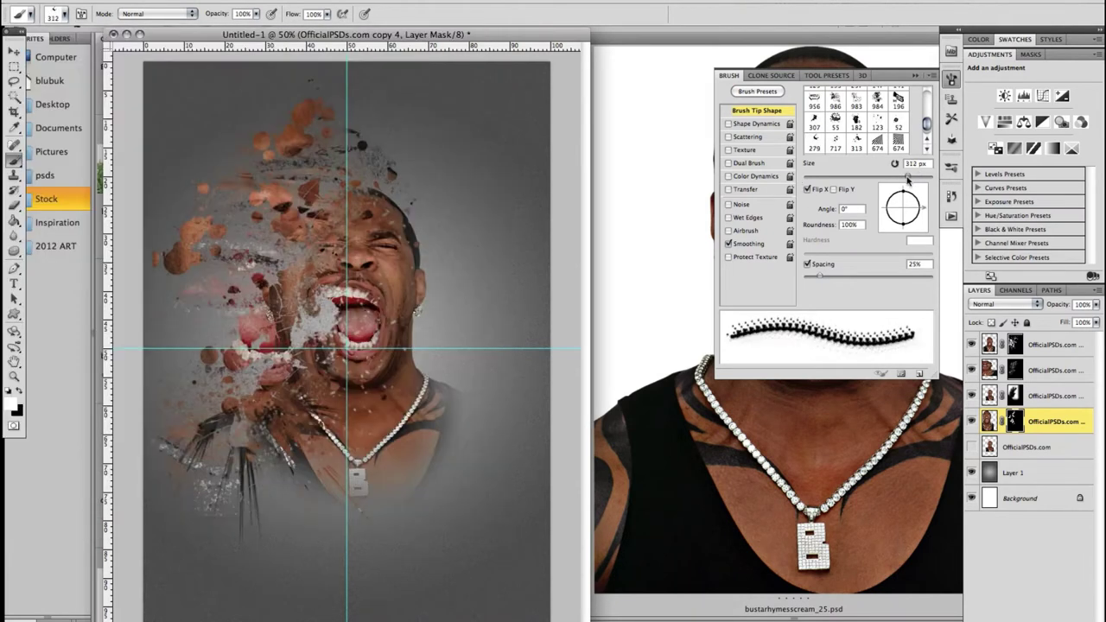
drag(921, 177, 926, 176)
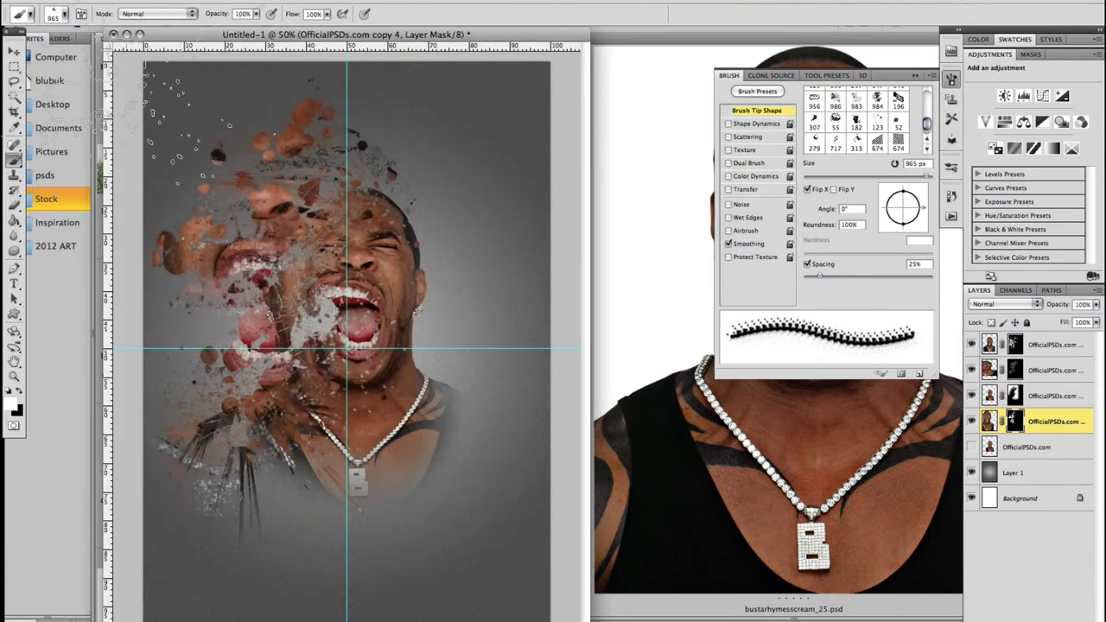
Scatter fine white specks on the enlarged copy's mask around the debris with the 624 px speckle brush.
click(64, 14)
scroll(225, 302, down, 3)
scroll(225, 303, up, 3)
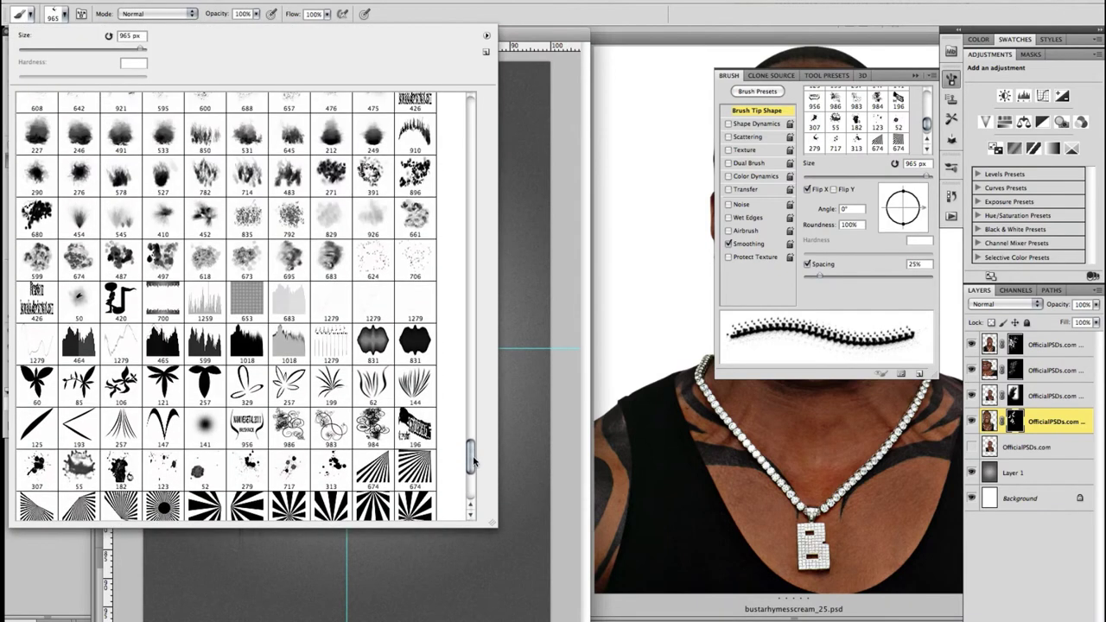
click(37, 246)
double_click(370, 296)
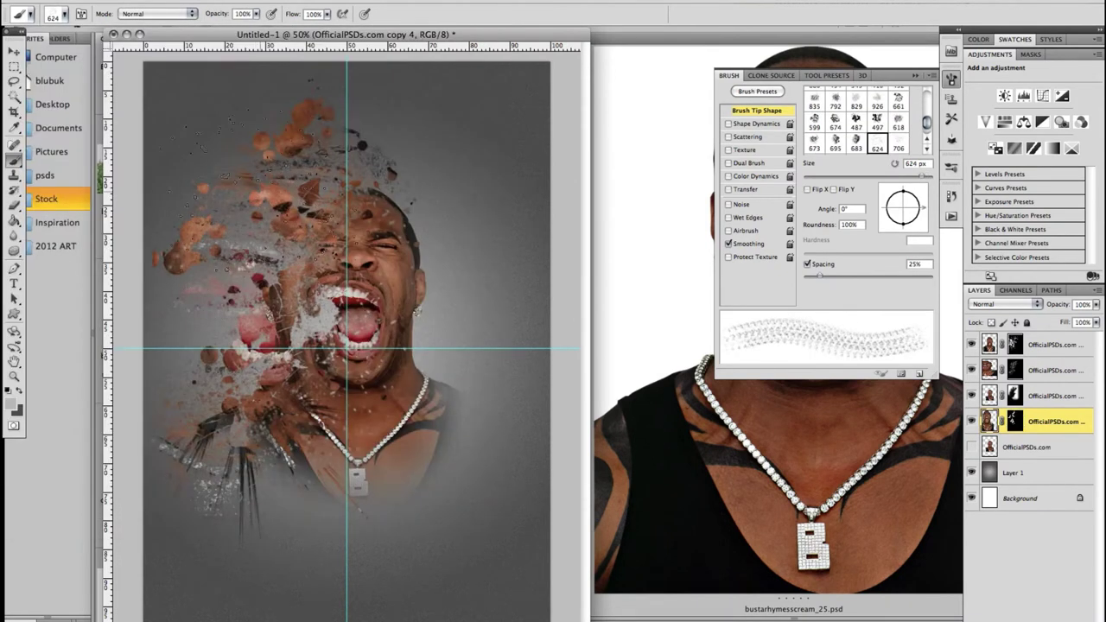
click(15, 401)
key(Return)
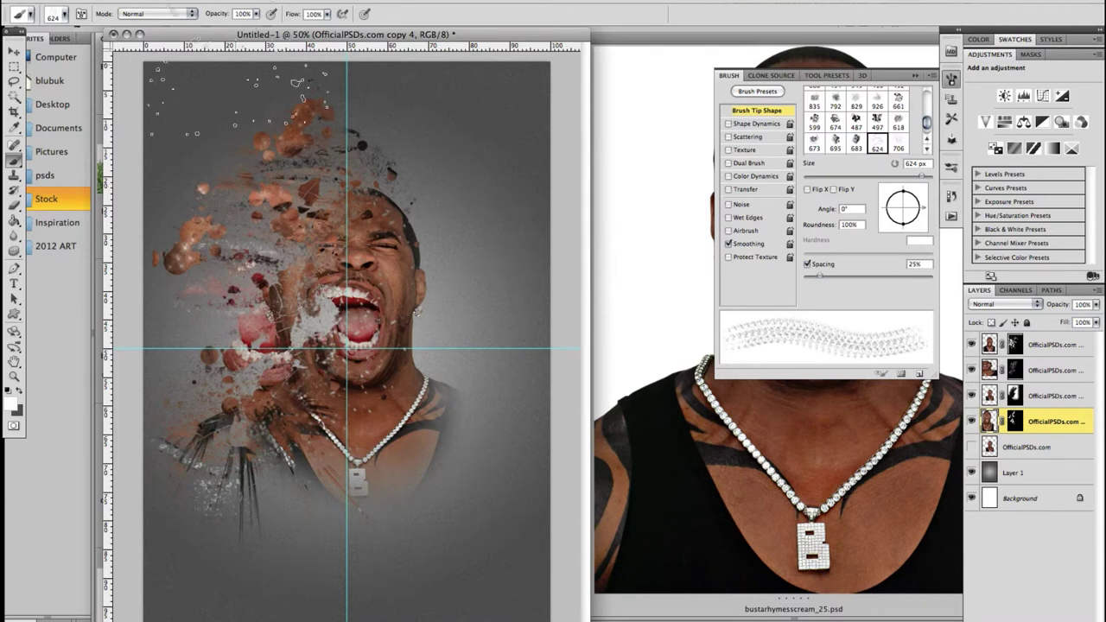
click(1014, 421)
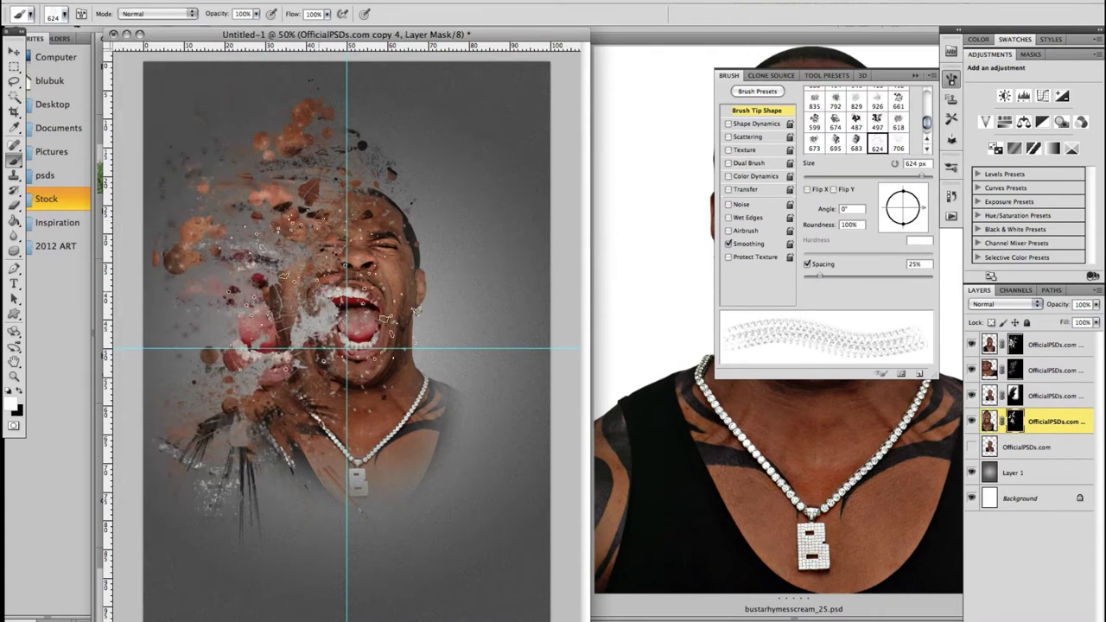
key(v)
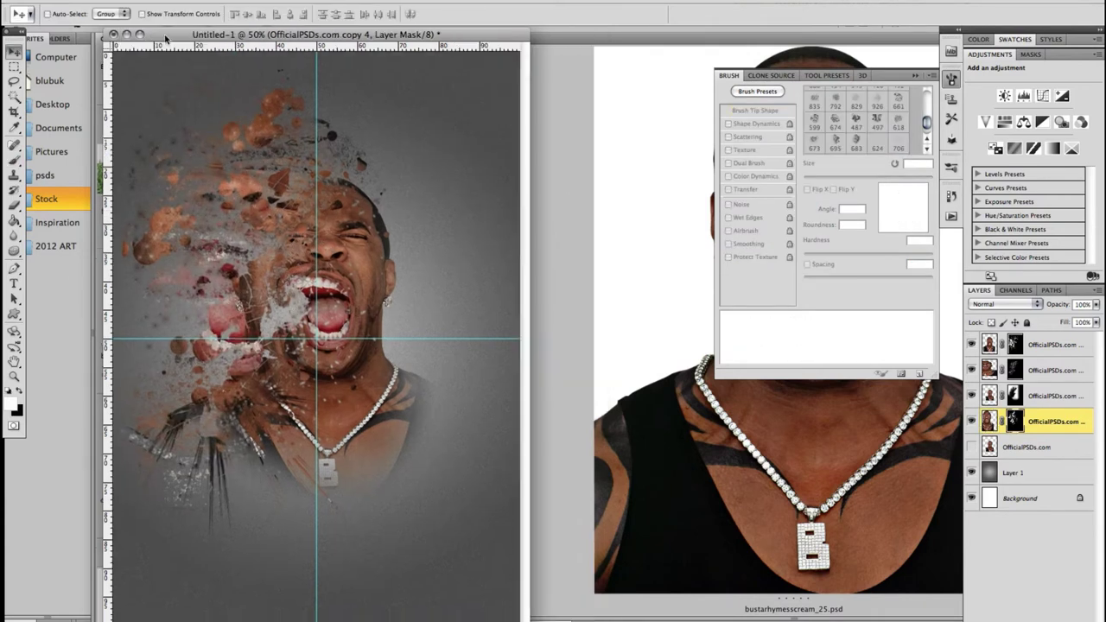
Save the document as busta explode.psd in a new folder named Busta explode.
click(102, 1)
click(121, 173)
click(410, 510)
text(B)
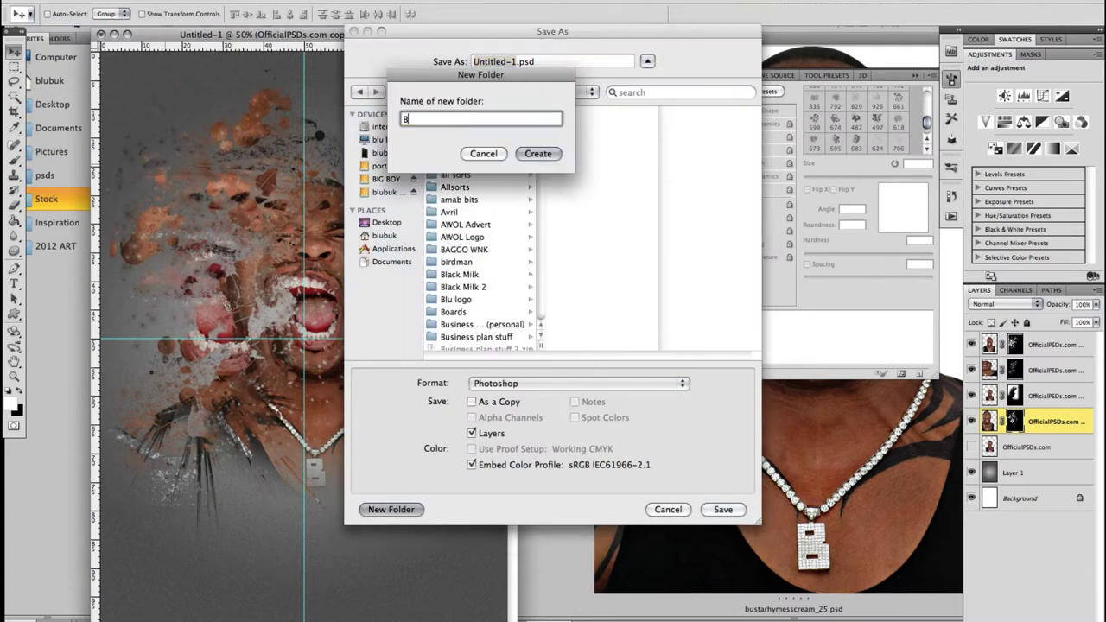
text(usta explode)
key(Return)
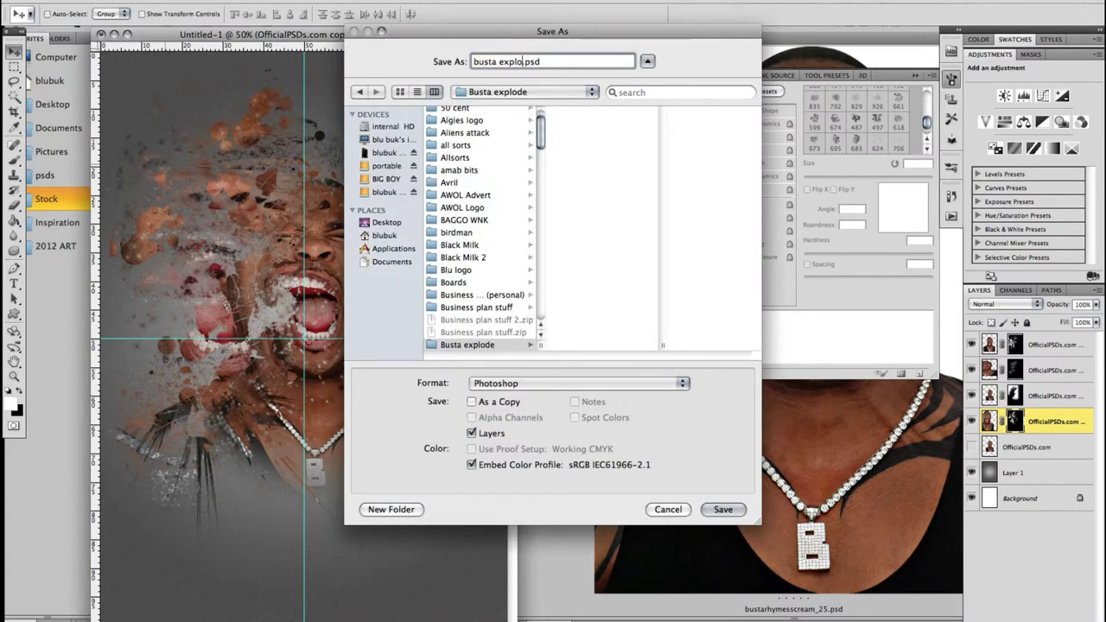
key(Return)
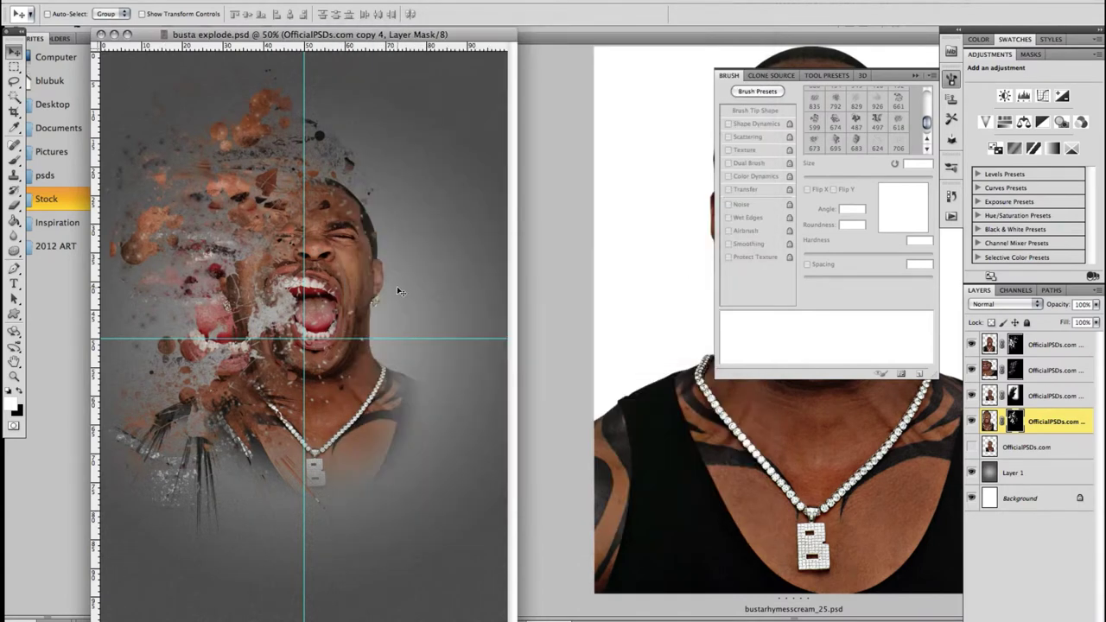
Move the enlarged copy above the eroded portrait layer and give it a drop shadow with a size of 27 px.
drag(1063, 433, 1060, 396)
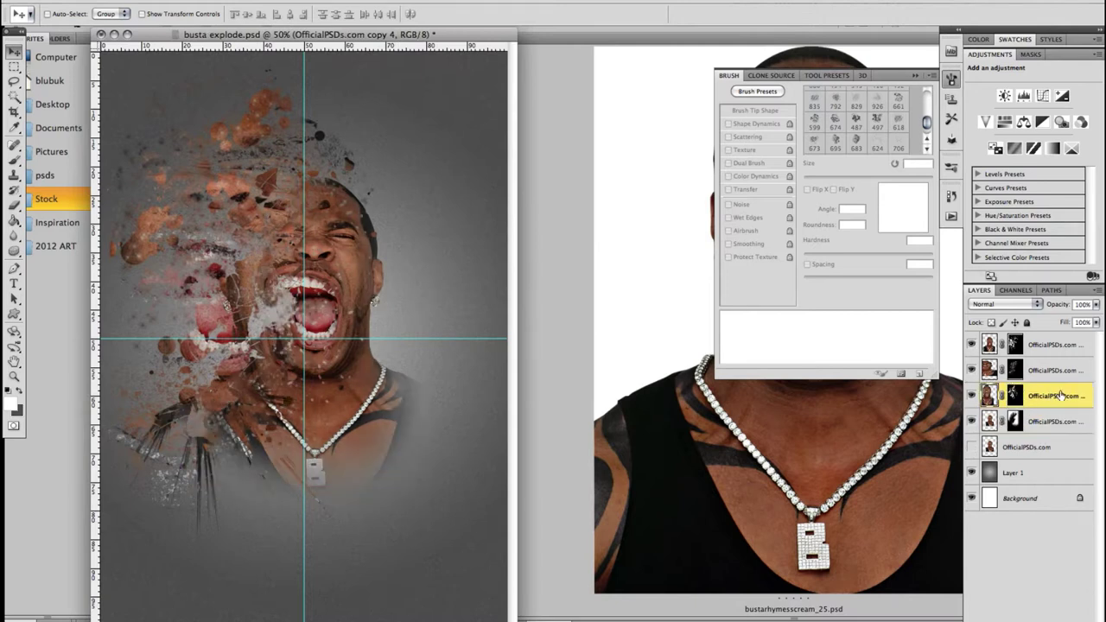
double_click(1060, 396)
click(646, 278)
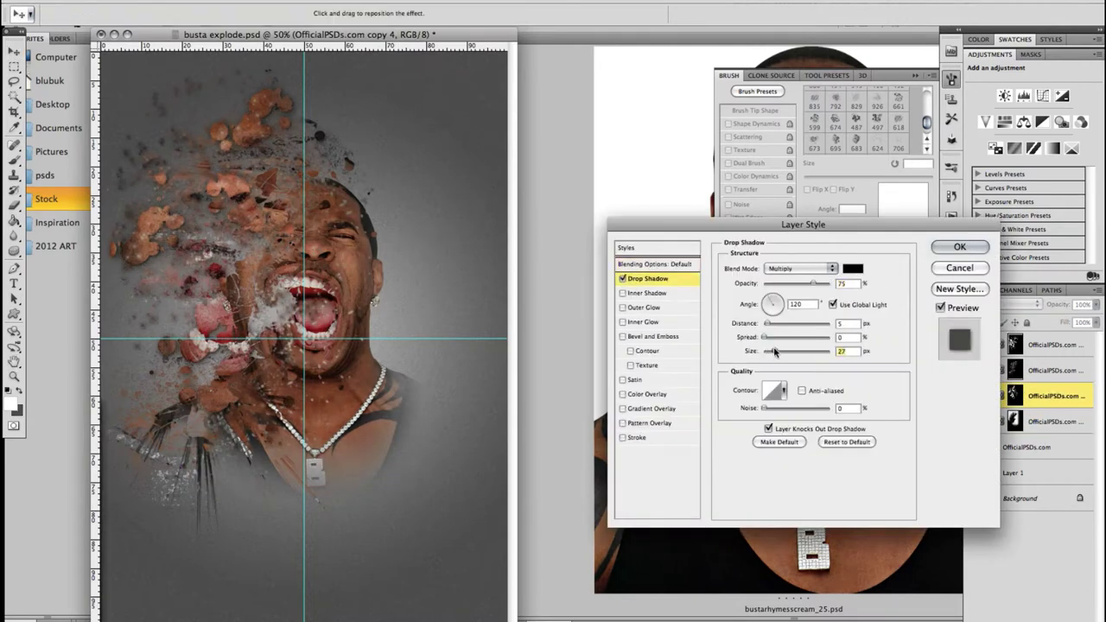
click(959, 247)
Apply the same drop shadow style to the two topmost debris layers and collapse their effects lists.
click(1080, 370)
shift+click(1063, 344)
right_click(1063, 344)
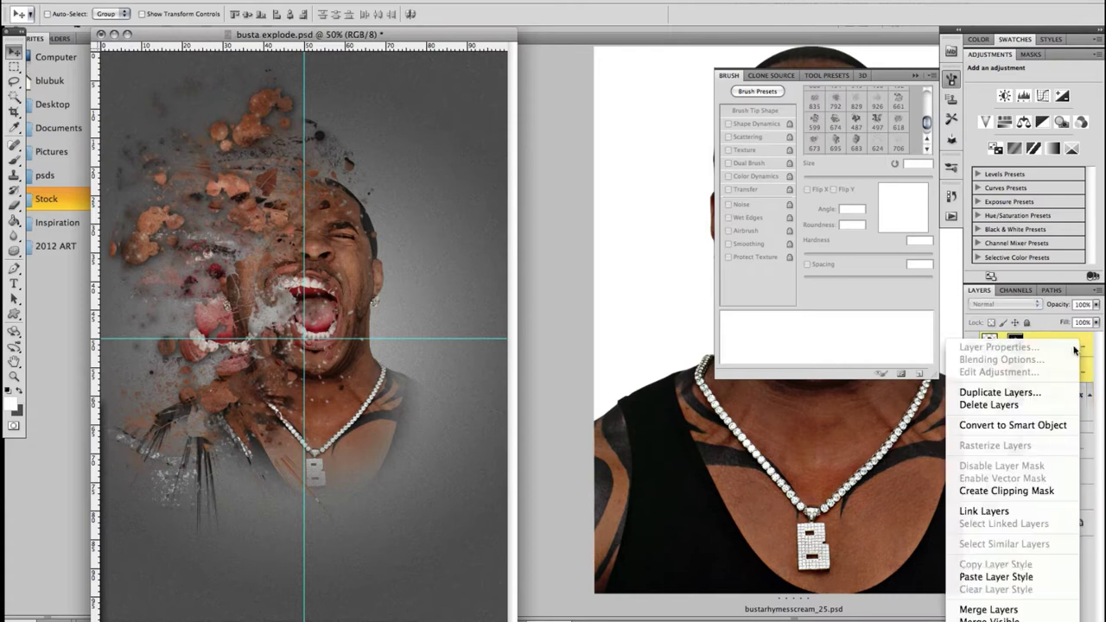
click(1012, 573)
click(1089, 344)
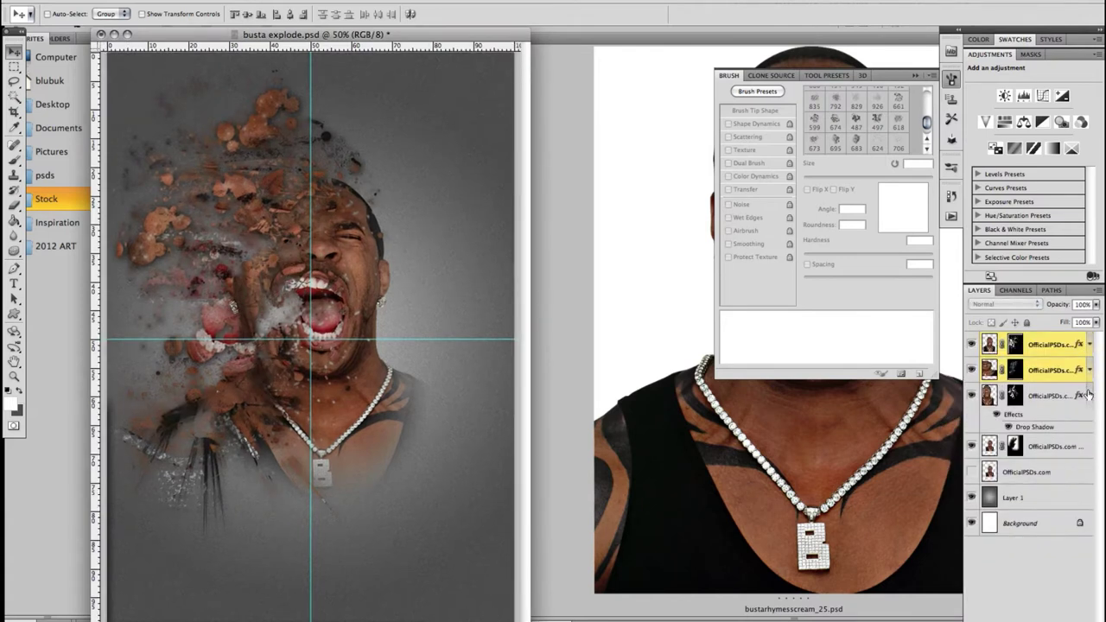
Try a tinted Black & White adjustment layer over the whole artwork and delete it.
click(1008, 616)
click(968, 579)
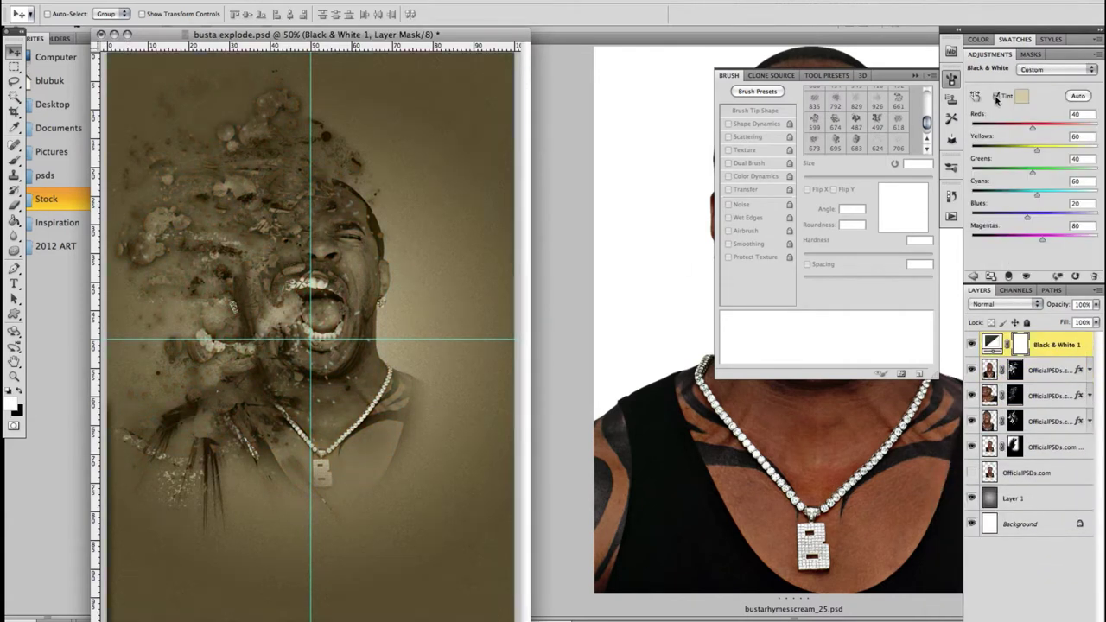
click(1094, 276)
click(649, 210)
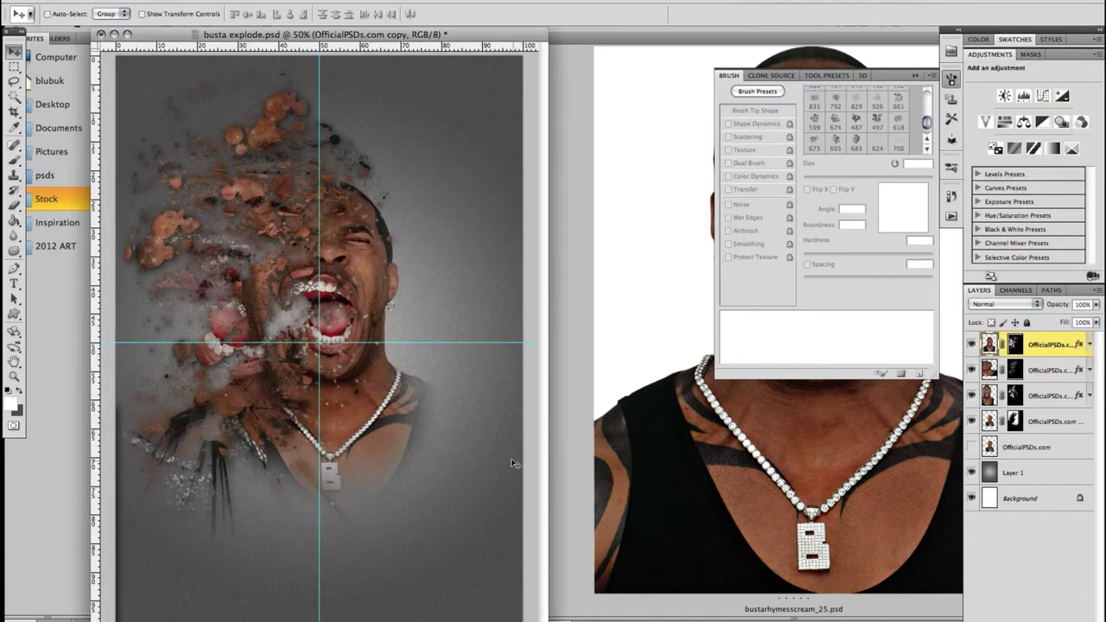
Add a new layer beneath the eroded portrait layer and sample a dark red from the artwork as the foreground color.
click(1066, 450)
drag(1046, 430, 1046, 458)
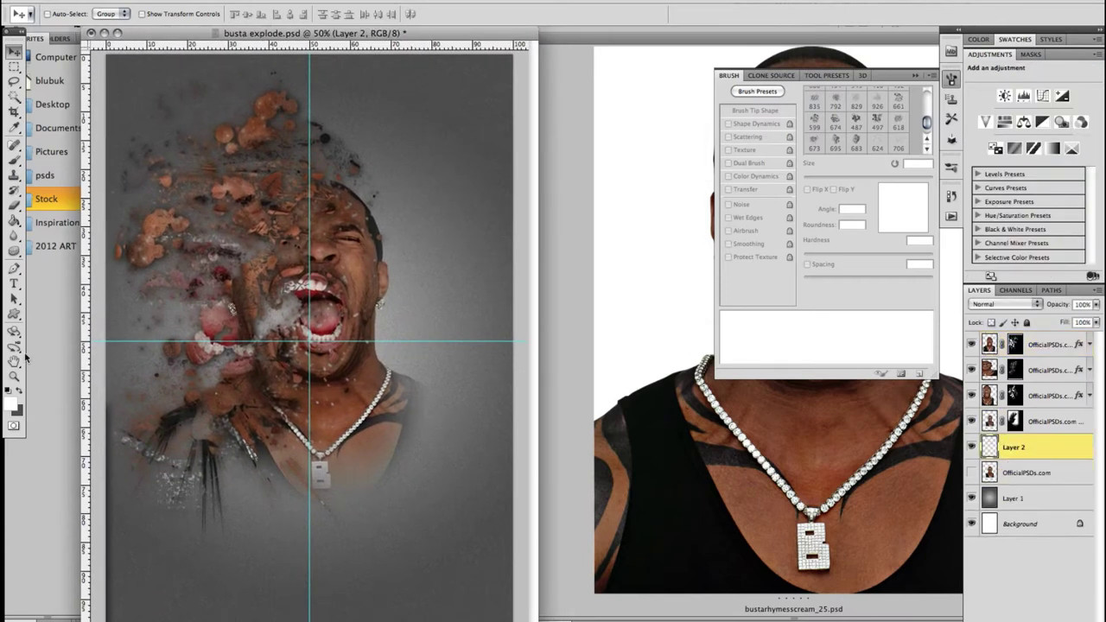
key(i)
click(12, 400)
key(Return)
Paint dark red speckles around the upper debris with a splatter brush.
key(b)
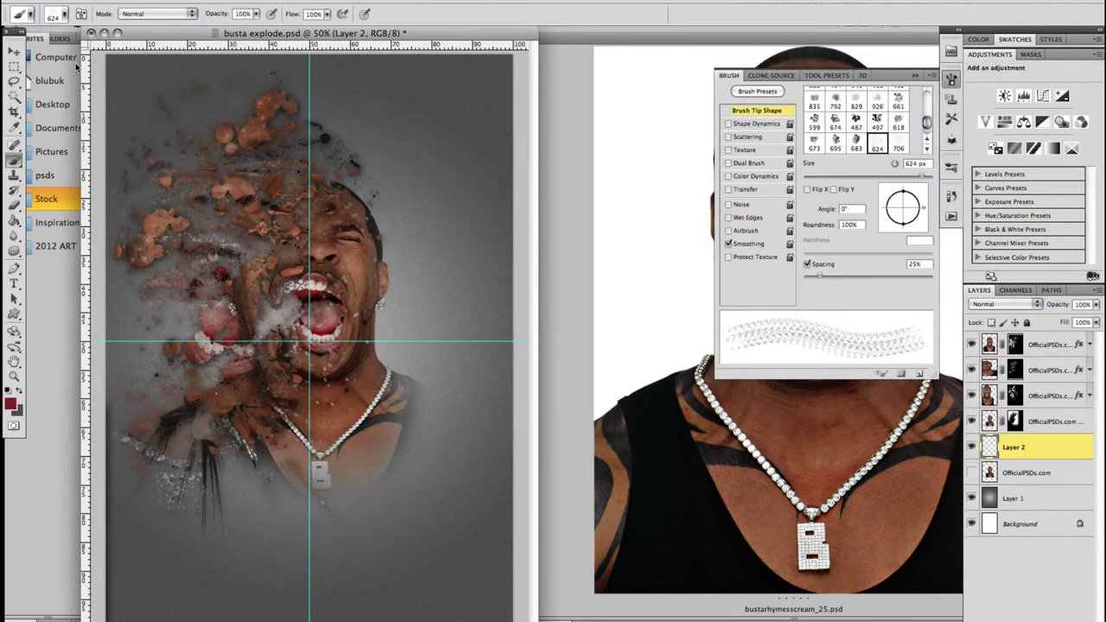
click(65, 14)
scroll(259, 302, down, 5)
click(259, 302)
key(Return)
Add another layer, sample a skin brown, and splatter it over the debris with the 723 px brush at a -46° angle.
key(ctrl+shift+alt+n)
key(i)
click(12, 401)
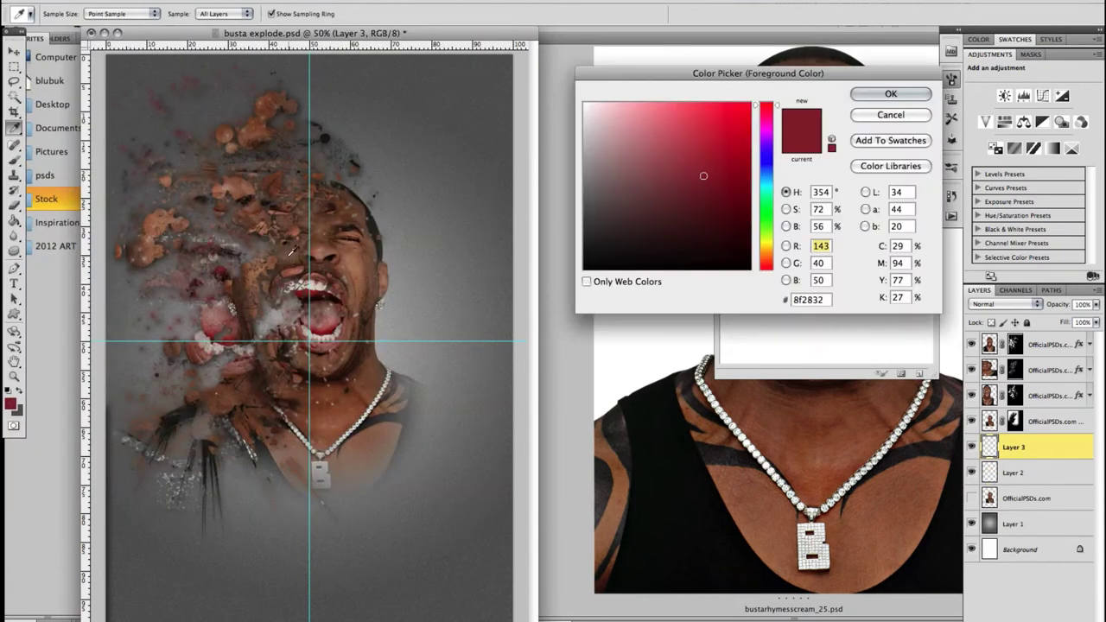
key(Return)
key(b)
key(F5)
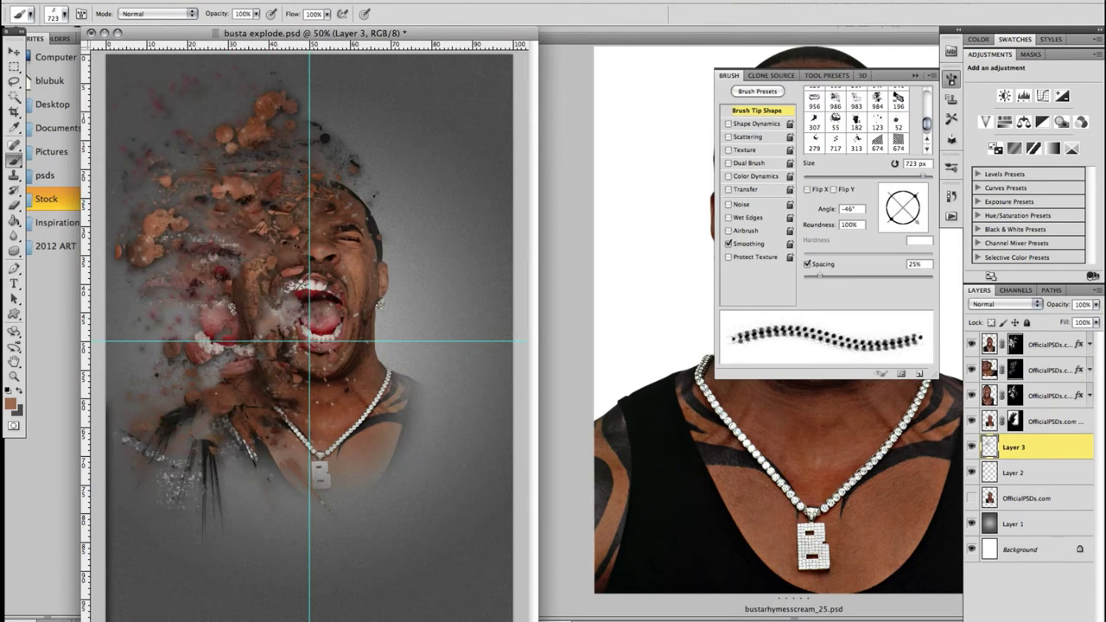
Add a further layer, sample a deep reddish brown, and paint splatters over the debris beside the face.
key(ctrl+shift+alt+n)
click(12, 400)
key(Return)
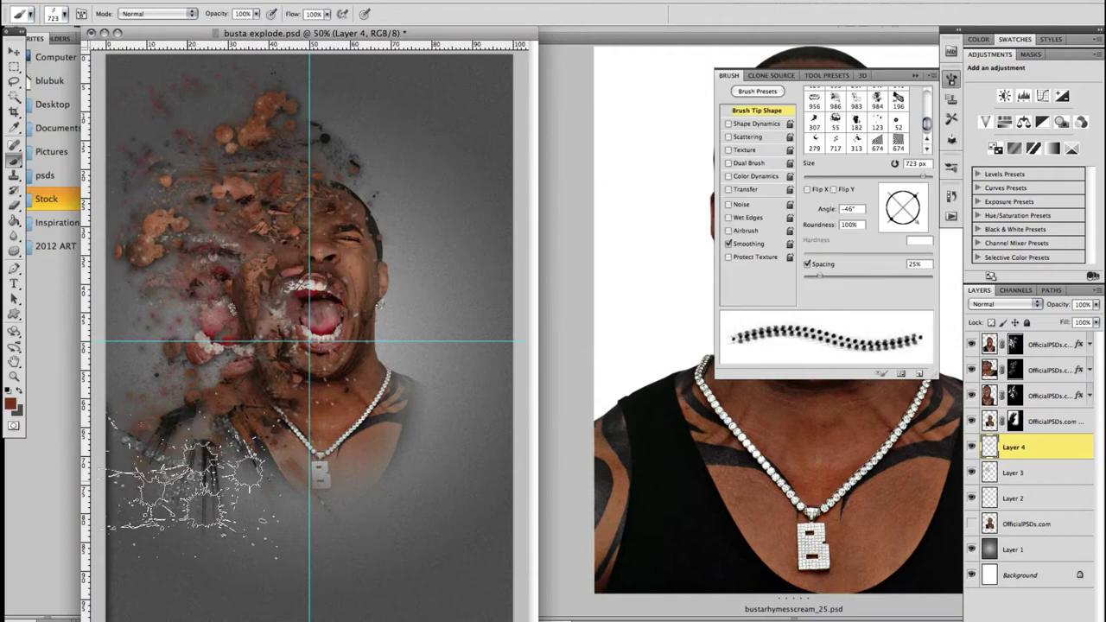
key(v)
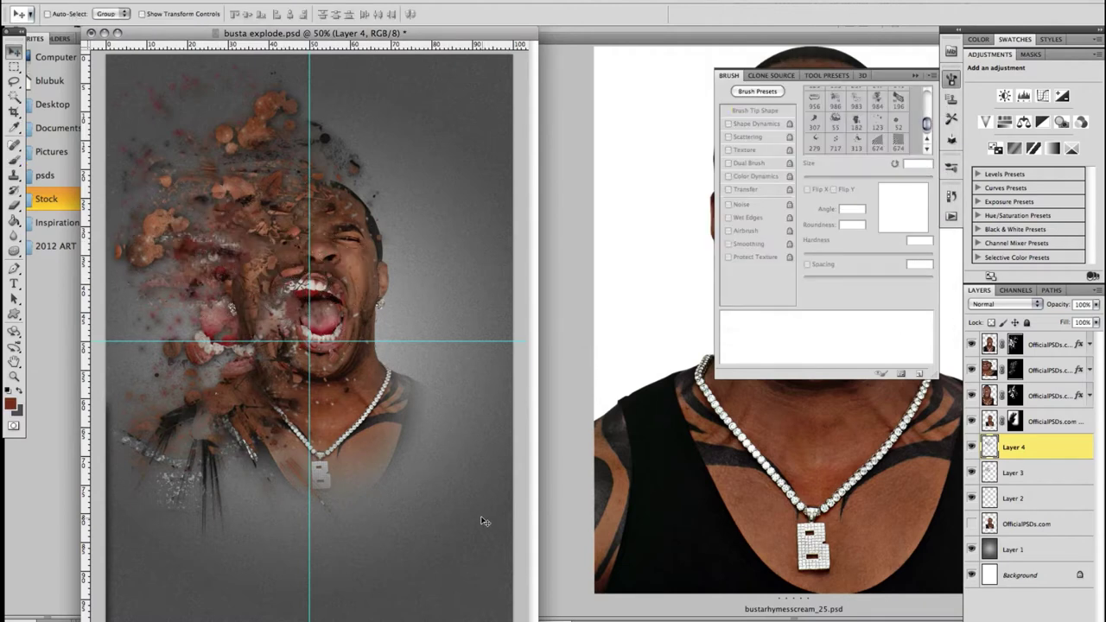
Switch to Adobe Bridge to look through the images in the Stock folder, and return to Photoshop.
key(ctrl+alt+o)
scroll(471, 439, down, 10)
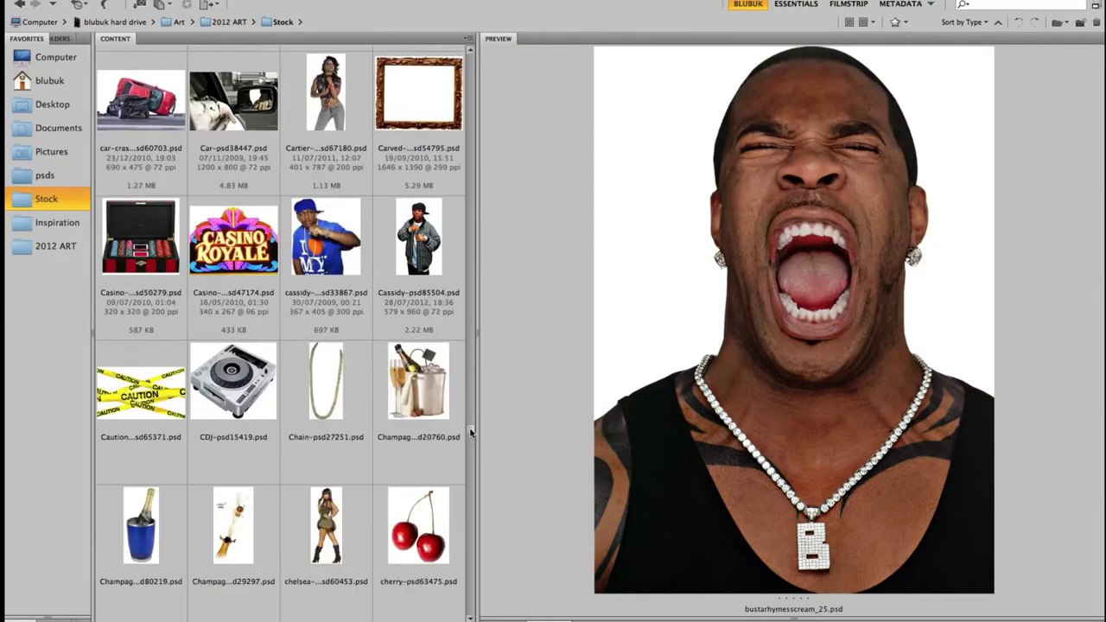
scroll(471, 439, down, 15)
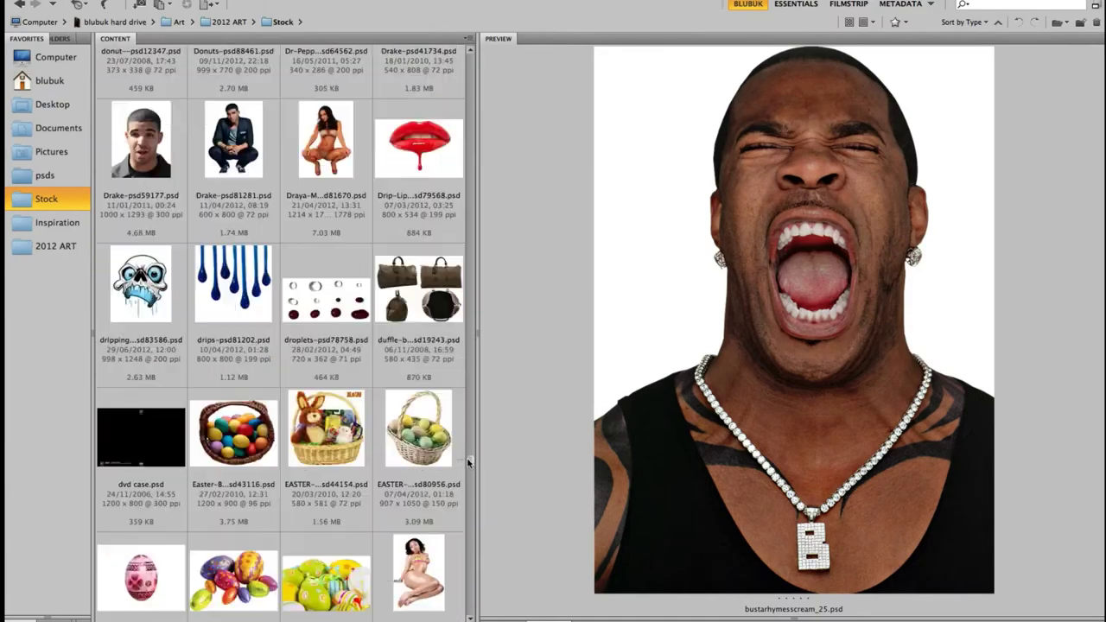
scroll(471, 469, down, 15)
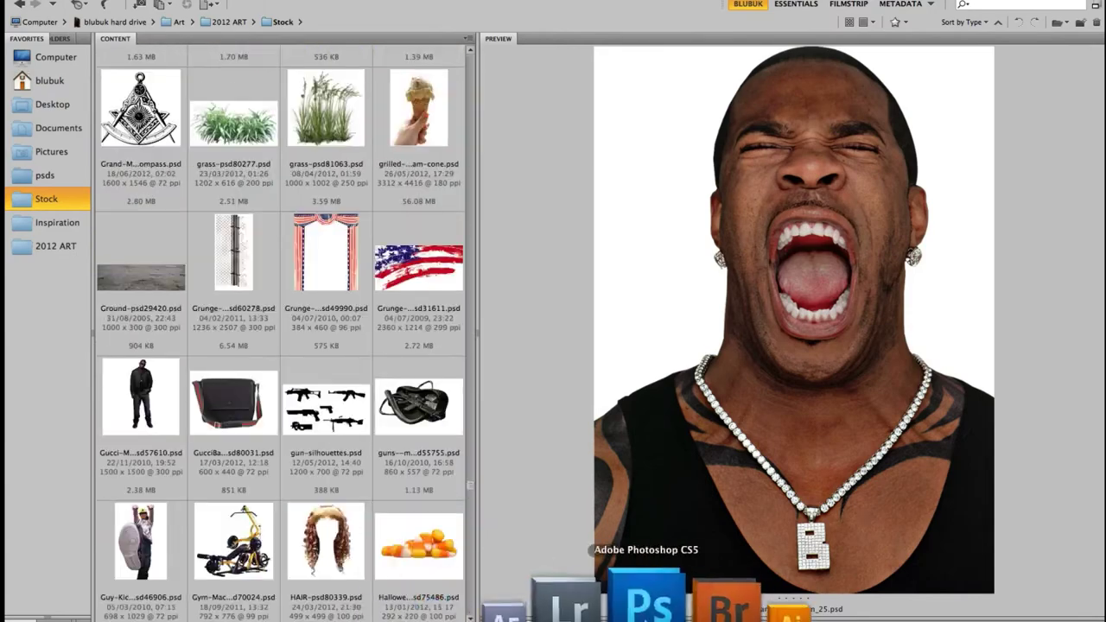
click(648, 603)
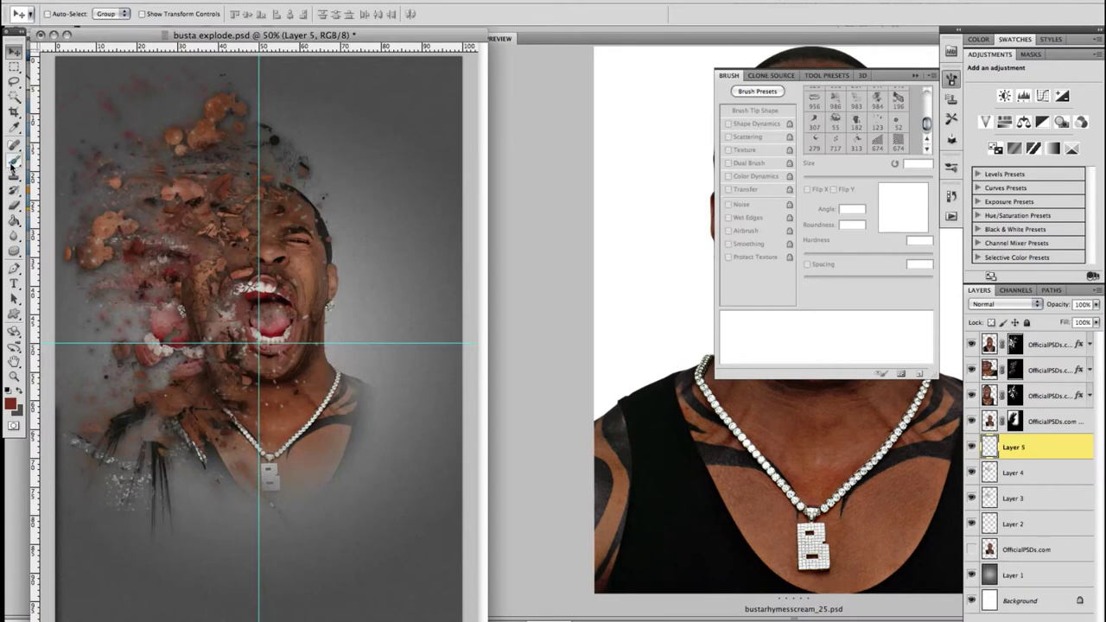
Choose the 2464 px paint-drip brush, rotate it to -88°, resize it to 380 px, and stamp reddish-brown drips beside the mouth.
click(13, 163)
click(54, 13)
scroll(234, 302, up, 10)
scroll(234, 303, down, 1)
click(79, 233)
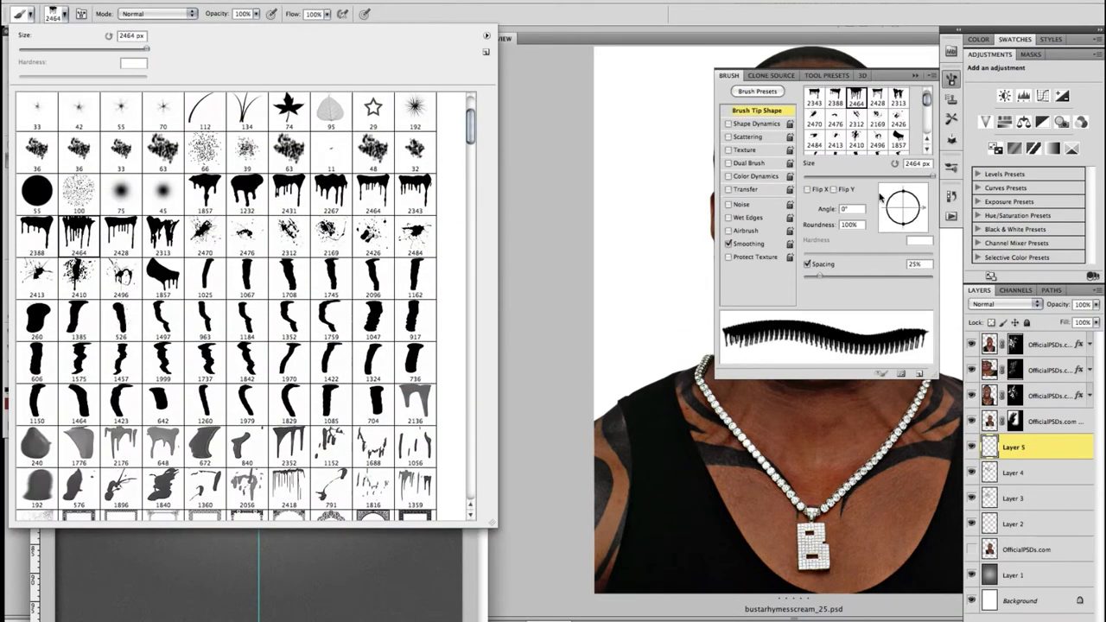
click(880, 199)
drag(921, 222, 905, 227)
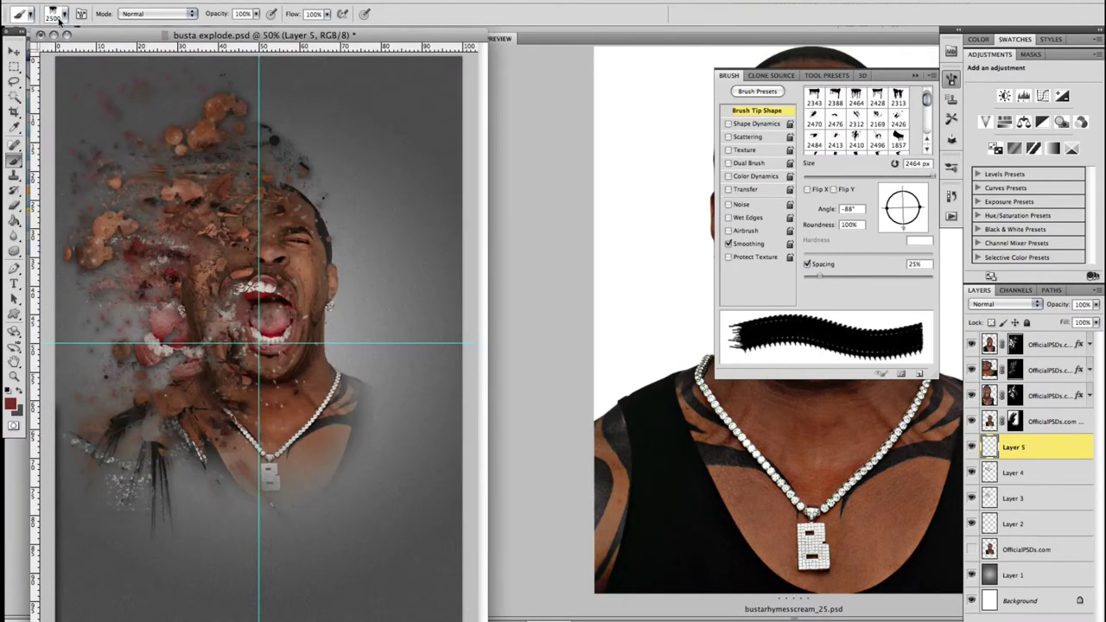
click(54, 13)
text(380)
key(Return)
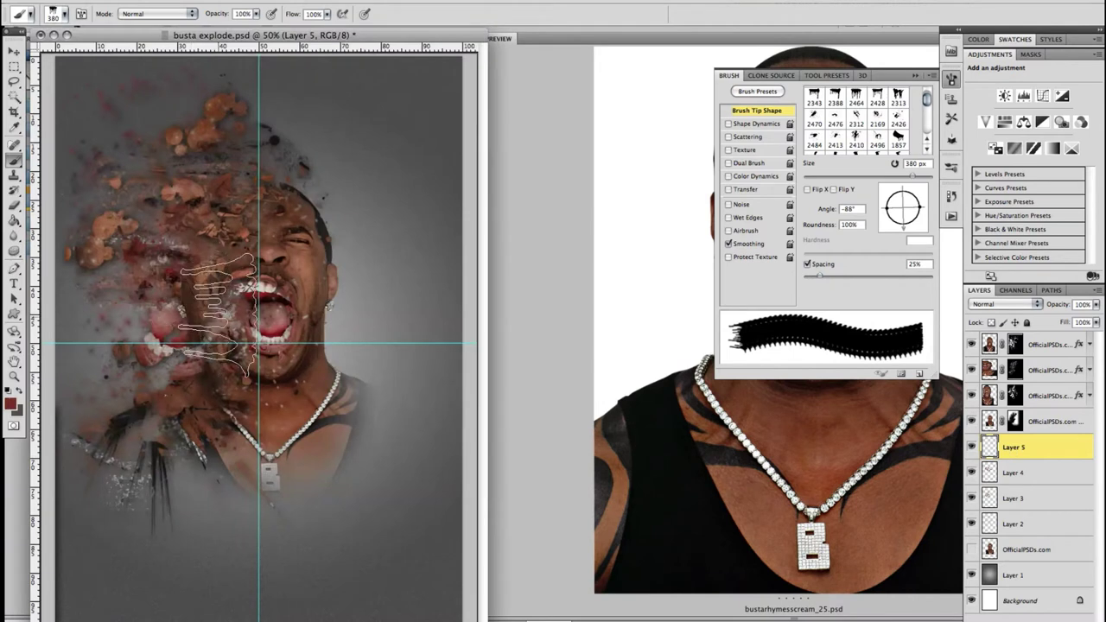
Add a new layer, sample a lighter reddish brown, and stamp sideways drips beside the eye with the 380 px brush.
key(ctrl+shift+alt+n)
click(10, 403)
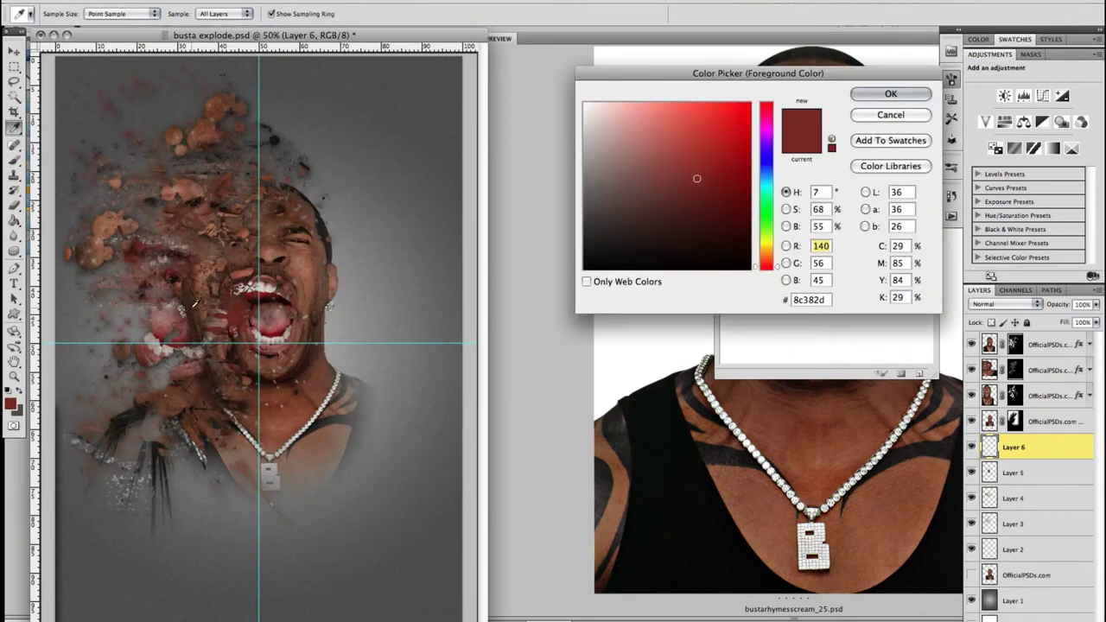
click(907, 94)
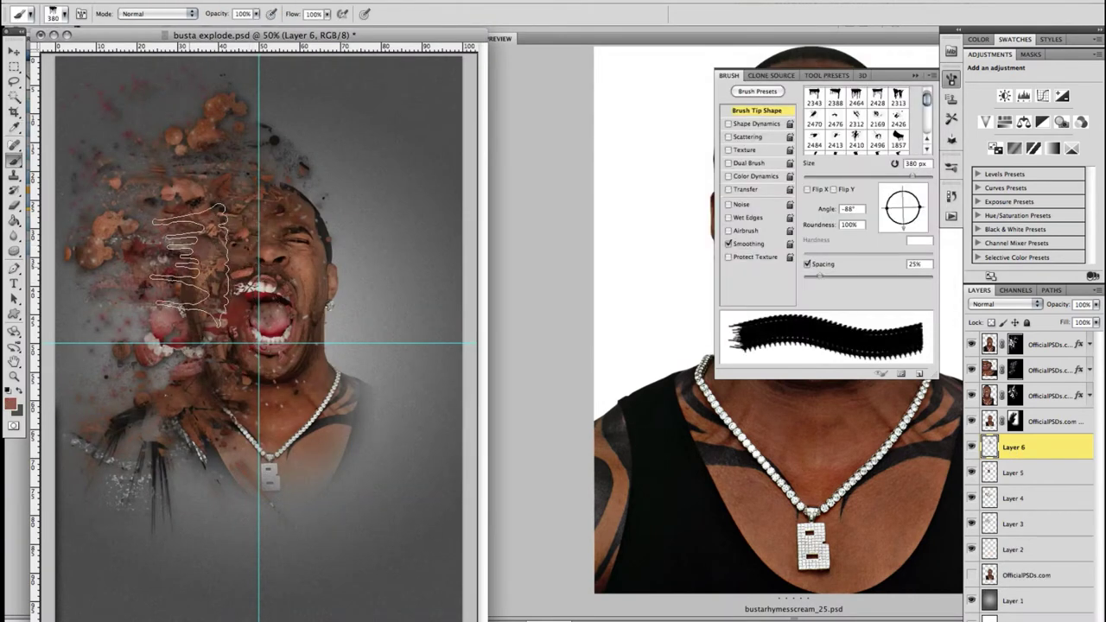
On a new layer, paint a near-black streak out from the hairline with a stroke brush at 465 px and -90°.
key(ctrl+shift+alt+n)
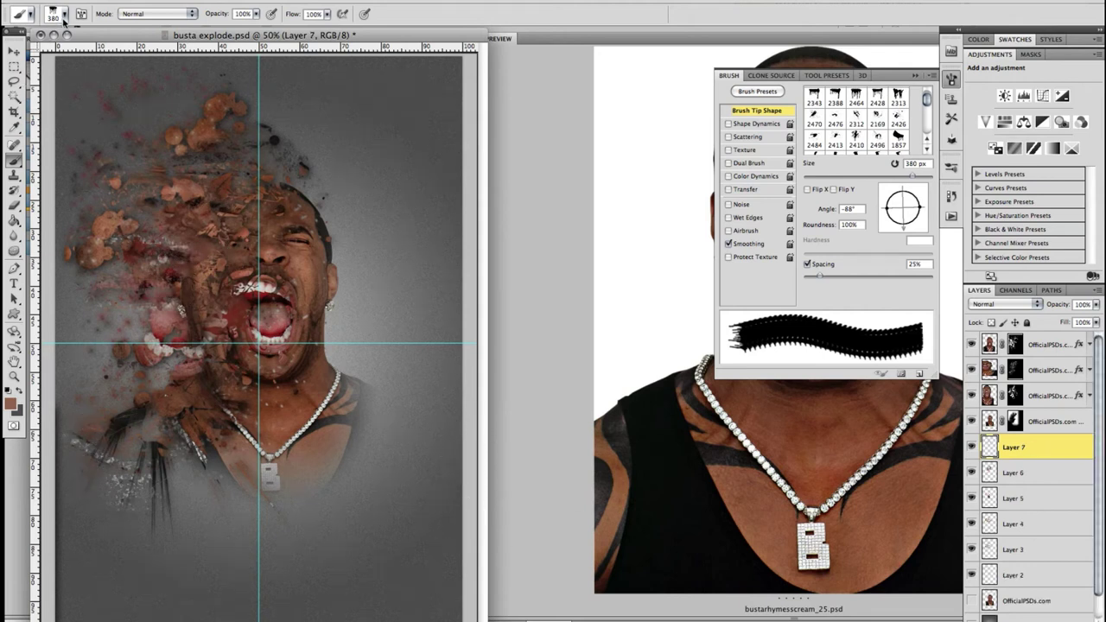
click(53, 14)
click(162, 319)
drag(925, 210, 905, 227)
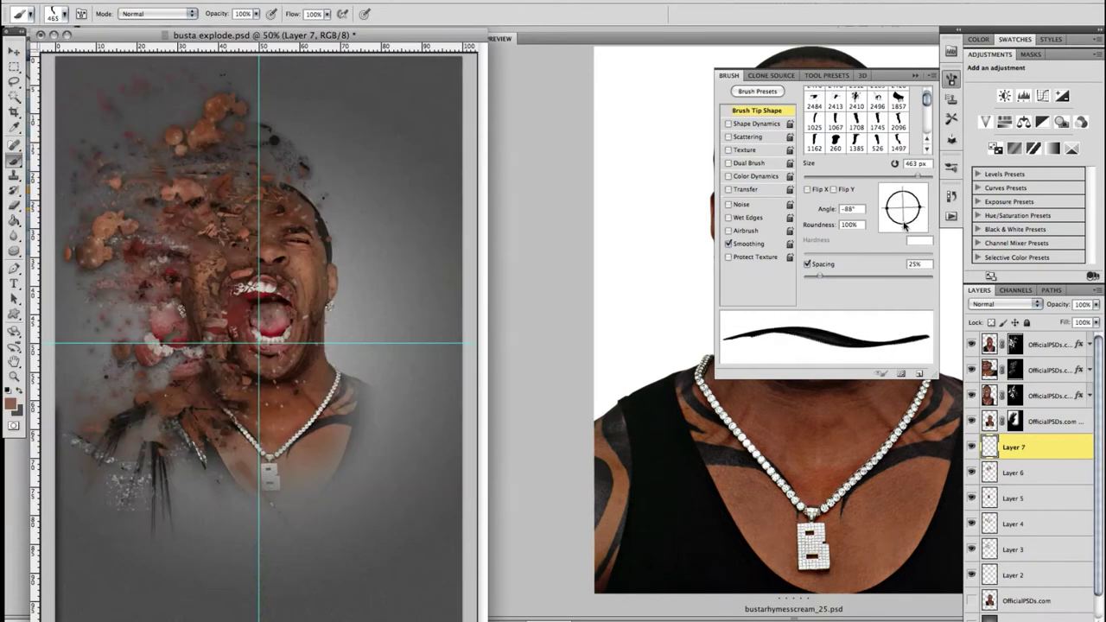
click(10, 402)
click(890, 94)
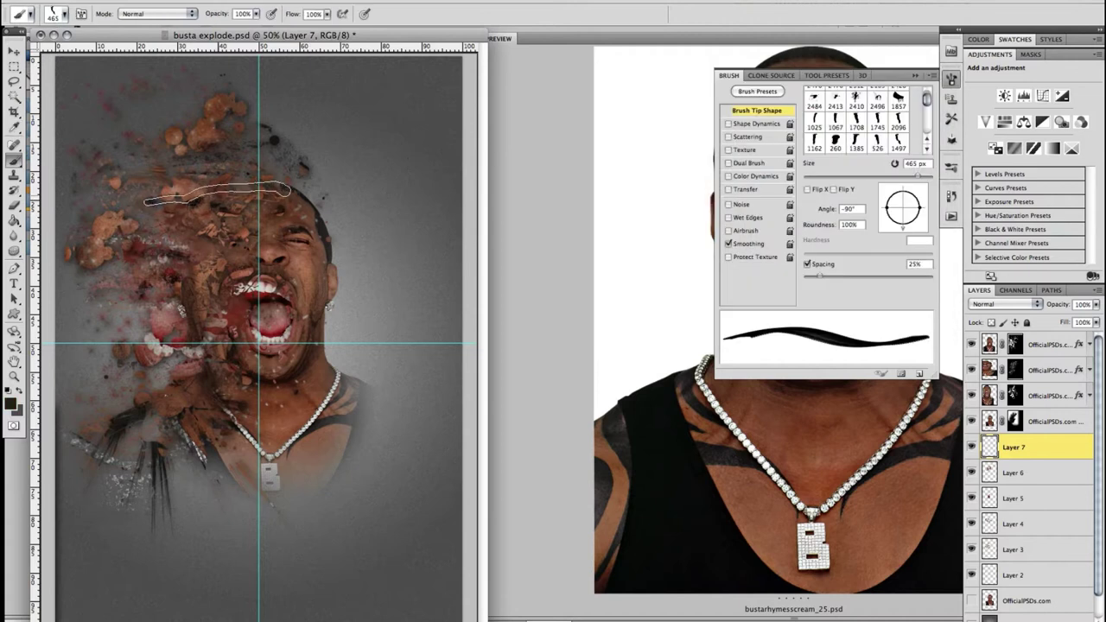
Add another layer and paint a dark reddish-brown streak outward at forehead level with the same stroke brush.
key(ctrl+shift+alt+n)
click(9, 403)
click(675, 173)
click(904, 94)
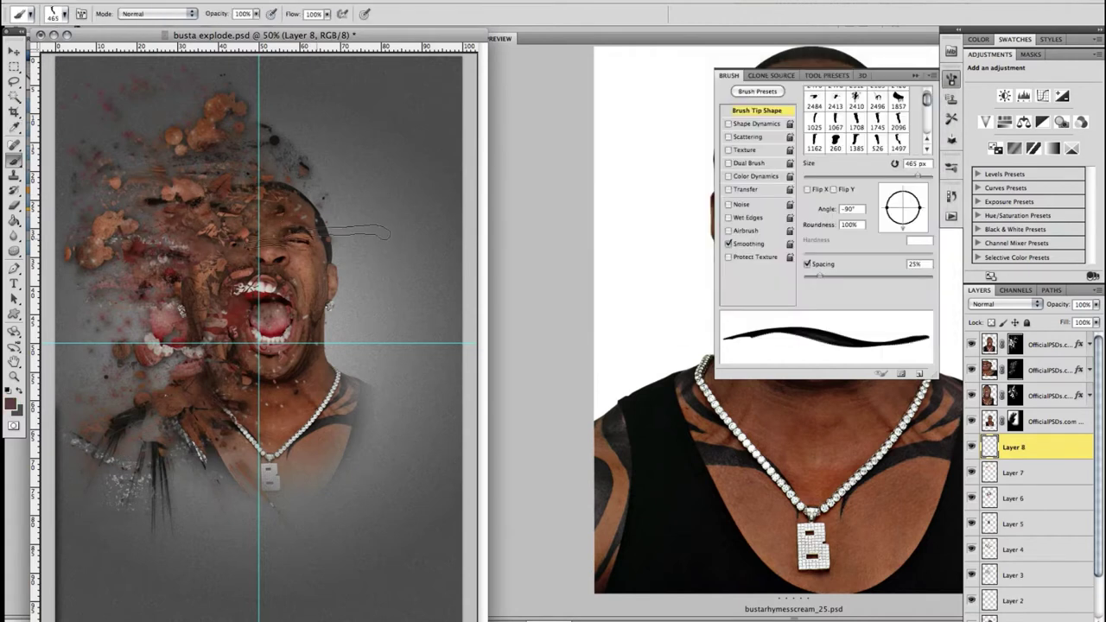
Add another layer and paint a brown streak outward at chin level with the 465 px stroke brush.
key(ctrl+shift+alt+n)
click(9, 403)
click(648, 186)
click(891, 94)
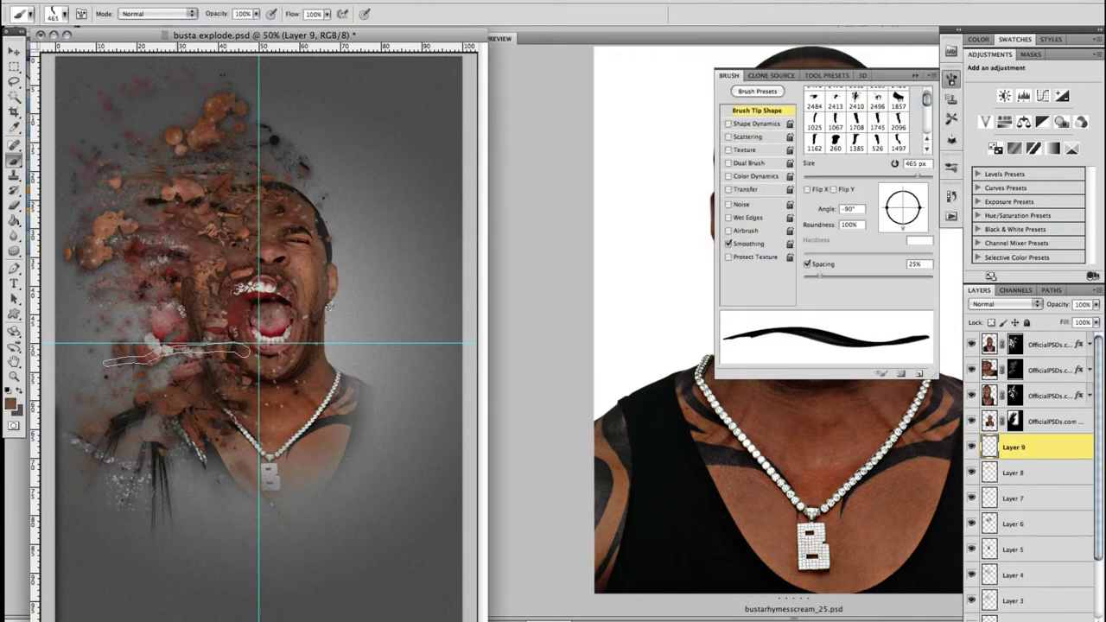
Hide the two topmost debris layers and target the mask of the debris layer below them with the default colors.
click(972, 370)
click(972, 344)
click(972, 396)
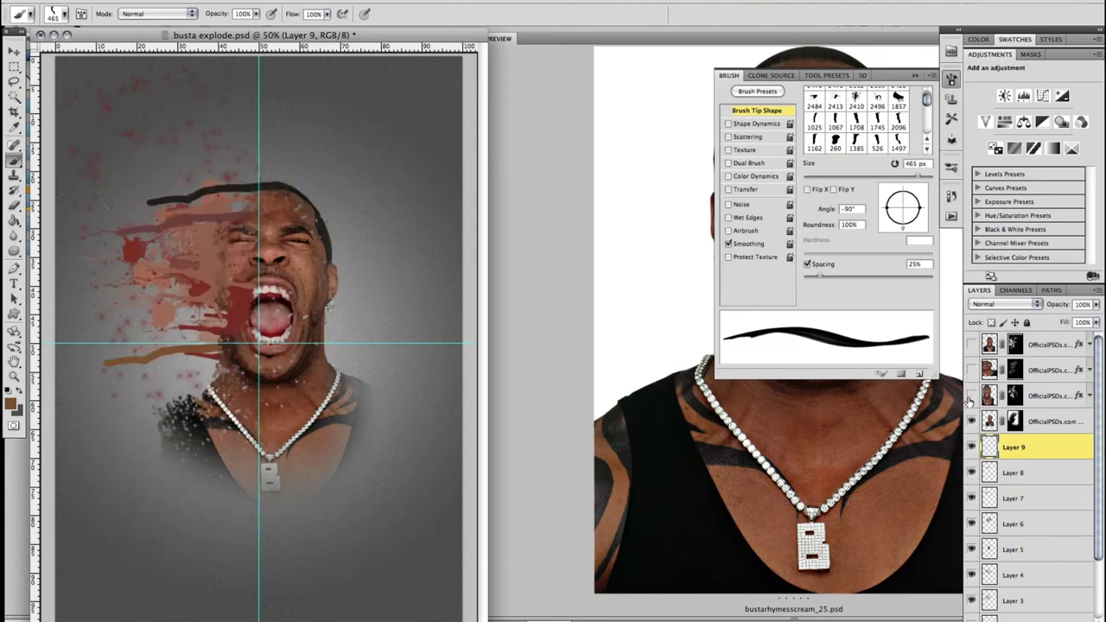
click(971, 396)
click(1015, 395)
key(d)
Break up the debris chunks on that mask with black stamps of the 279 px and 123 px splatter brushes.
click(58, 16)
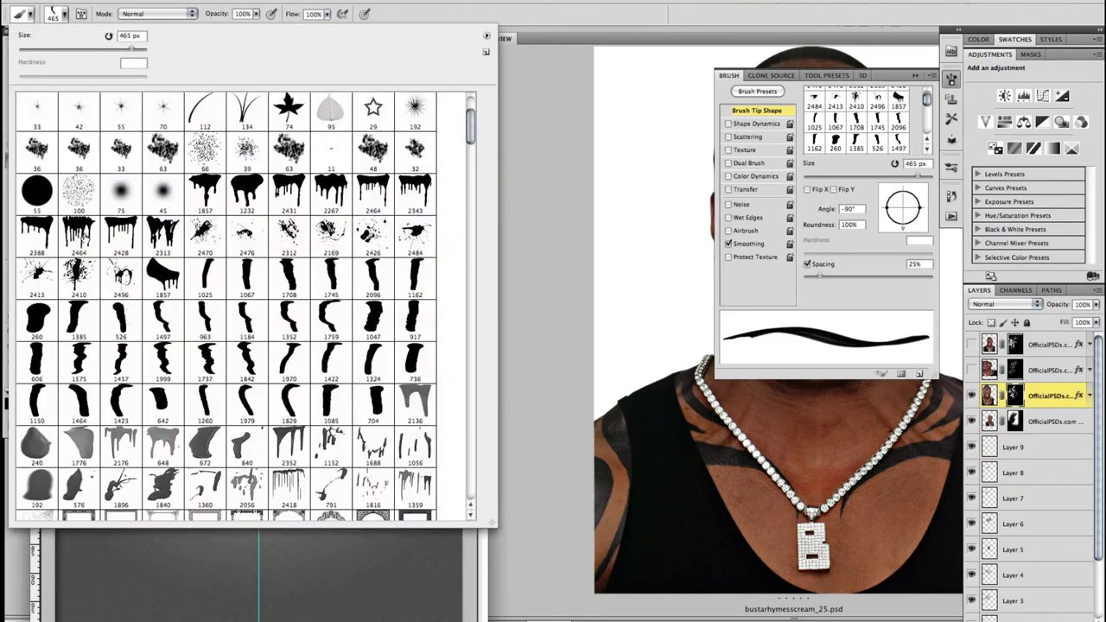
drag(471, 128, 475, 459)
click(200, 360)
click(163, 348)
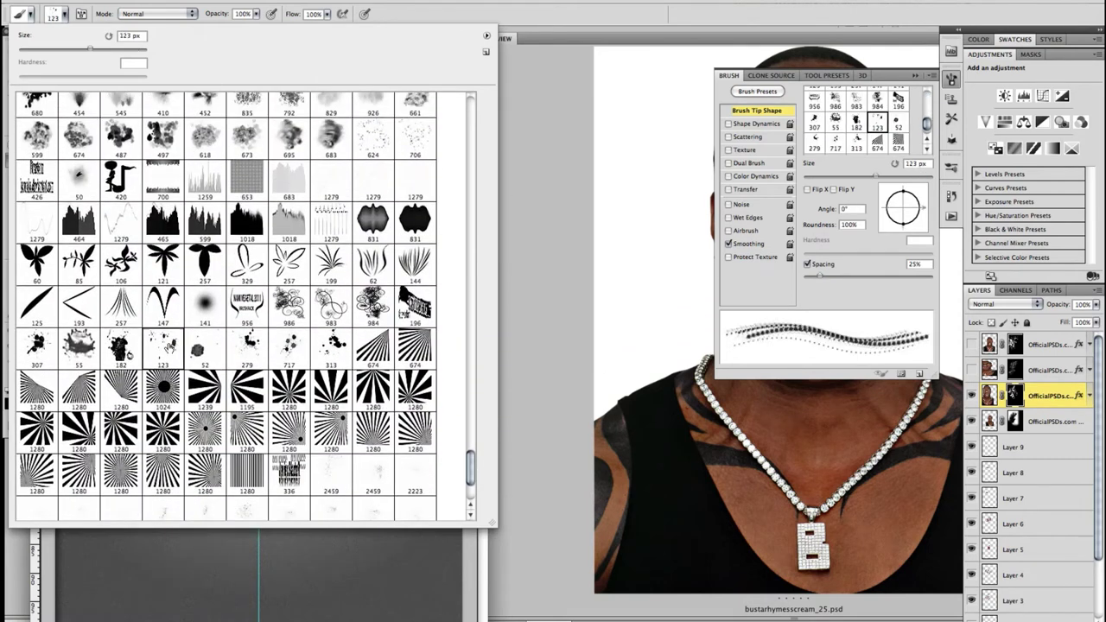
double_click(248, 348)
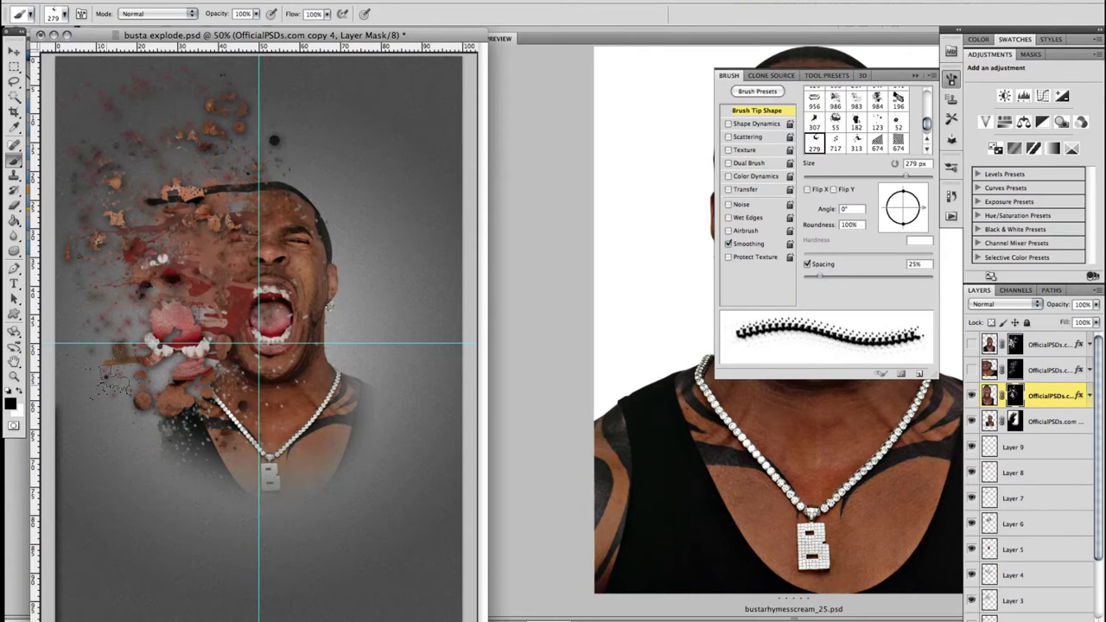
click(65, 16)
double_click(248, 348)
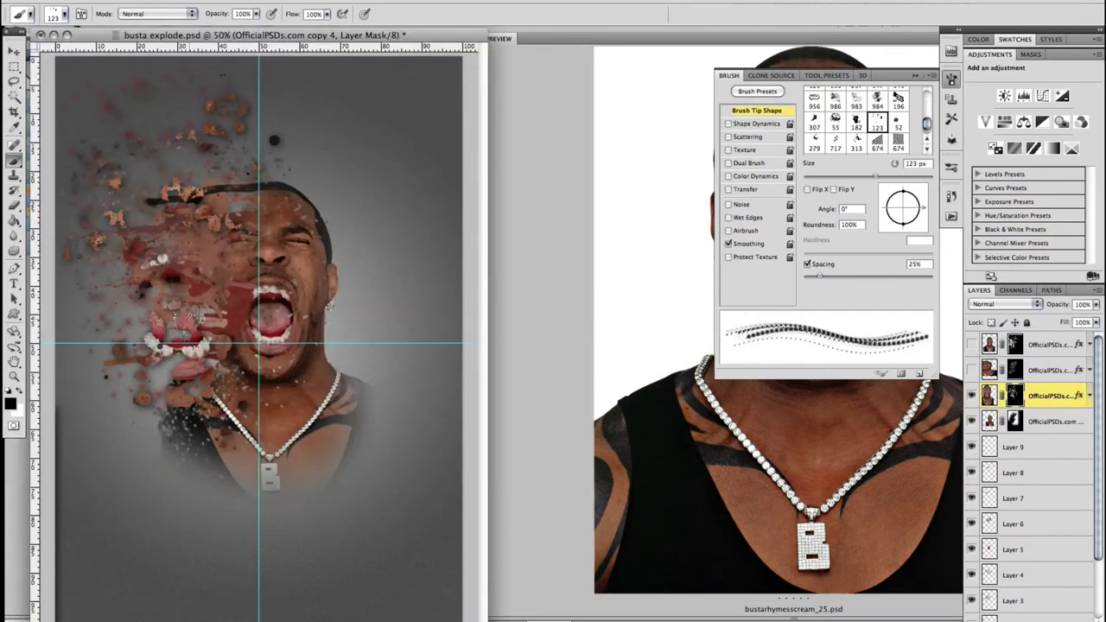
Erode more of the debris beside the mouth and above the head on the same mask, using the 313 px splatter brush in black.
key(v)
key(b)
right_click(139, 198)
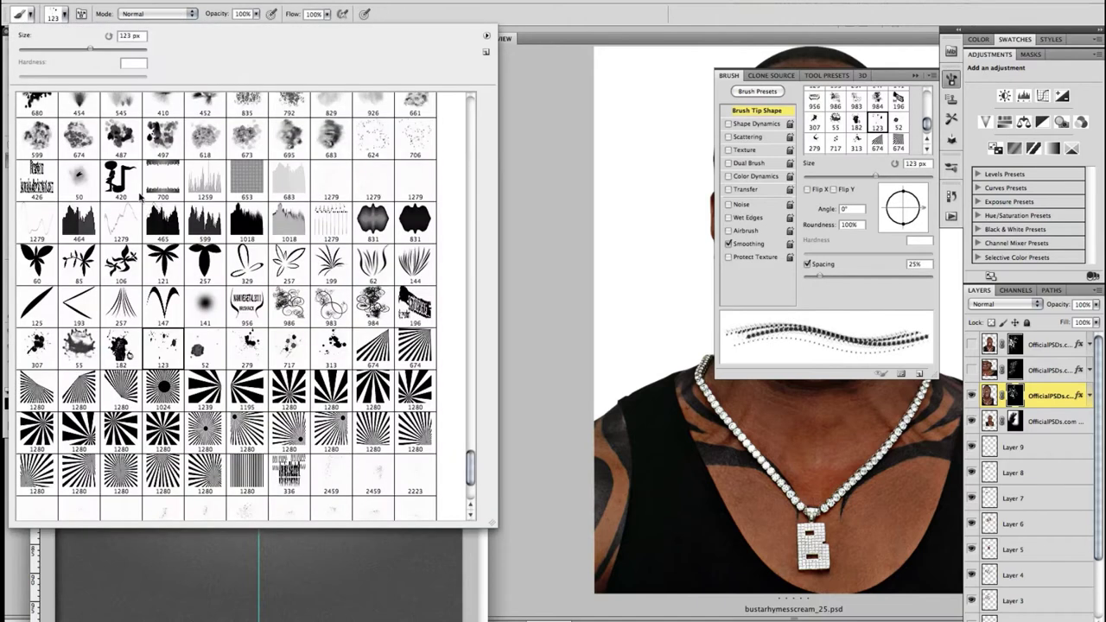
double_click(331, 346)
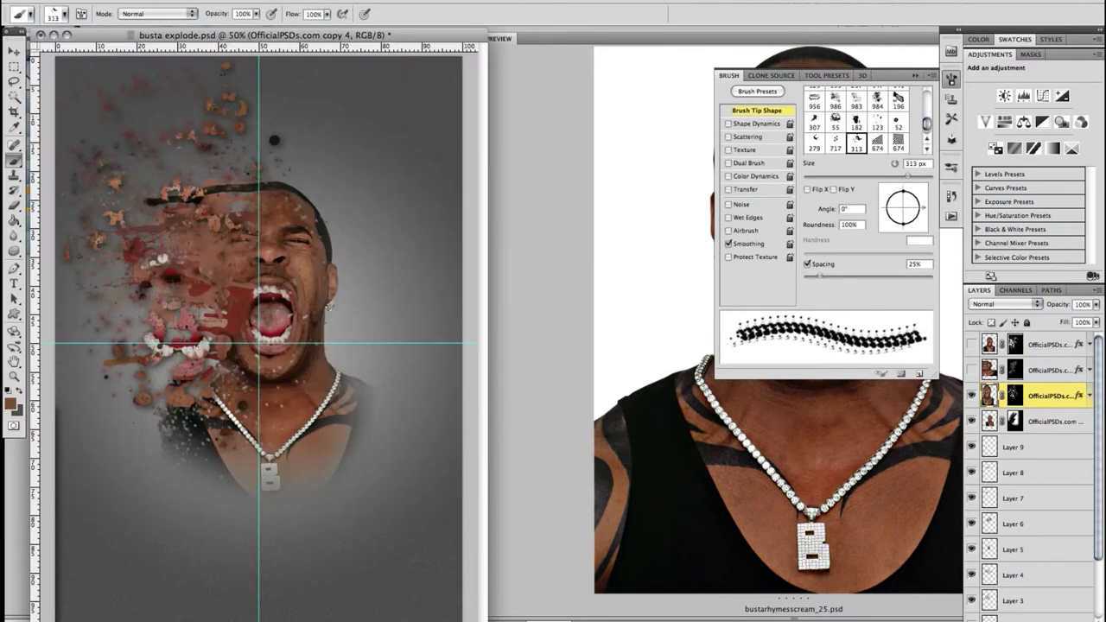
click(10, 403)
click(890, 94)
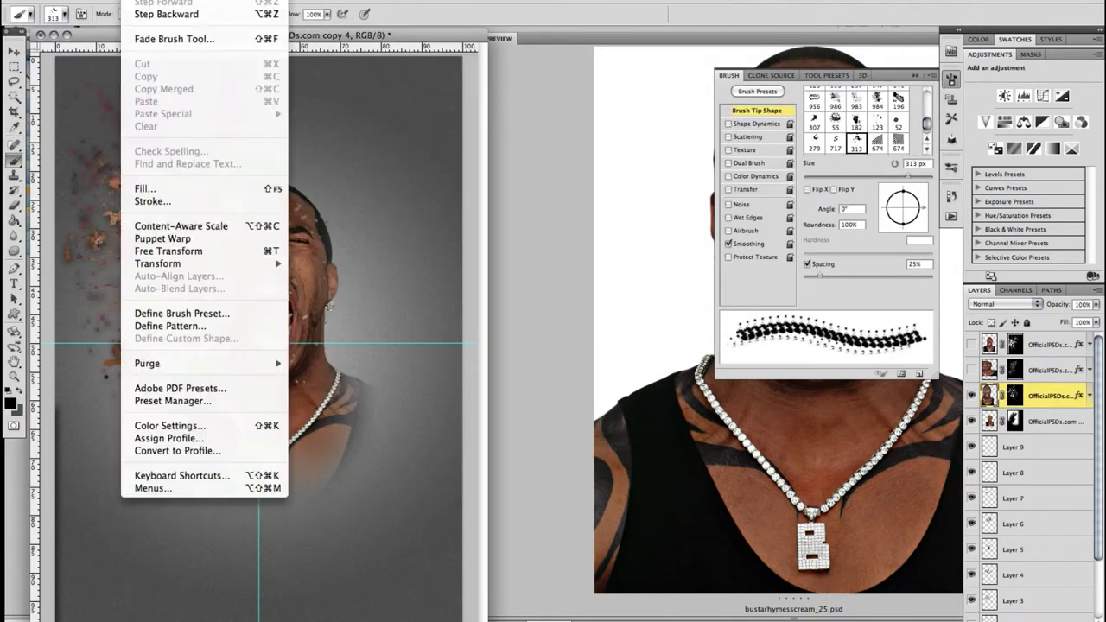
click(1015, 395)
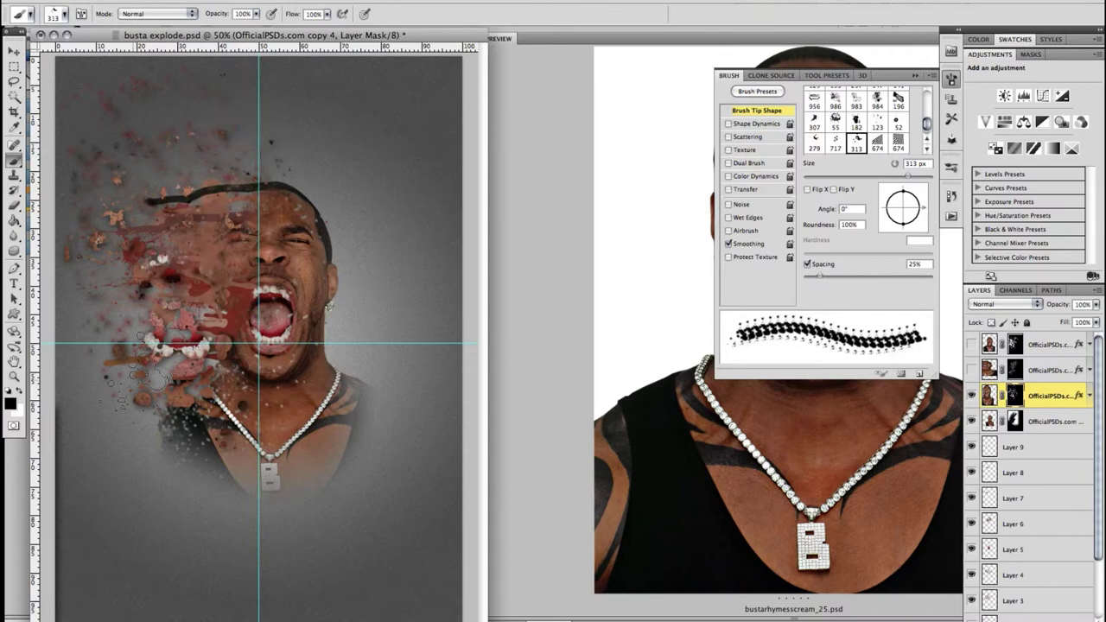
key(v)
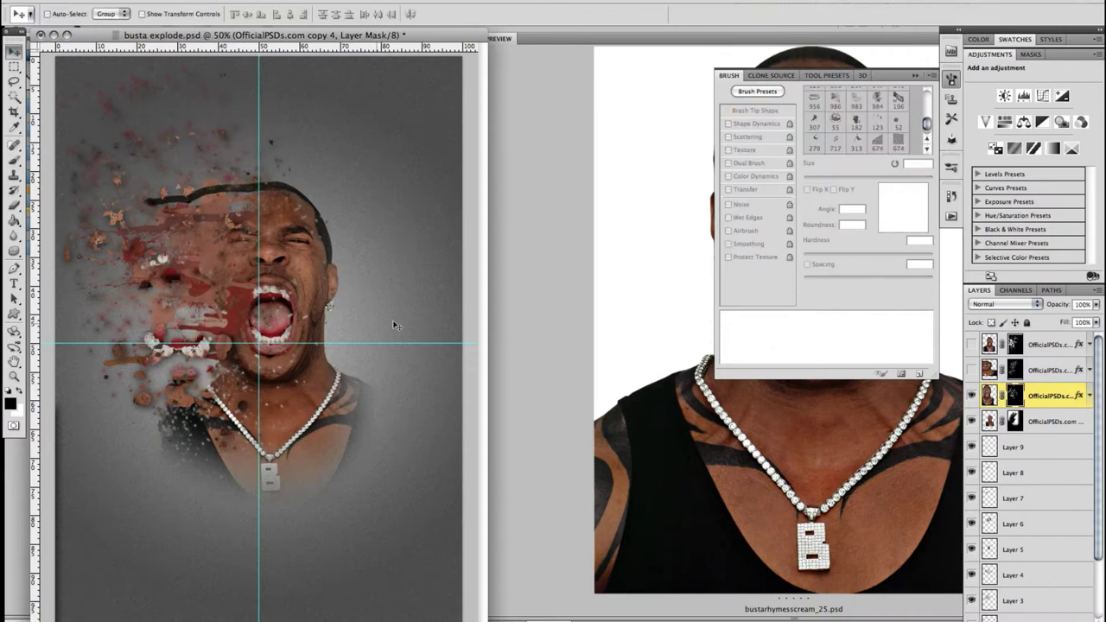
Add a new layer beneath the eroded portrait, sample a skin brown, and stamp splatters beside the face with the 313 px brush.
click(1022, 436)
key(ctrl+shift+alt+n)
key(i)
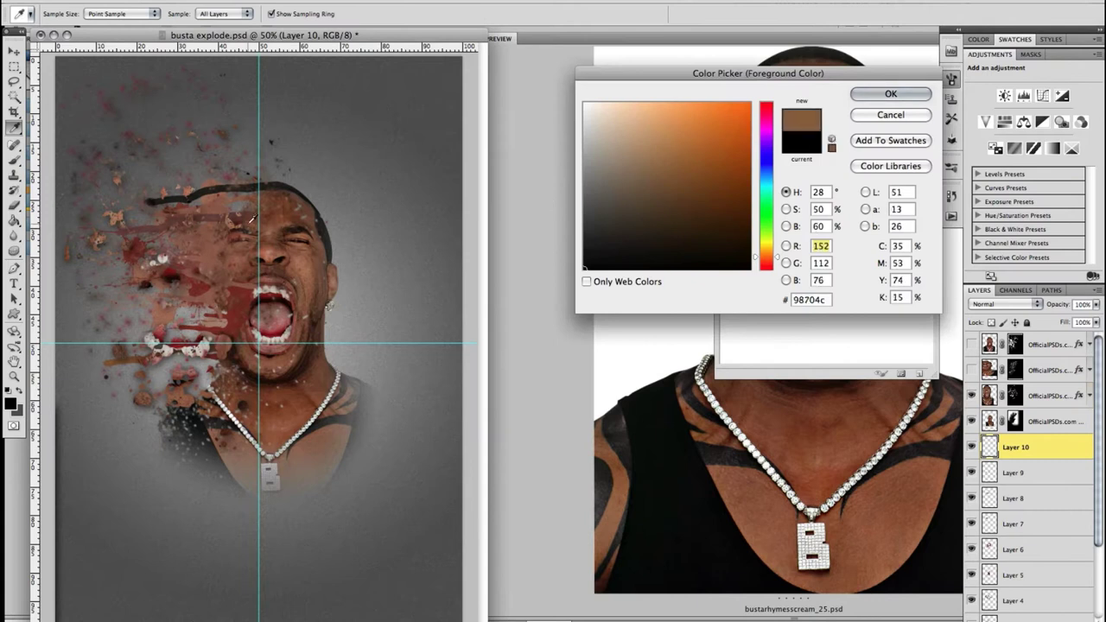
key(Return)
key(b)
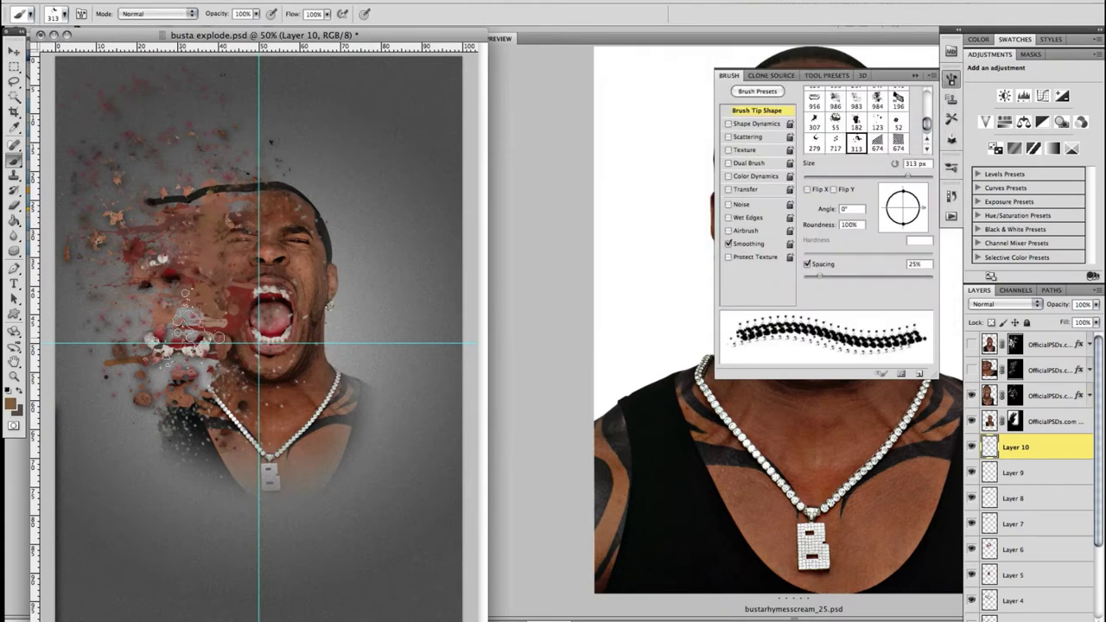
Add a drop shadow with default settings to the masked portrait layer just above Layer 10.
key(v)
double_click(1044, 423)
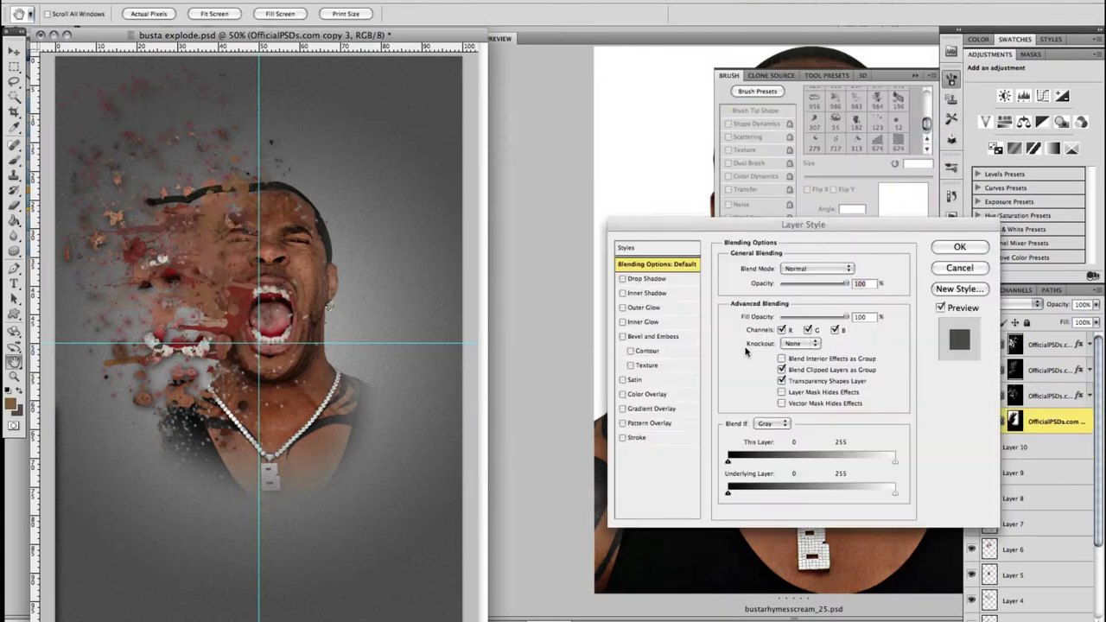
click(644, 279)
key(Return)
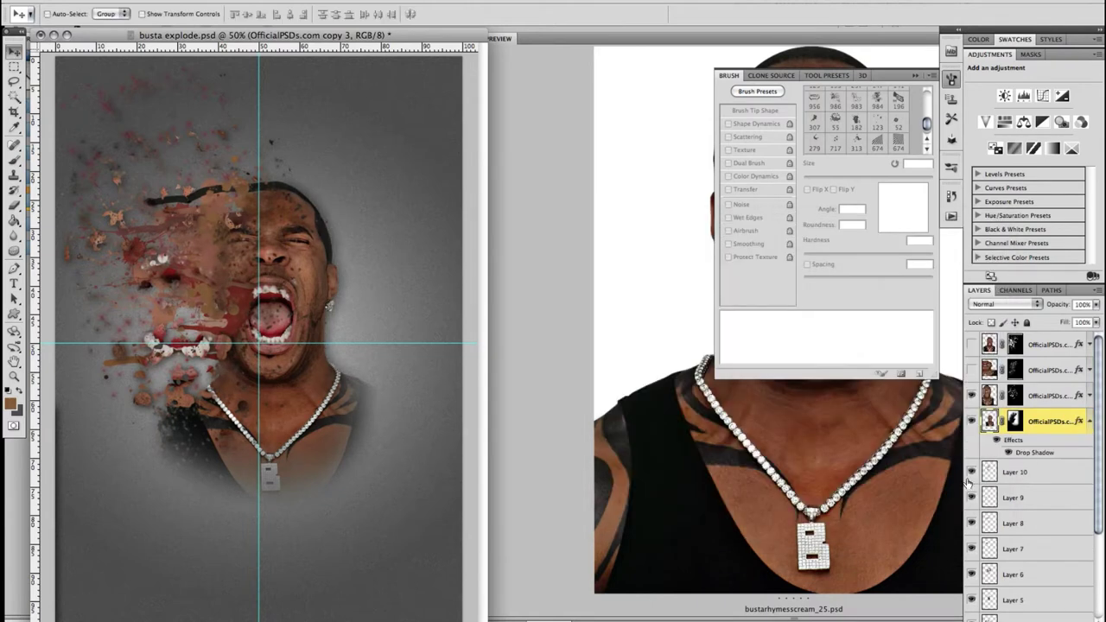
Move the shadowed portrait layer to the top of the stack and show the two hidden debris layers again.
drag(1037, 422, 1029, 350)
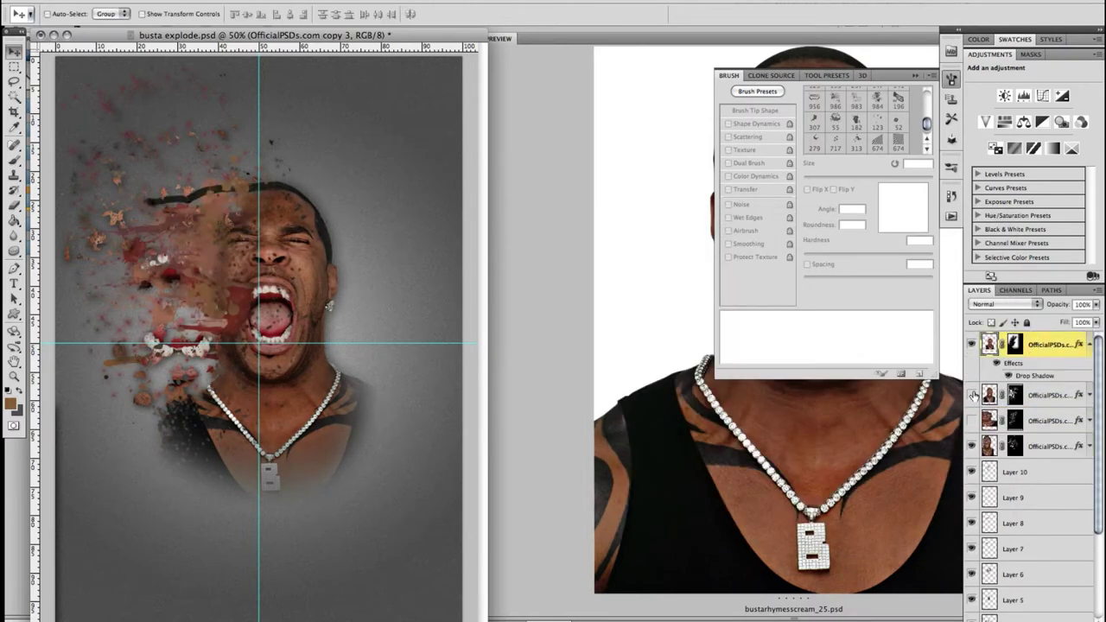
click(973, 396)
click(972, 422)
Group the paint layers from Layer 10 down to Layer 2, name the group "splatter" and collapse it.
scroll(1038, 449, down, 1)
click(1029, 448)
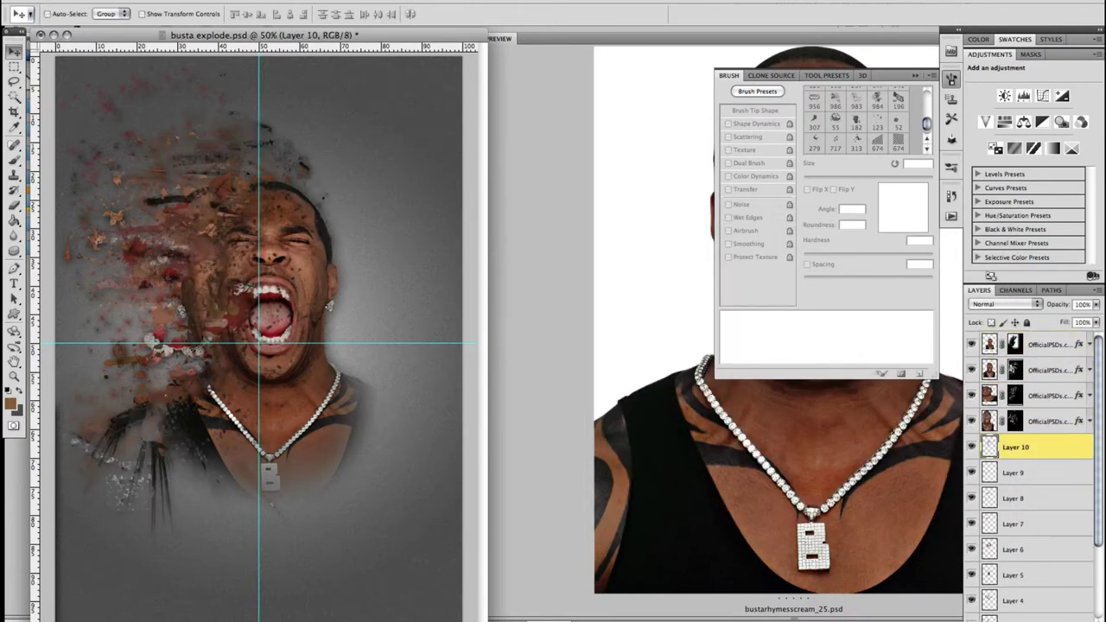
shift+click(1029, 597)
key(ctrl+g)
click(985, 339)
double_click(1024, 339)
text(splatter)
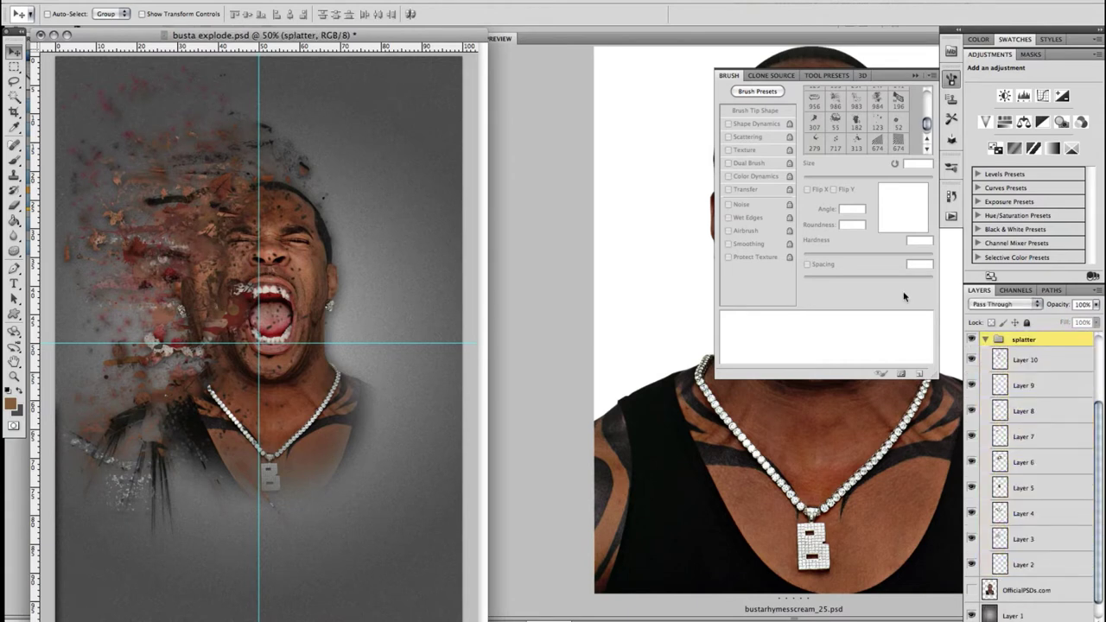
click(985, 339)
Target the mask of the debris layer just above the splatter group and load a soft round 313 px brush in black.
click(972, 463)
drag(298, 427, 304, 417)
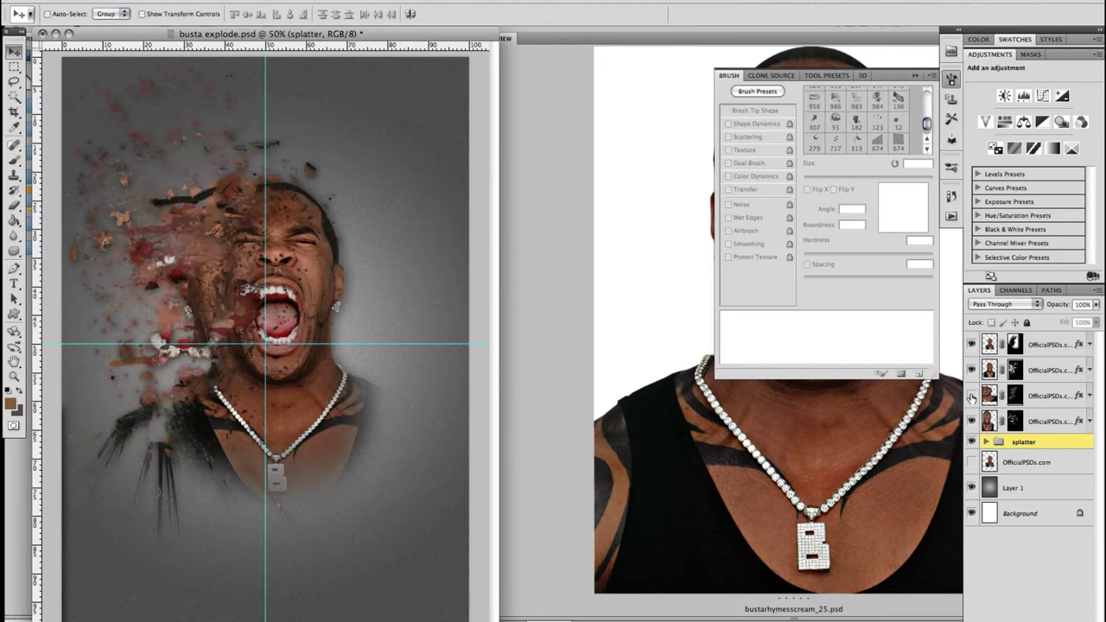
click(1050, 421)
key(b)
click(64, 13)
drag(475, 468, 472, 104)
double_click(37, 111)
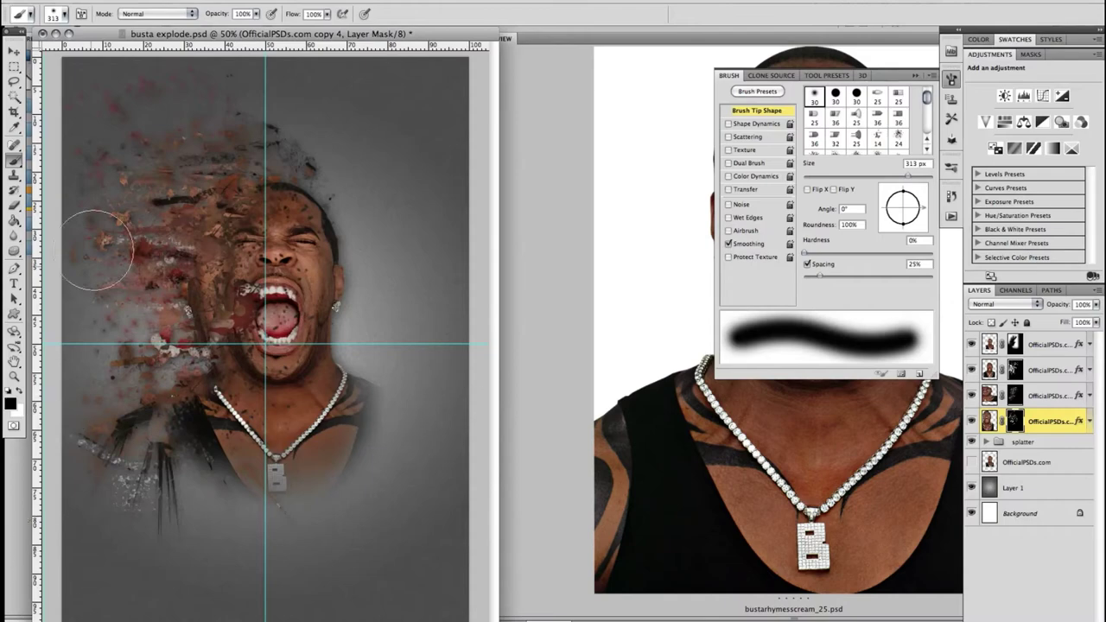
key(v)
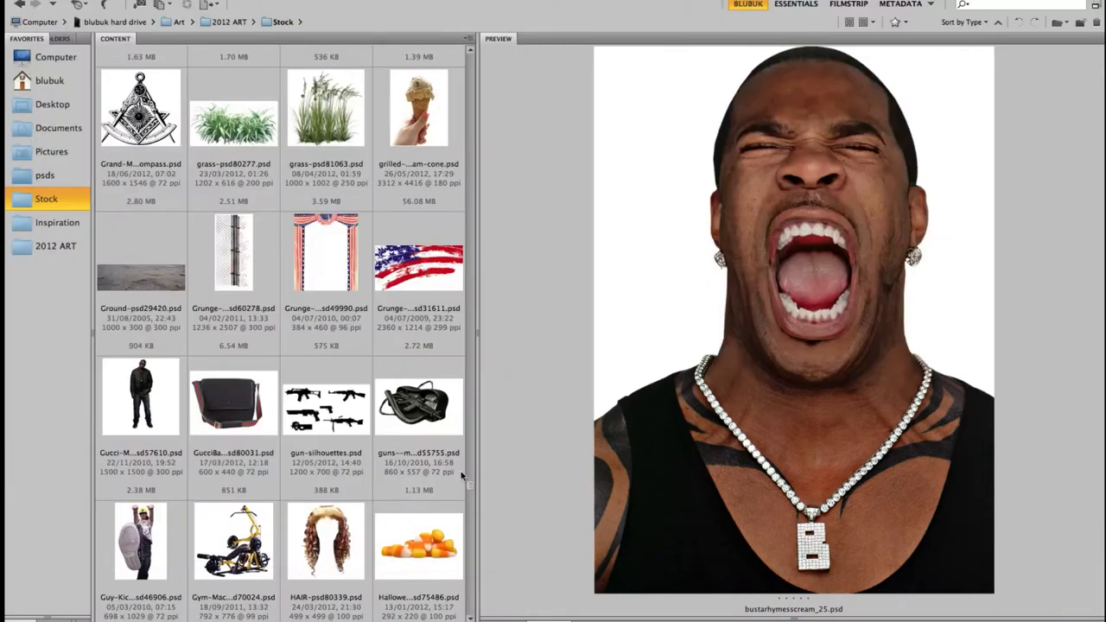
Find the grunge texture img1345911632.jpg in the Bridge Stock folder and bring it into busta explode.psd as a new canvas-filling layer.
scroll(464, 294, down, 10)
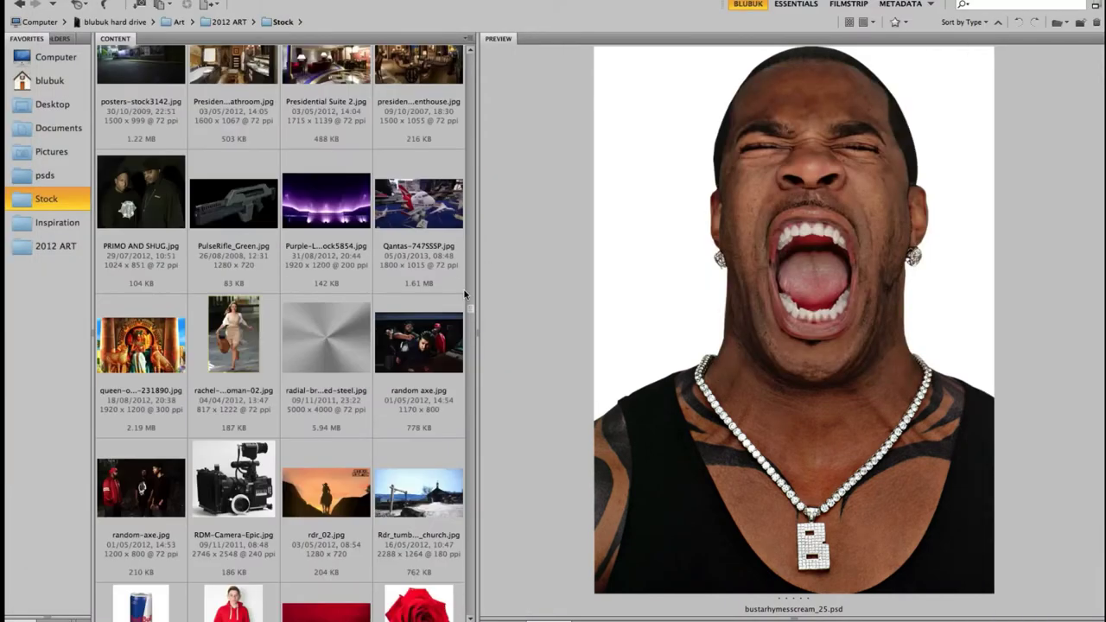
drag(464, 293, 468, 262)
click(141, 473)
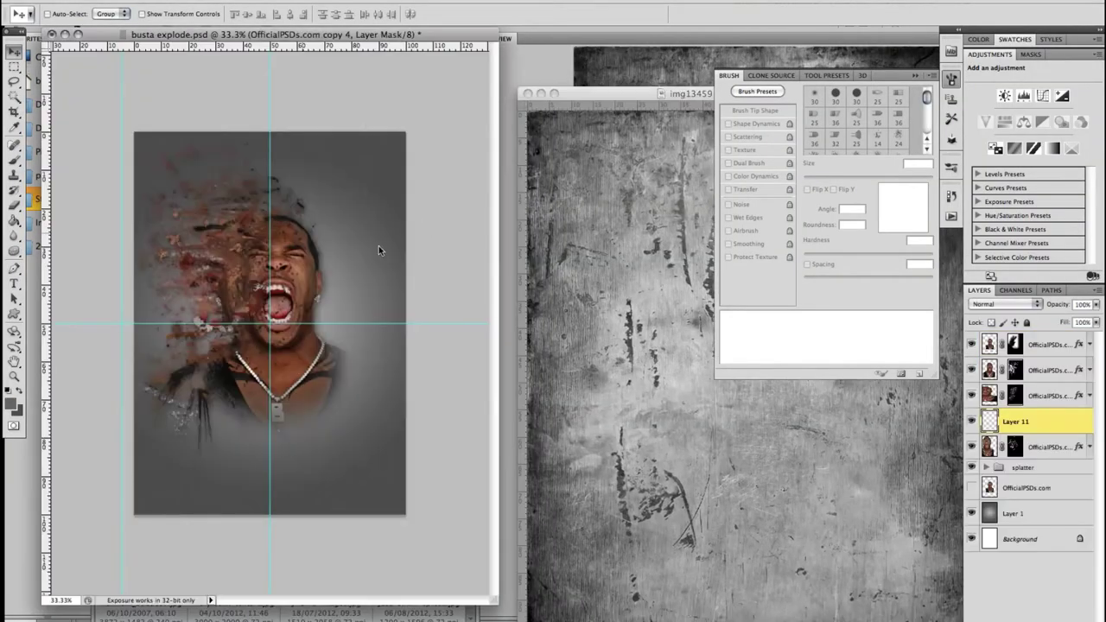
drag(379, 246, 247, 100)
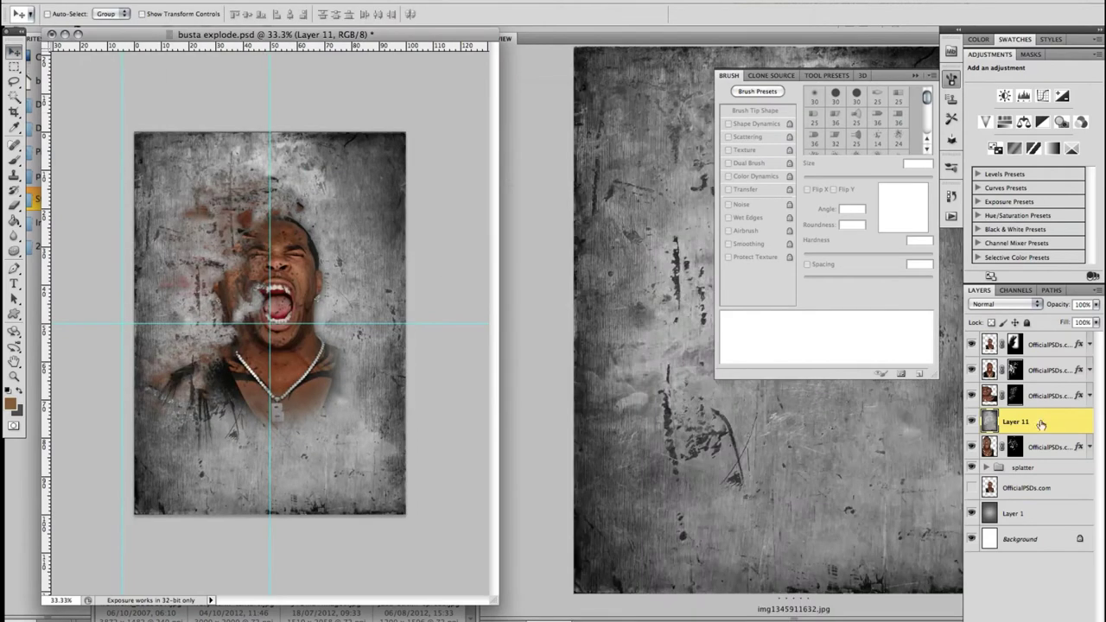
Move the grunge texture directly above the grey gradient layer, change its blend mode and lower its opacity.
drag(1041, 424, 1015, 489)
click(1005, 304)
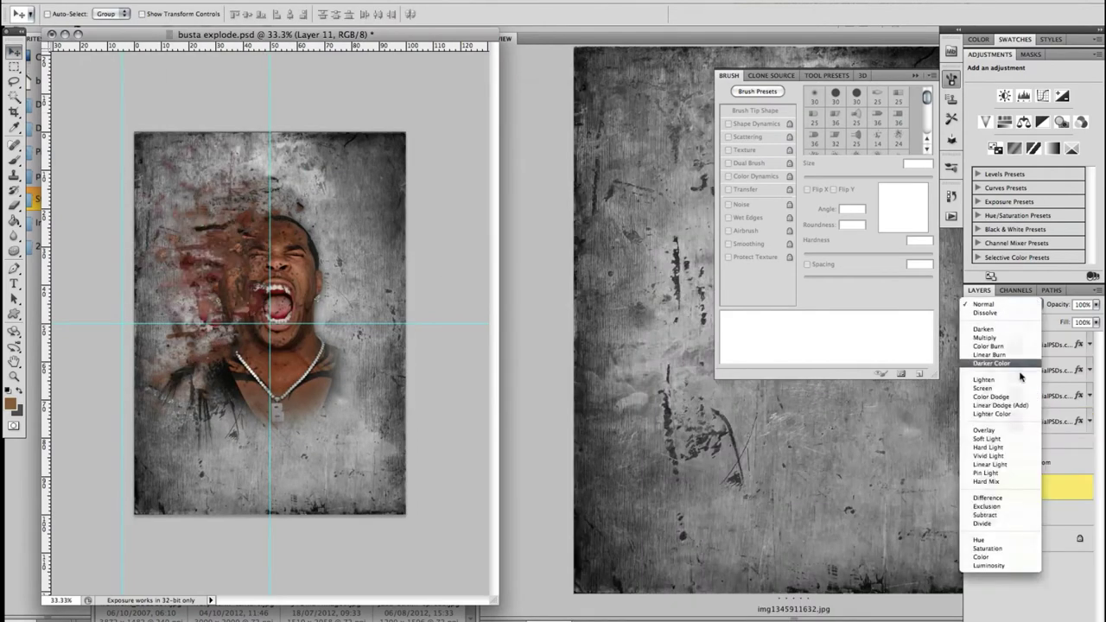
click(1003, 451)
drag(1096, 304, 1060, 321)
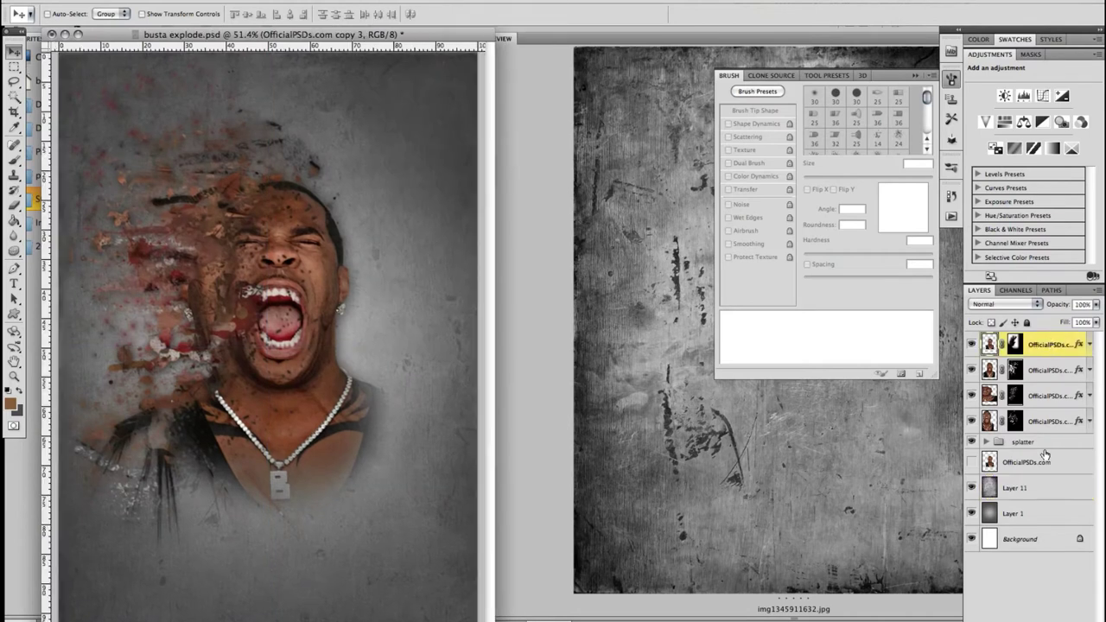
Select the four masked portrait layers together with the splatter group and shift them slightly toward the canvas's right side.
click(397, 119)
key(c)
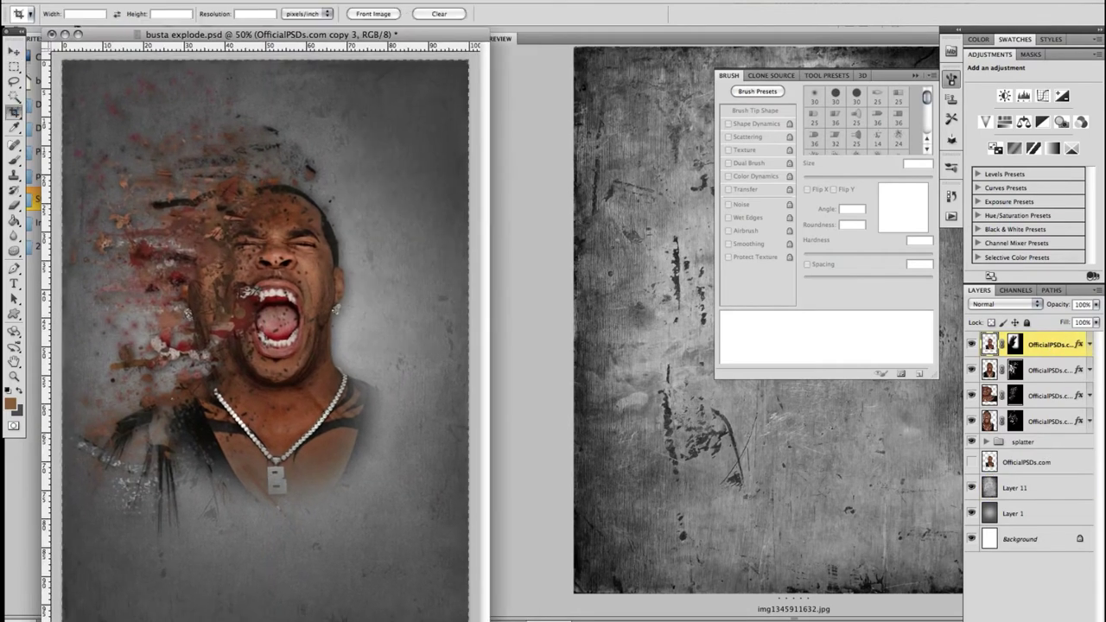
click(10, 51)
shift+click(1040, 443)
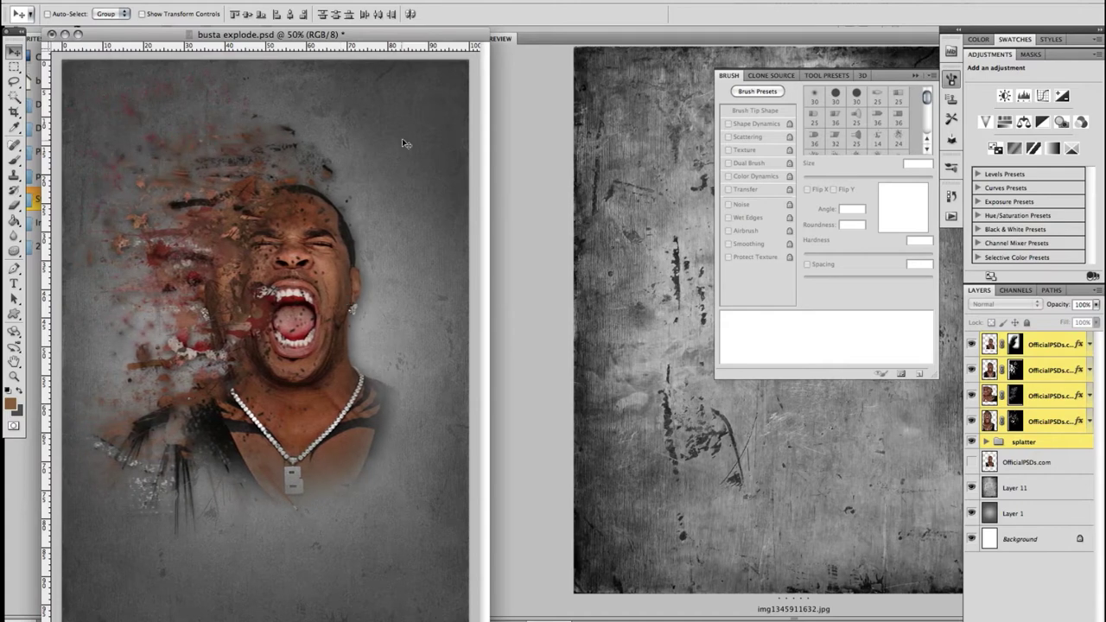
Open Blood_Splatter_by_Gallex.png in Photoshop from the Bridge Stock folder, inspect it in its own window and close it.
key(super+Tab)
scroll(281, 329, down, 20)
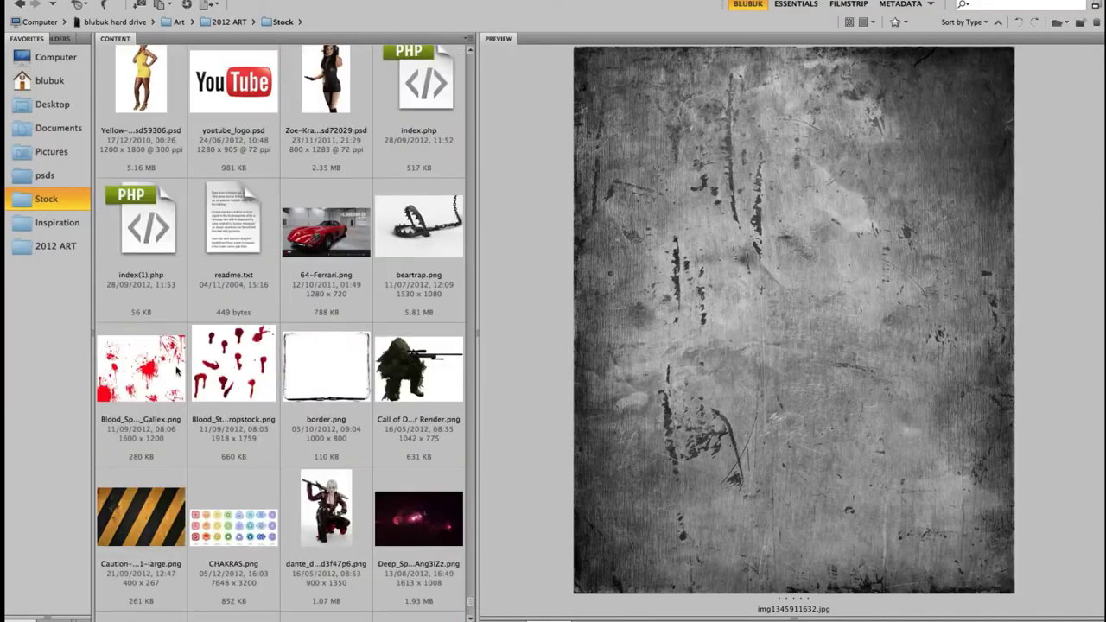
right_click(156, 379)
mouse_move(173, 388)
click(397, 439)
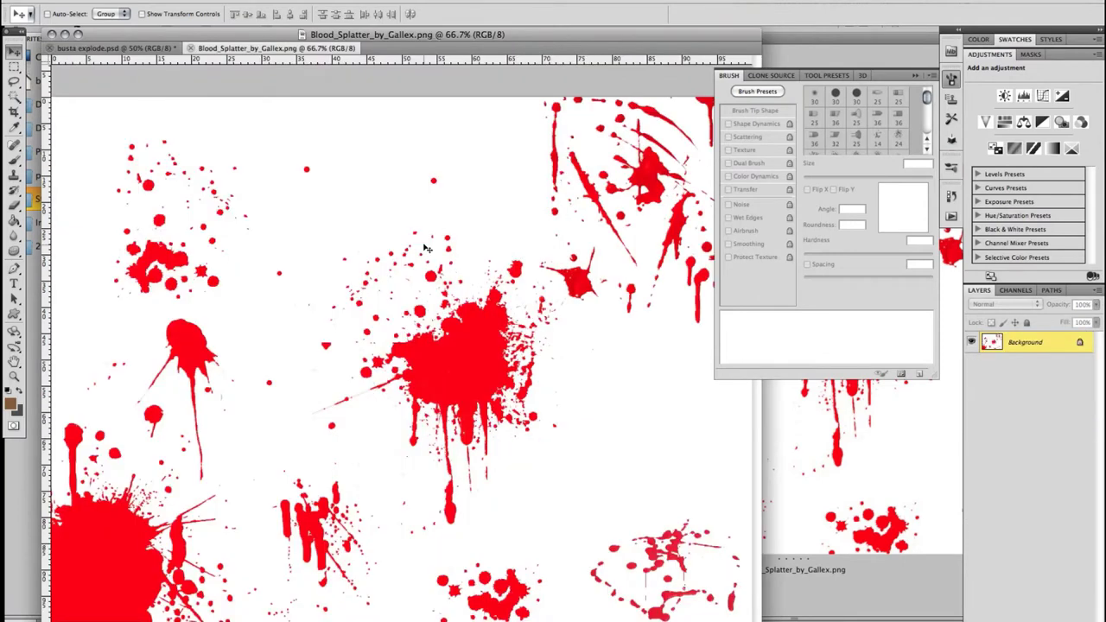
drag(276, 48, 172, 84)
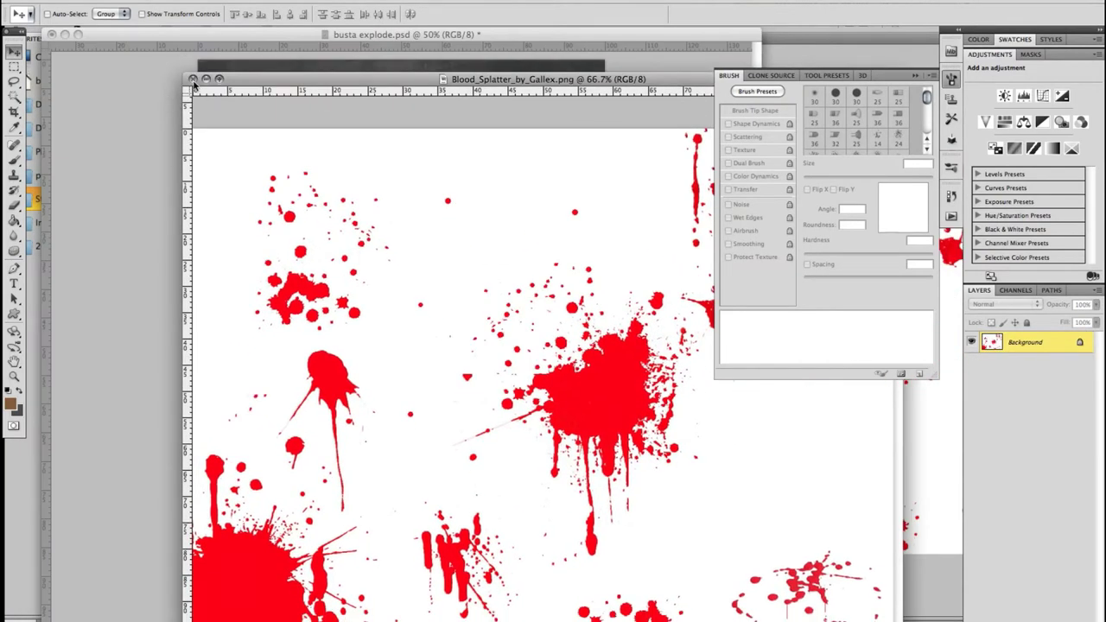
click(192, 79)
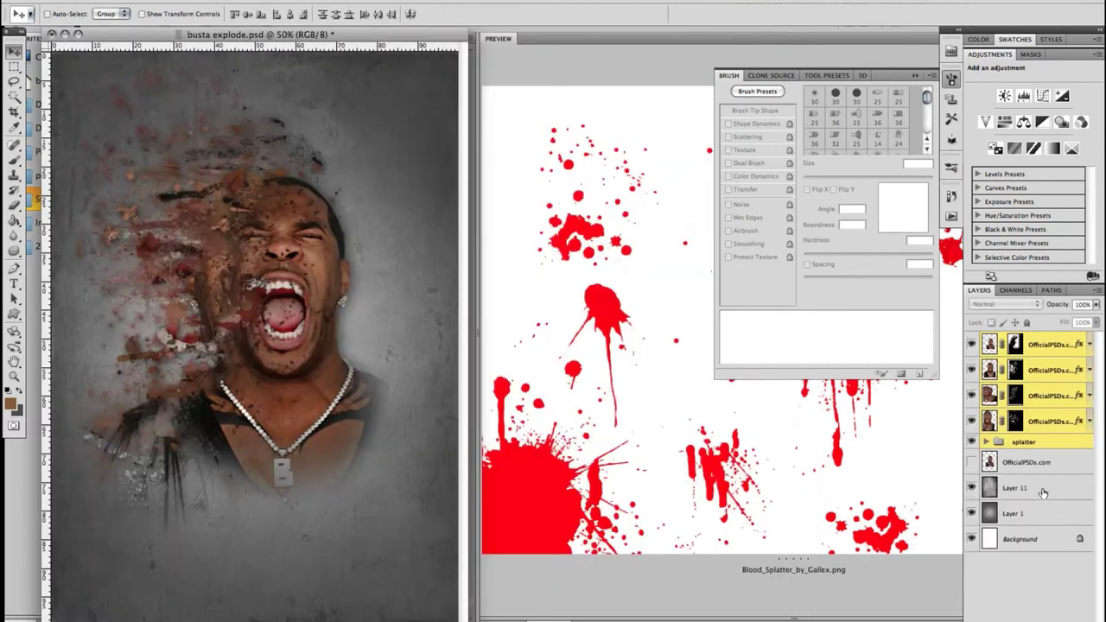
Stamp a bright red splatter behind the head on a new layer above the texture, using the 2484 splatter brush at 1242 px.
click(10, 405)
click(889, 95)
click(14, 160)
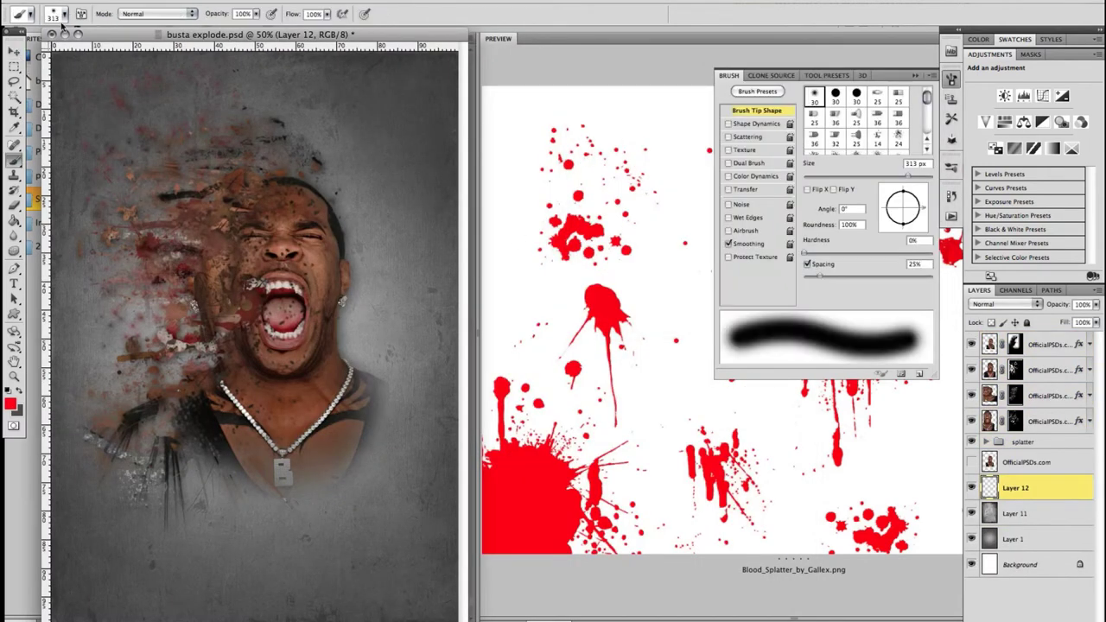
click(64, 14)
double_click(415, 363)
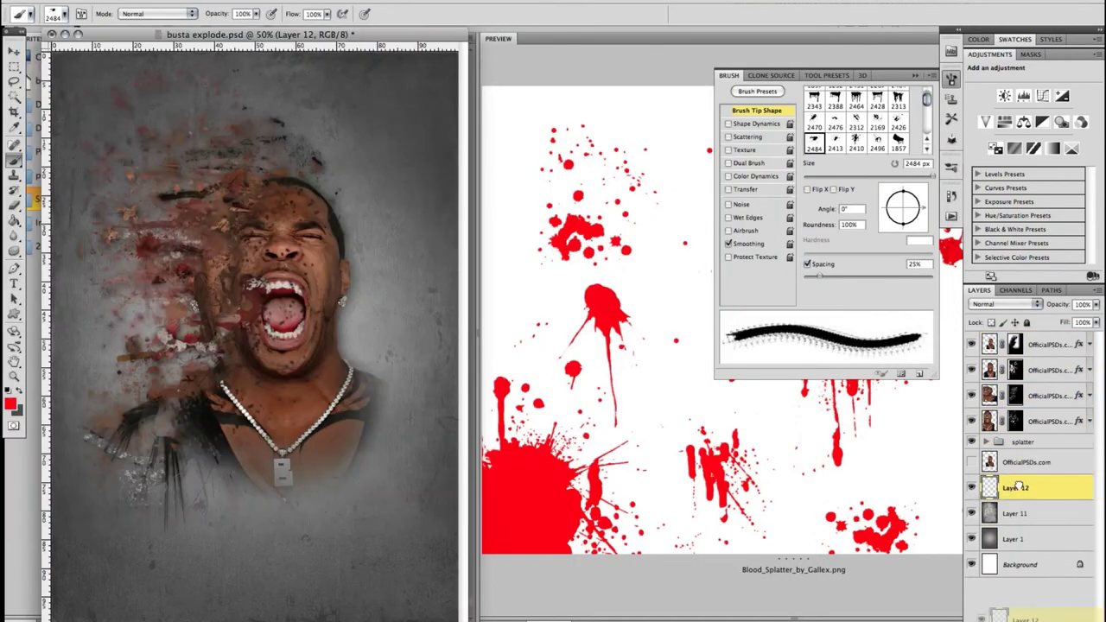
click(54, 13)
drag(121, 50, 126, 49)
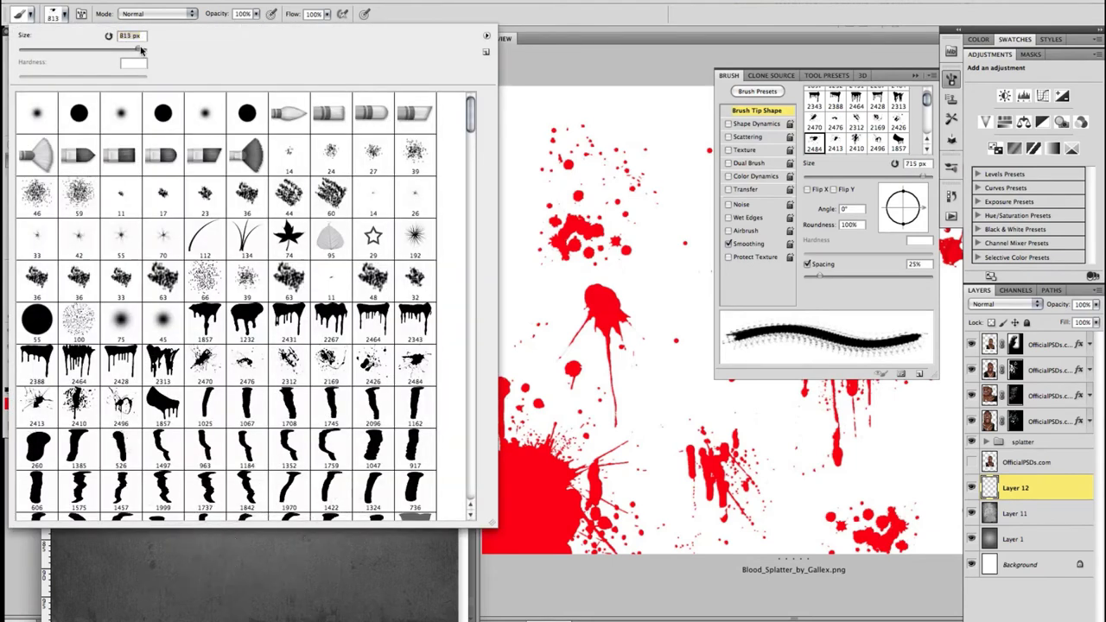
key(Return)
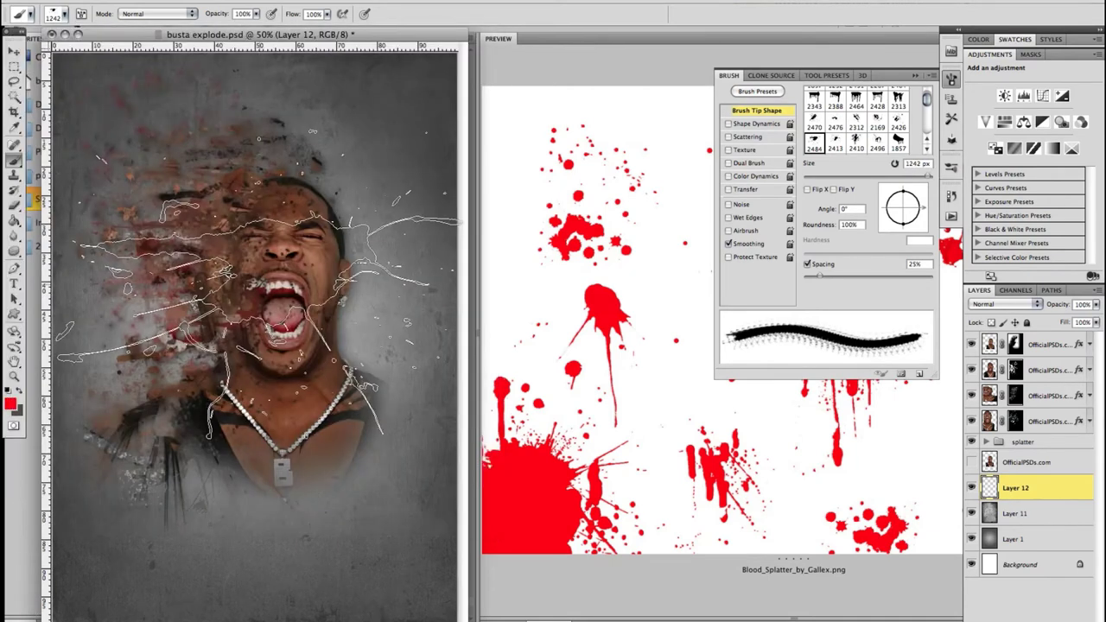
click(260, 276)
Set the red splatter layer to Multiply and reposition it slightly behind the head.
click(1005, 304)
click(994, 342)
key(v)
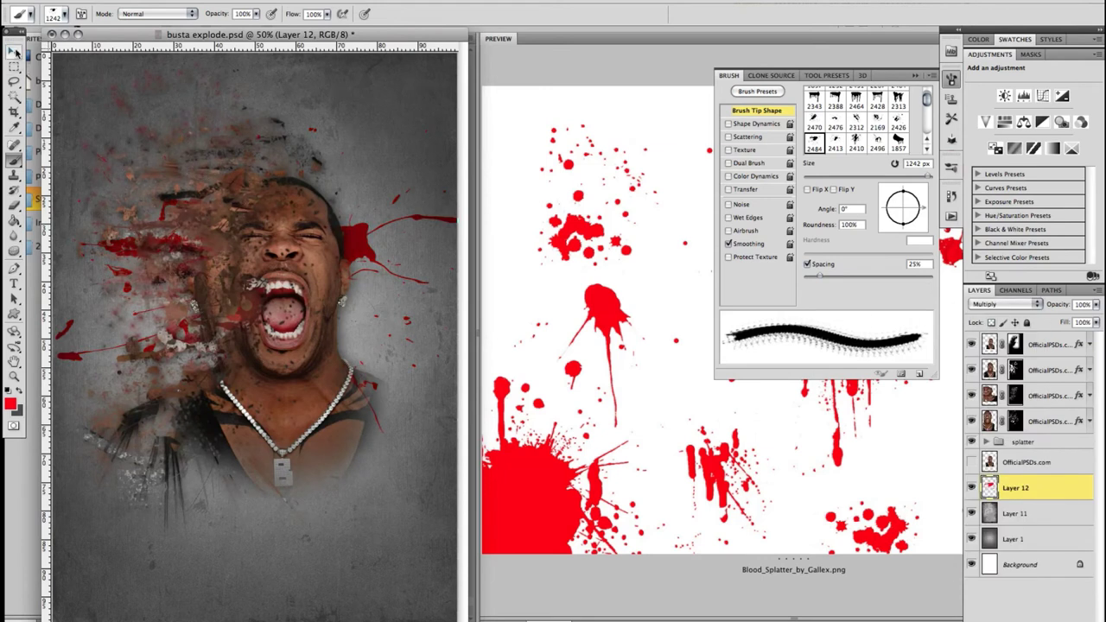
mouse_move(320, 266)
mouse_down()
mouse_move(307, 338)
mouse_move(287, 214)
mouse_move(302, 257)
mouse_up()
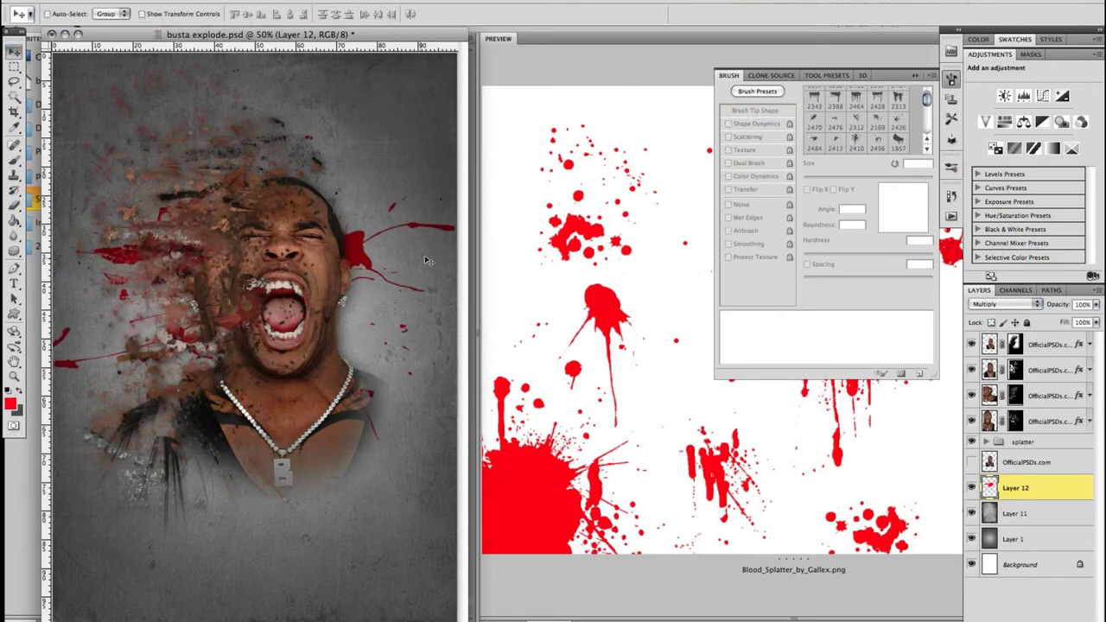
Stamp red drops and drips behind the portrait on another new layer, using the 2410 splatter brush at 1399 px.
click(14, 158)
click(66, 15)
click(79, 405)
key(Return)
key(ctrl+shift+alt+n)
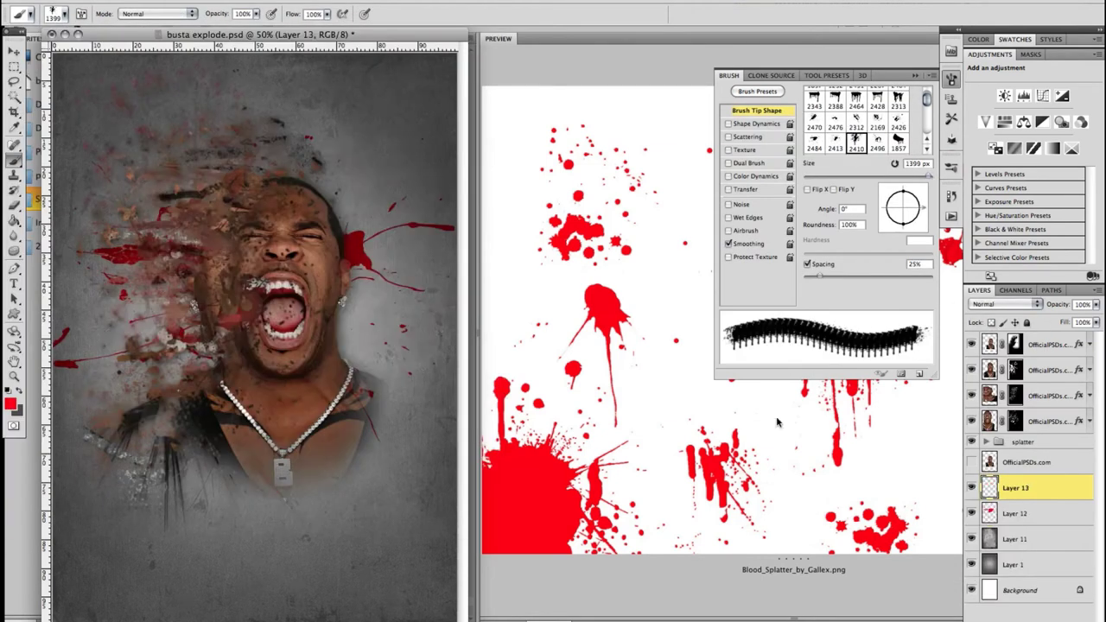
key(v)
Set the second red splatter layer to Multiply and hide the first one.
click(164, 1)
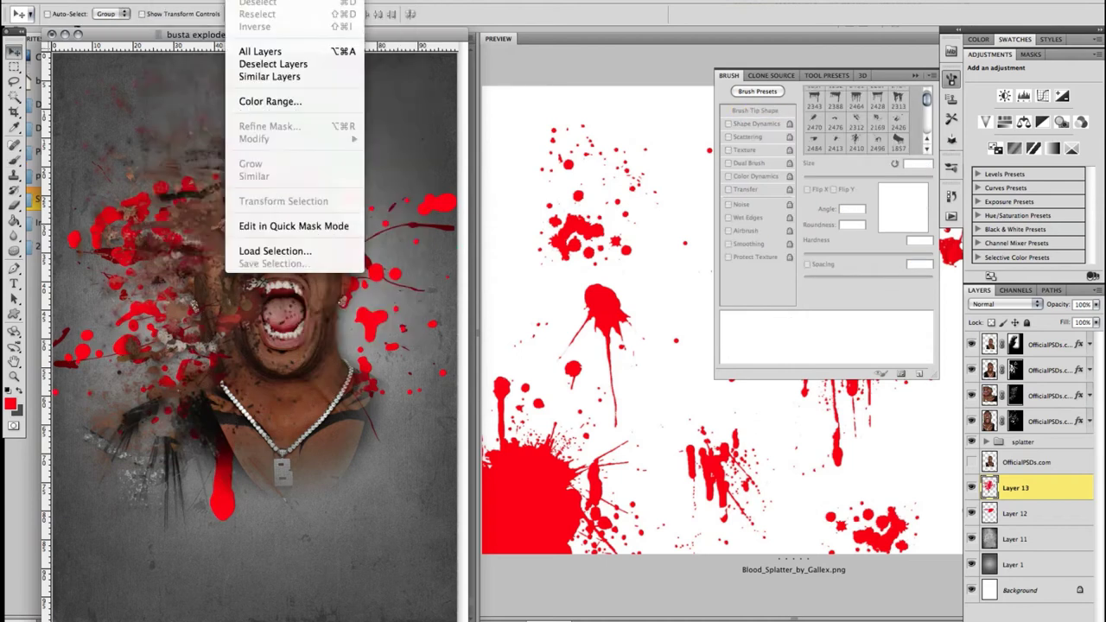
click(1006, 305)
click(994, 342)
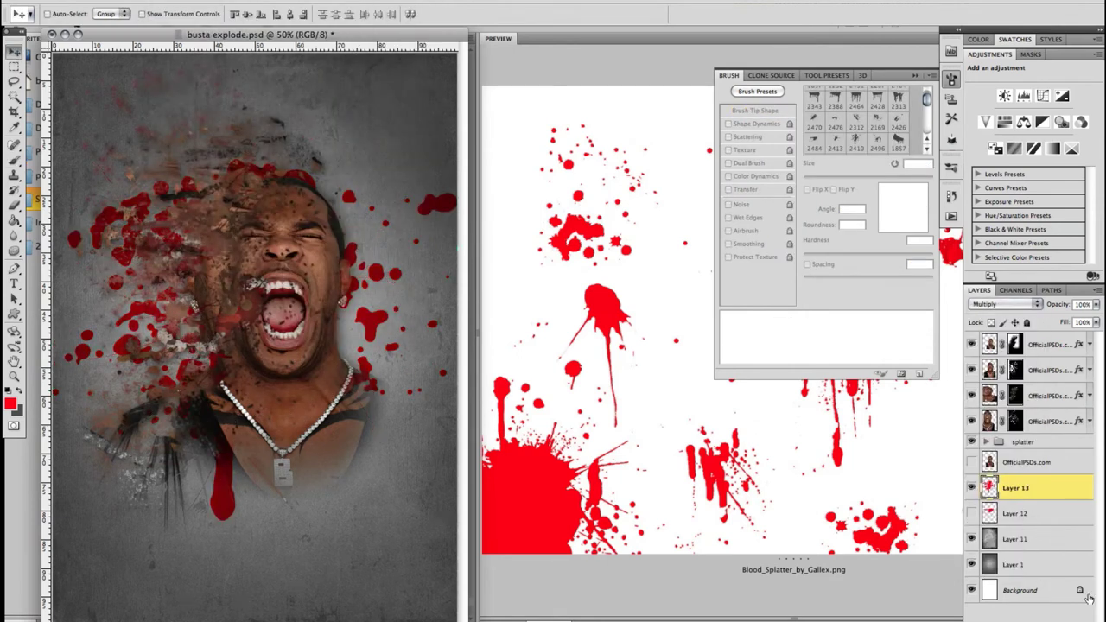
Switch to Bridge and preview Blood_Stock_I_by_poisondropstock.png in the Stock folder.
click(549, 93)
right_click(234, 363)
mouse_move(277, 383)
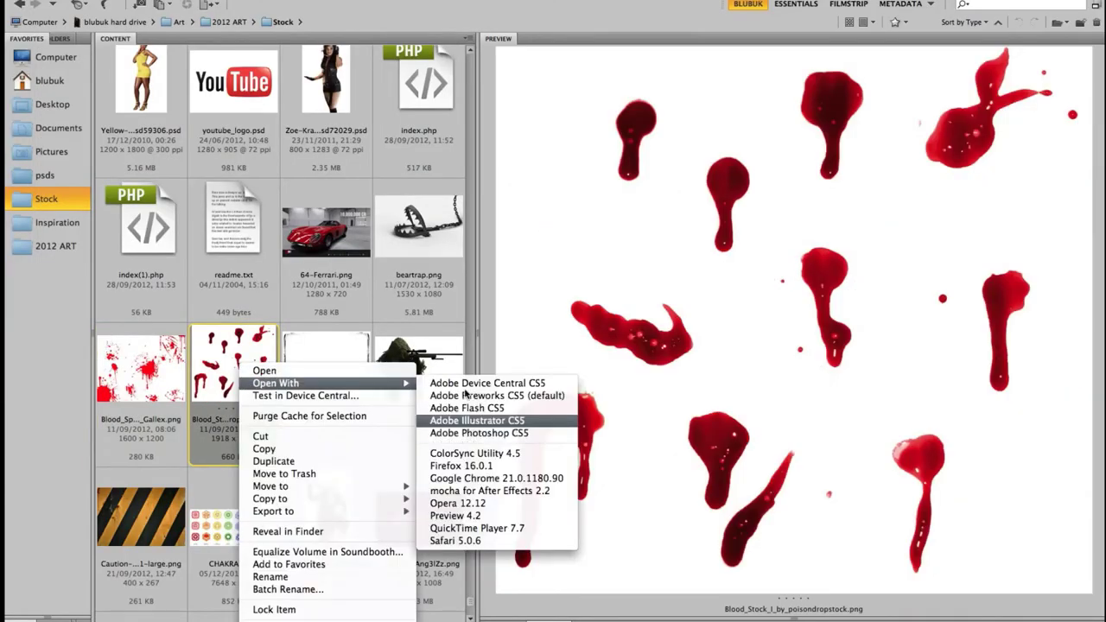
key(Escape)
Browse back through the Stock folder and open A-Thug-with-a-gun-psd62421.psd.
scroll(482, 566, down, 15)
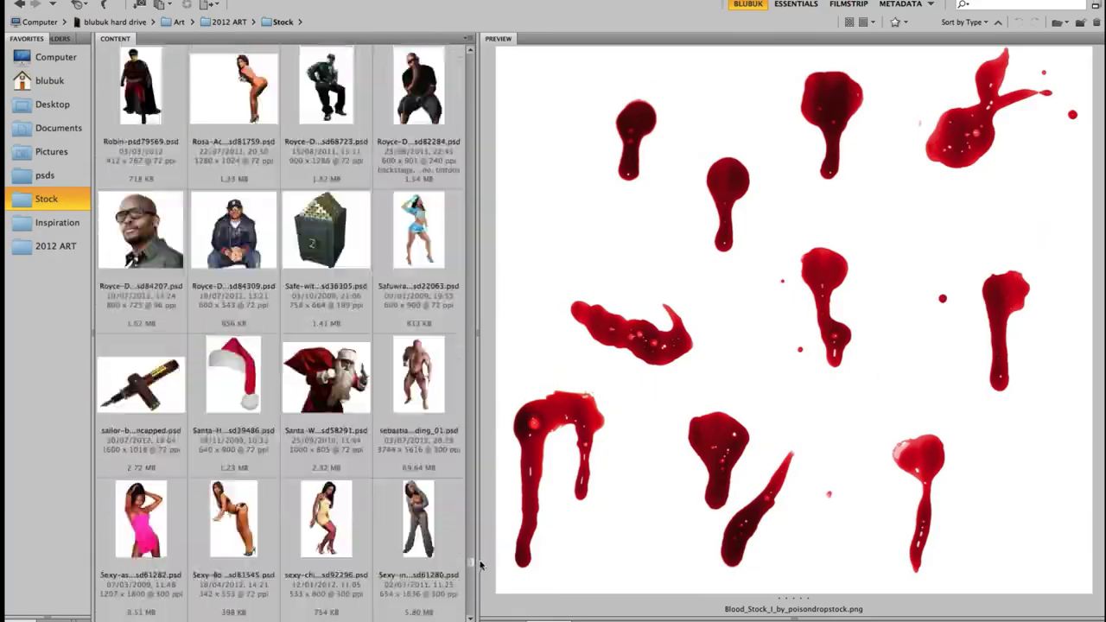
drag(481, 565, 514, 383)
right_click(232, 449)
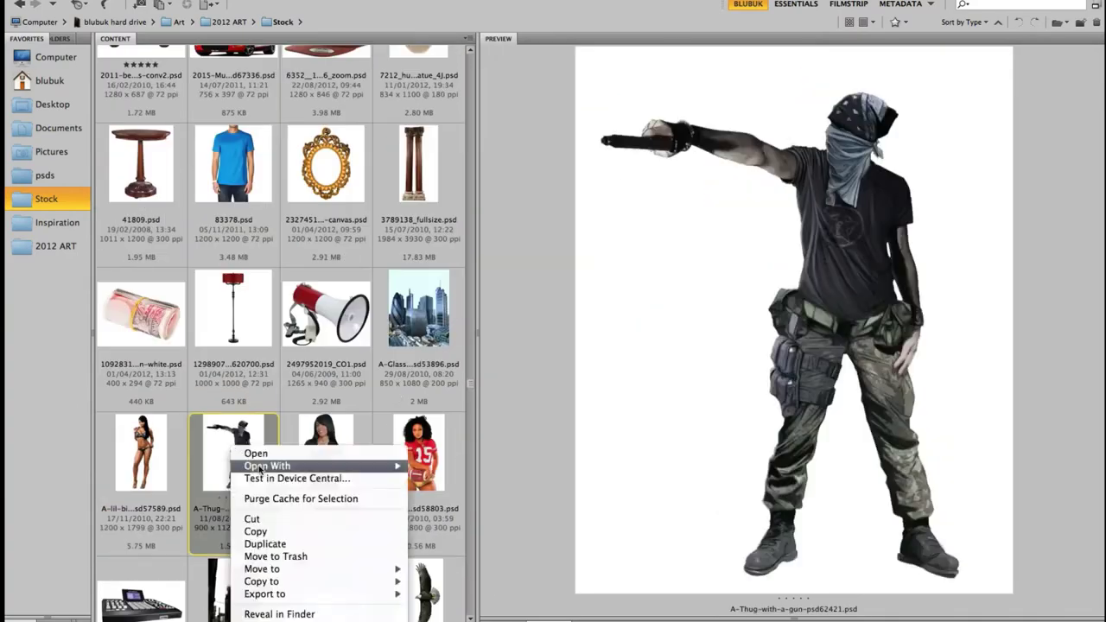
click(256, 454)
click(561, 173)
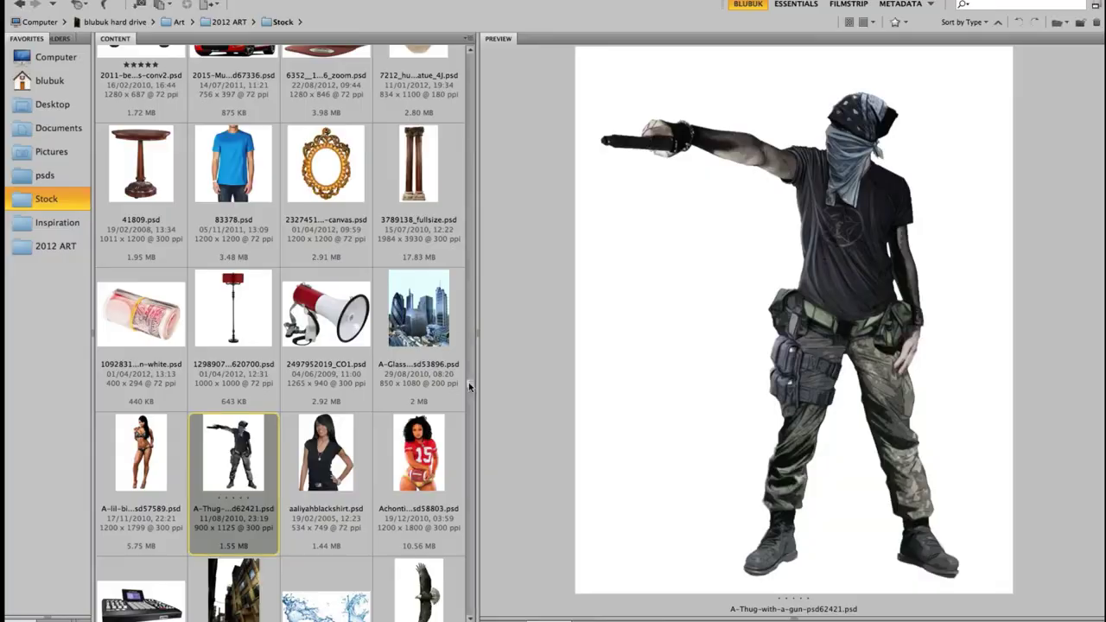
Open the dripping blood handprint 200_by_Blood__Stock.psd in Photoshop and place it sideways behind the head, above the grunge texture.
scroll(468, 382, up, 10)
click(415, 393)
right_click(432, 364)
mouse_move(519, 380)
click(623, 430)
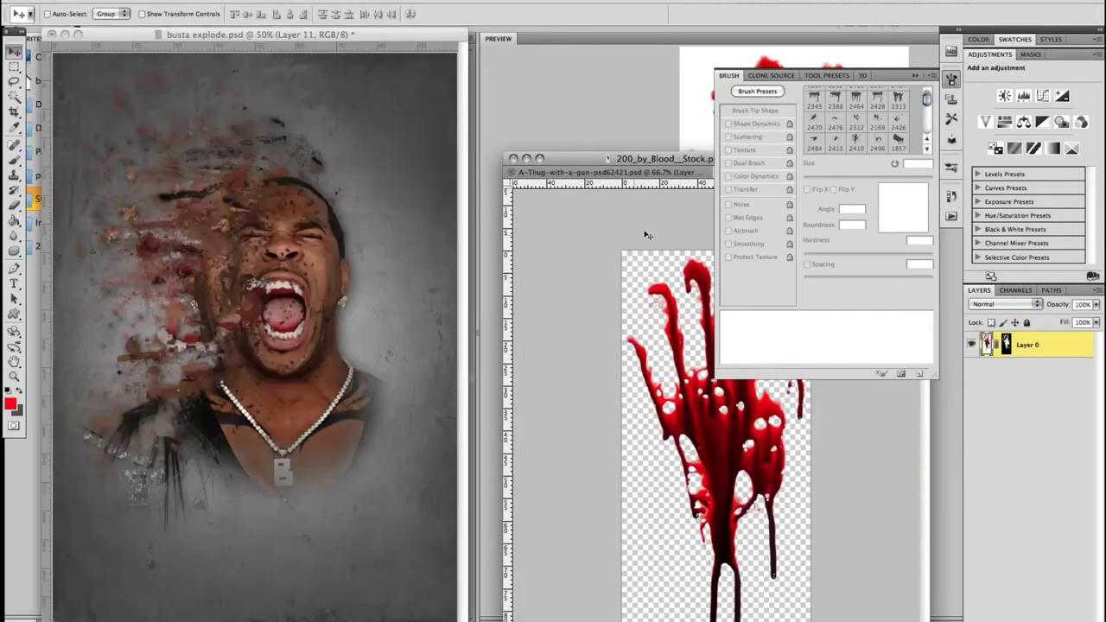
drag(393, 327, 277, 227)
click(321, 415)
Mask out the blood fingers on the intact side of the head with a hard round 422 px brush in black.
click(14, 159)
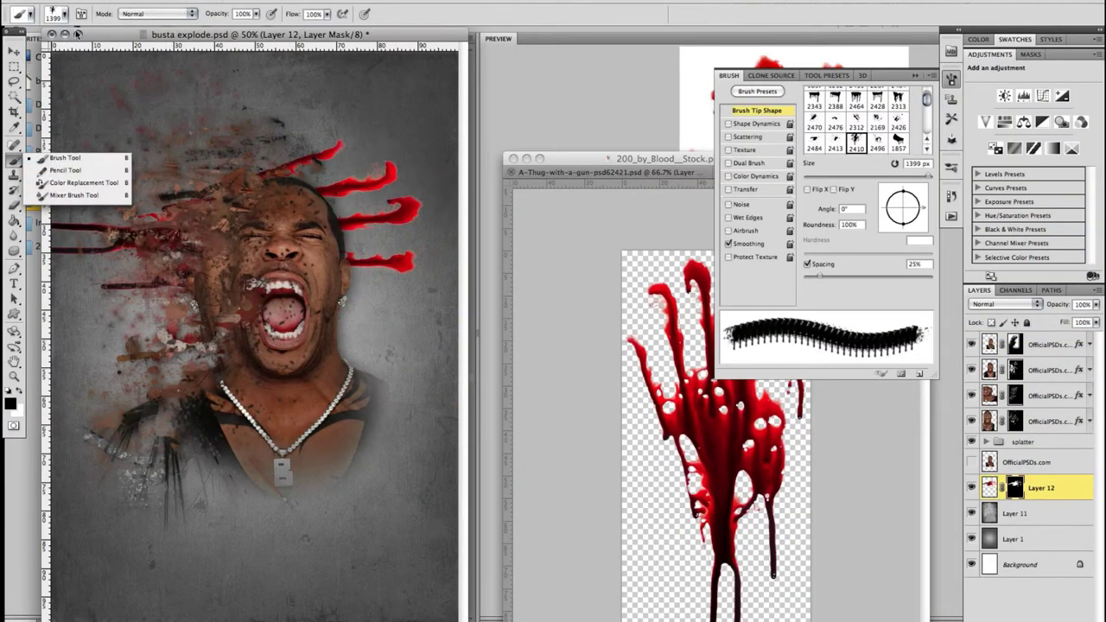
click(57, 14)
drag(143, 49, 128, 49)
click(1010, 476)
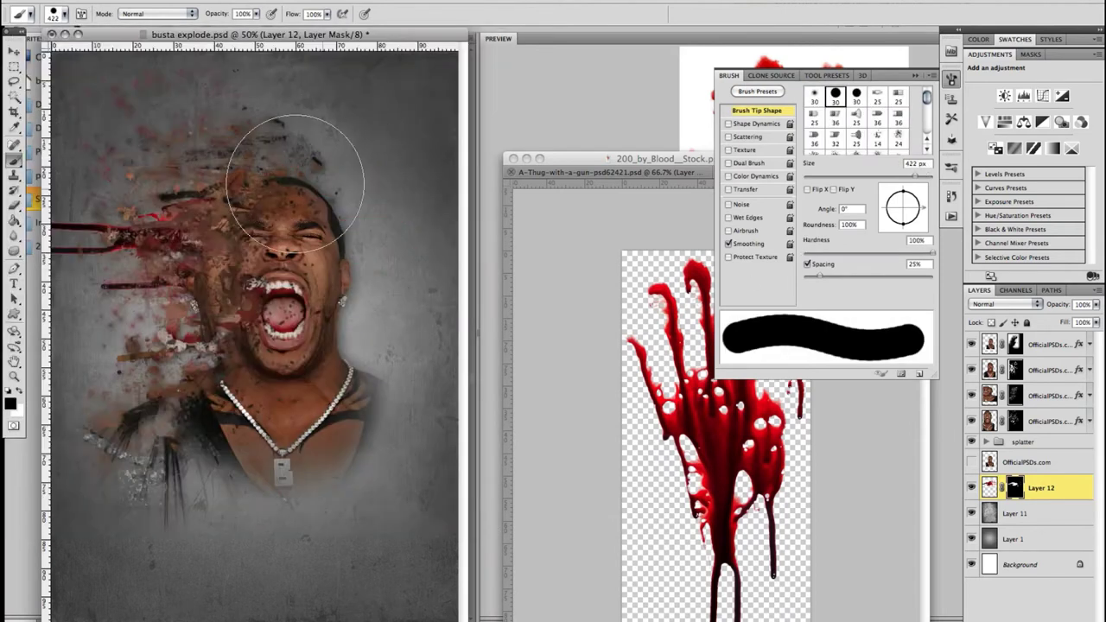
Reposition the blood streaks beside the forehead and mask out the excess streaks on Layer 12.
key(v)
drag(294, 184, 232, 230)
key(b)
drag(420, 260, 363, 259)
key(v)
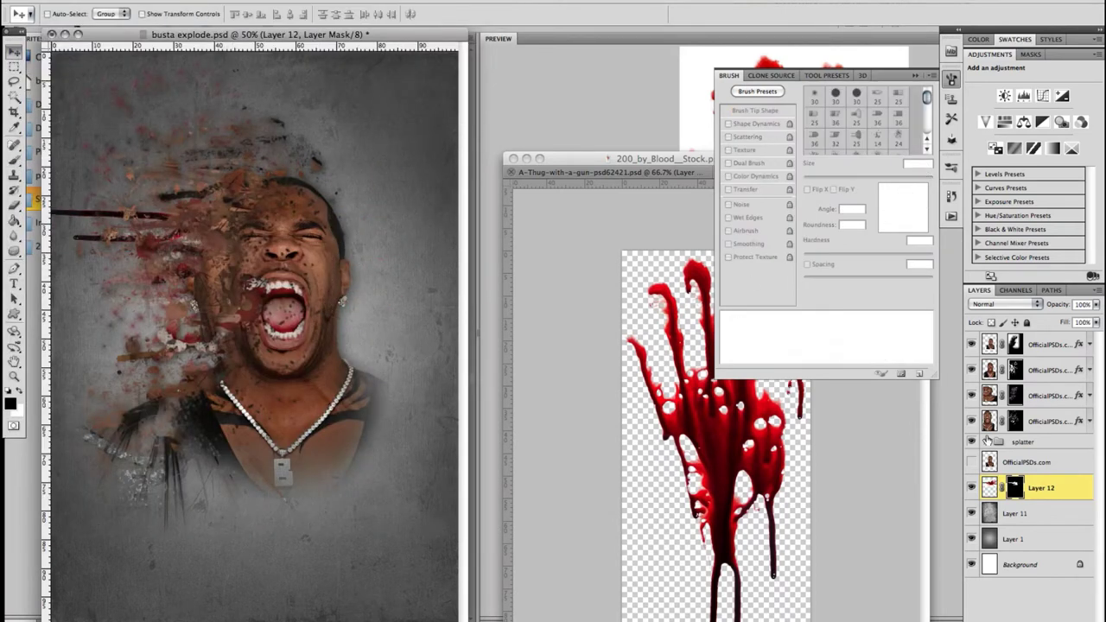
Duplicate the blood streak layer and transform the copy into smaller streaks just above the first ones.
right_click(1042, 489)
click(977, 371)
key(Return)
click(296, 454)
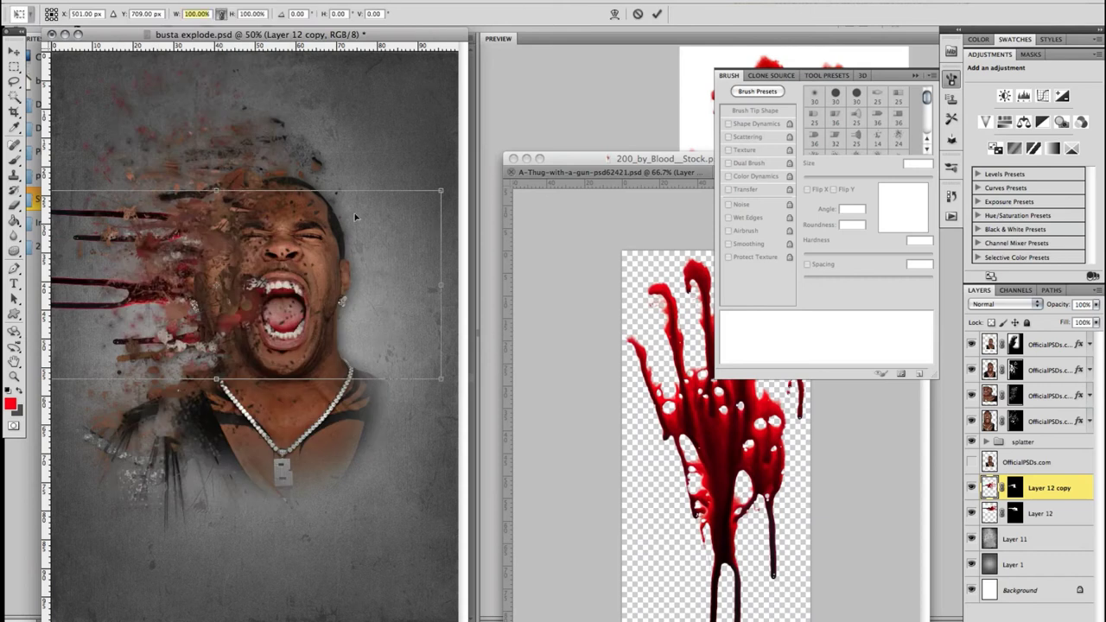
key(Return)
Duplicate the small blood streaks and move the new copy down to mouth level on the dispersing side.
right_click(1042, 489)
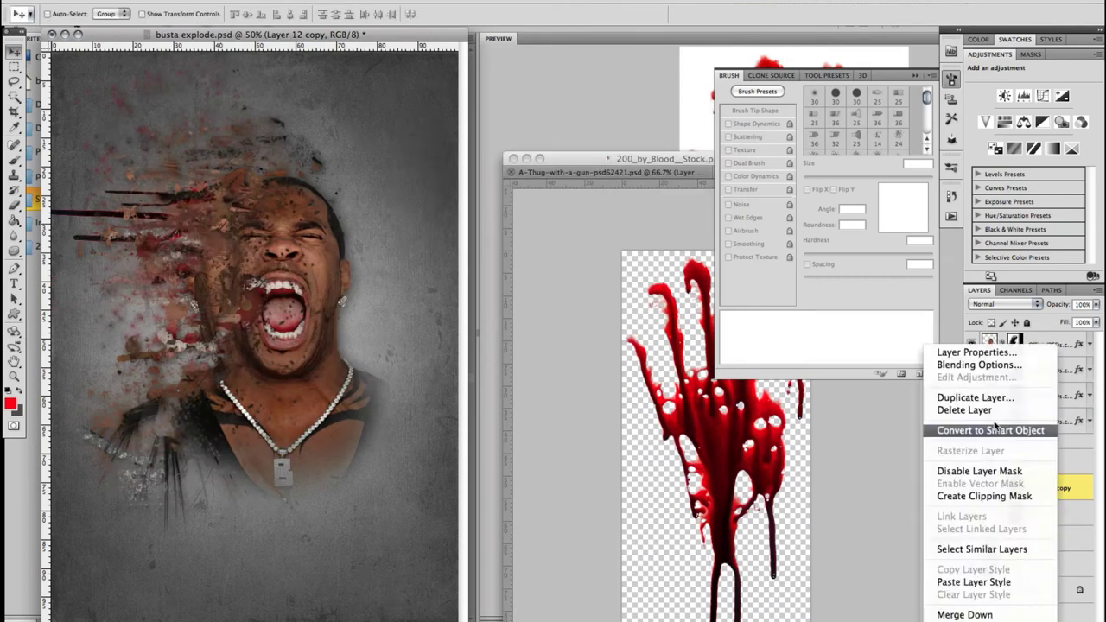
click(1007, 452)
key(Return)
drag(186, 204, 182, 287)
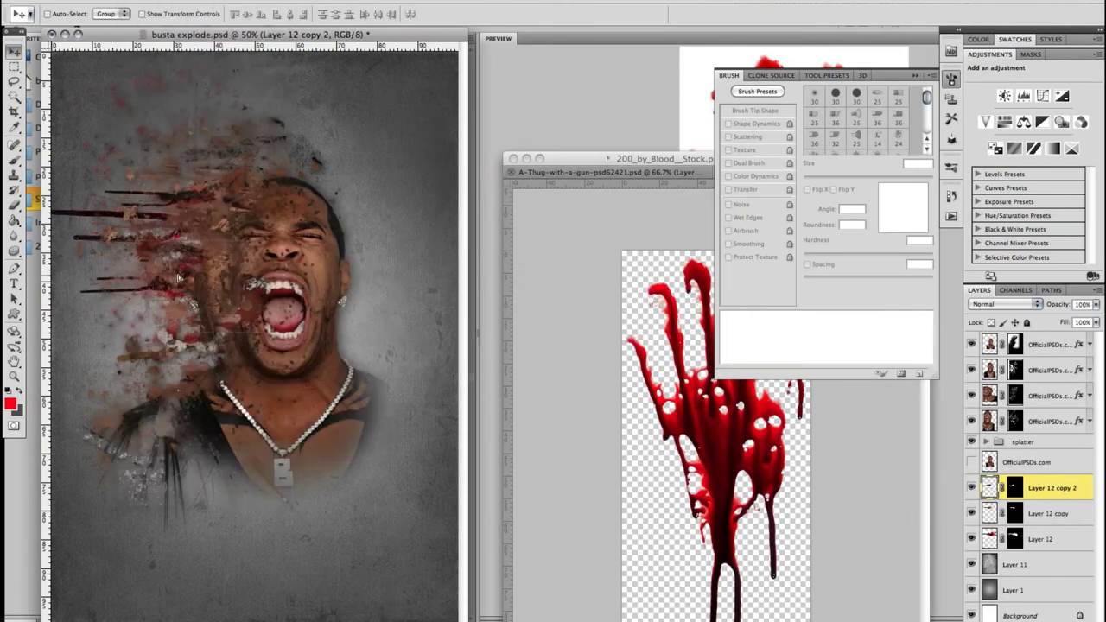
Try to bring the outstretched gun arm from the thug cutout into the portrait, and close the stock image.
drag(562, 172, 424, 166)
key(m)
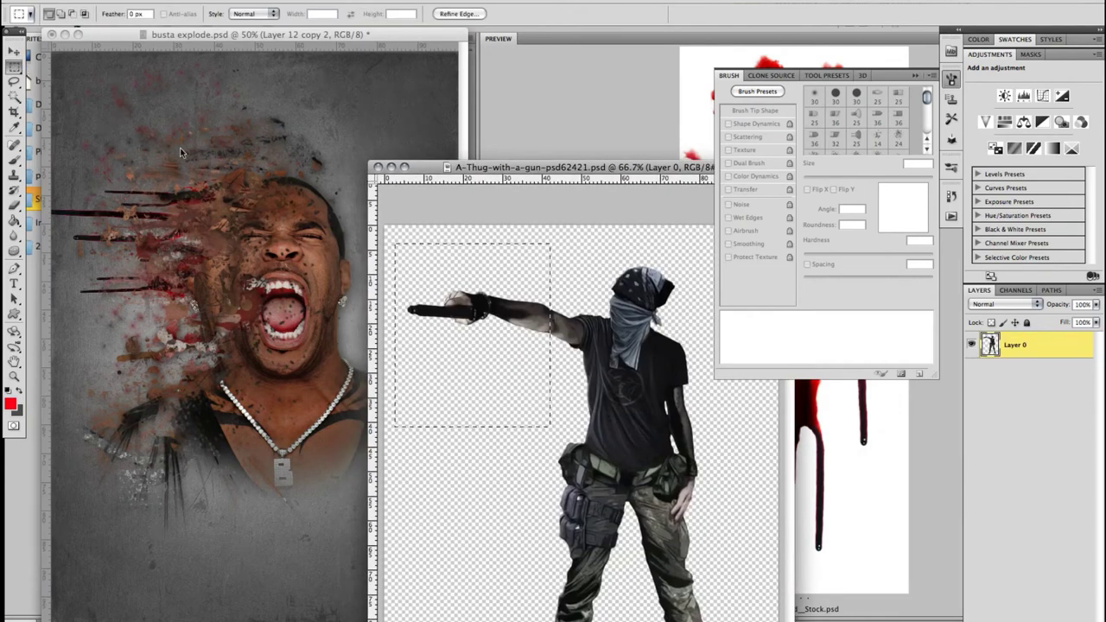
key(v)
drag(519, 167, 659, 155)
drag(587, 298, 402, 257)
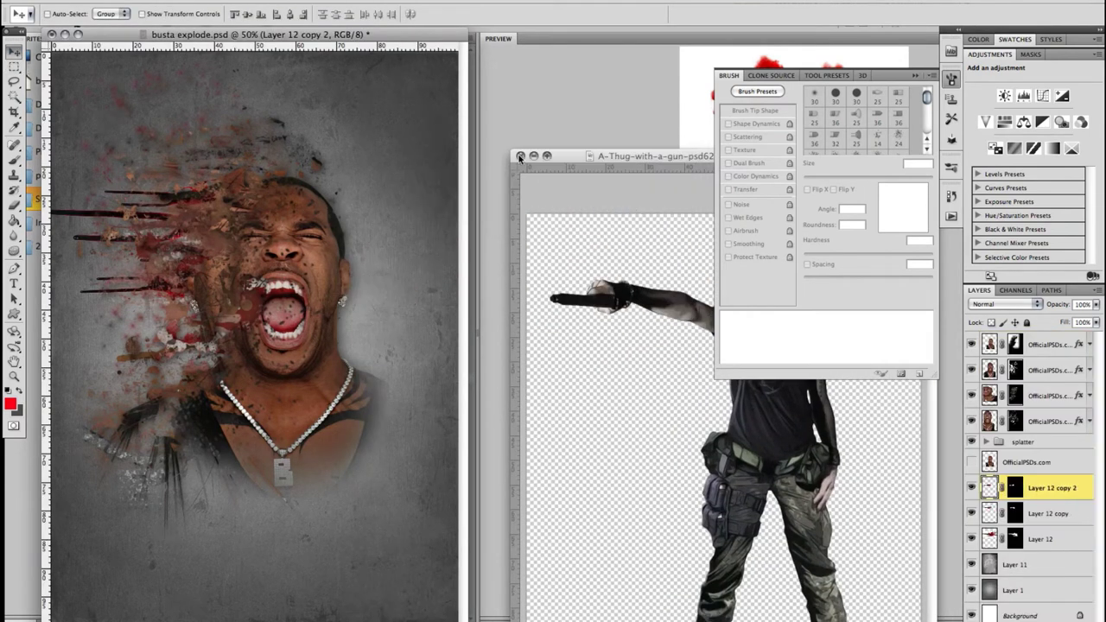
key(super+w)
Delete the hidden portrait layer and shift all portrait, splatter and blood layers slightly right and down.
key(Delete)
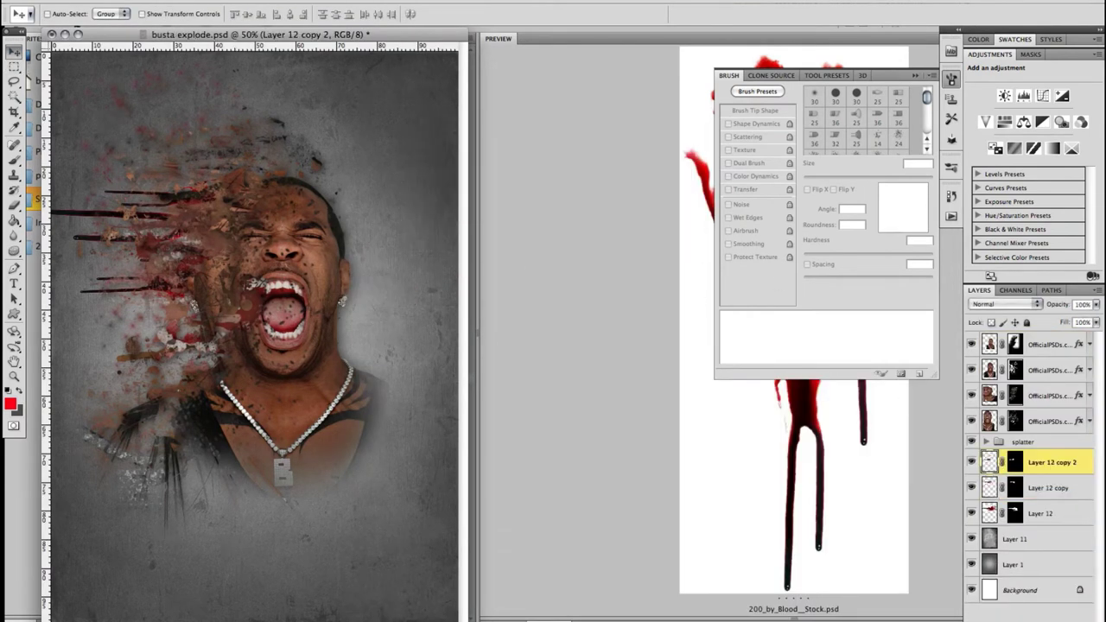
shift+click(1055, 519)
drag(285, 329, 301, 349)
click(389, 2)
click(407, 89)
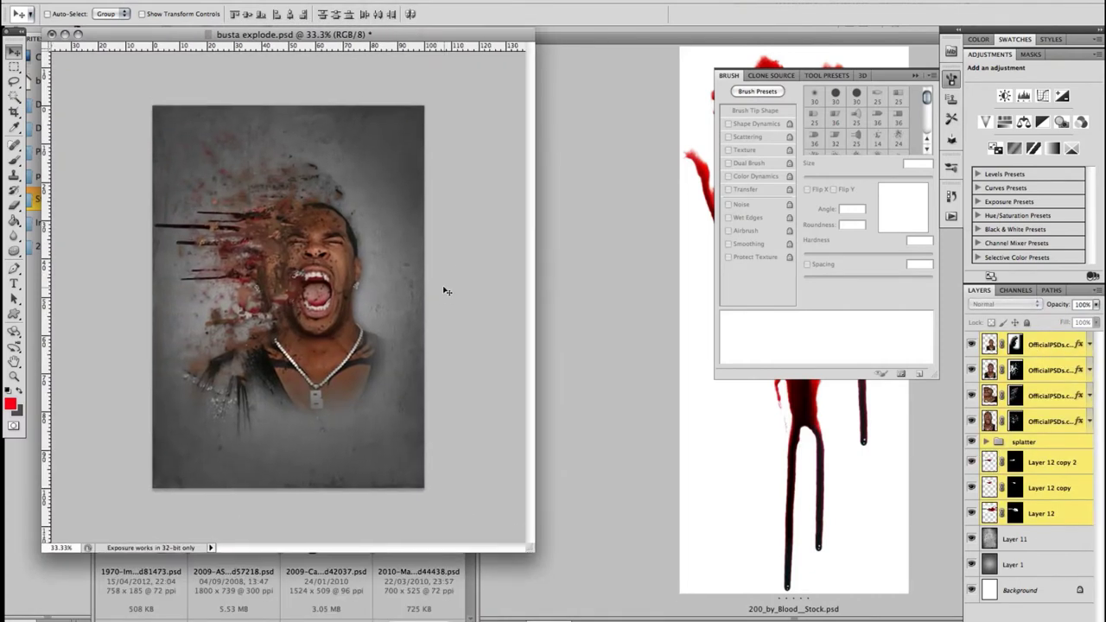
key(super+0)
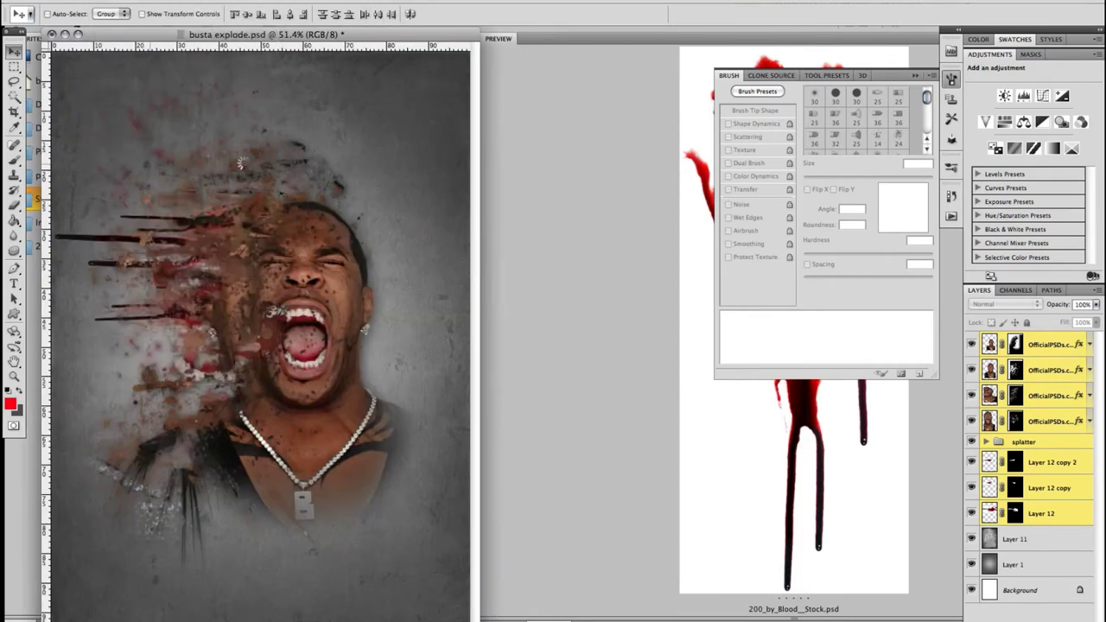
Save a JPEG version of the composition as busta explode.jpg in the Busta explode folder.
click(124, 175)
click(593, 452)
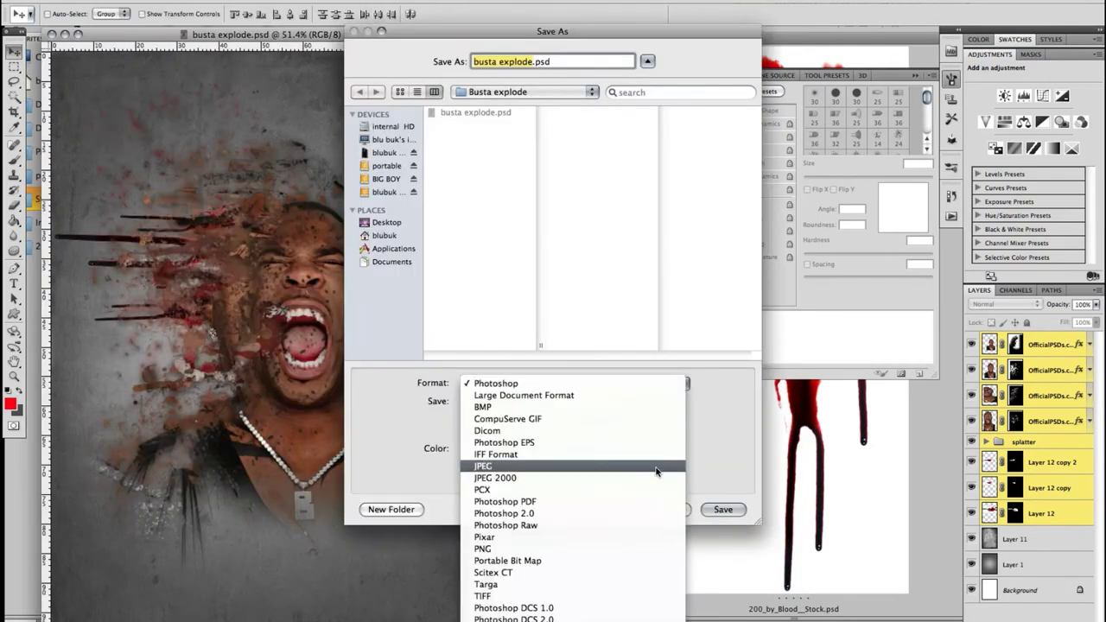
click(654, 465)
click(724, 507)
click(630, 222)
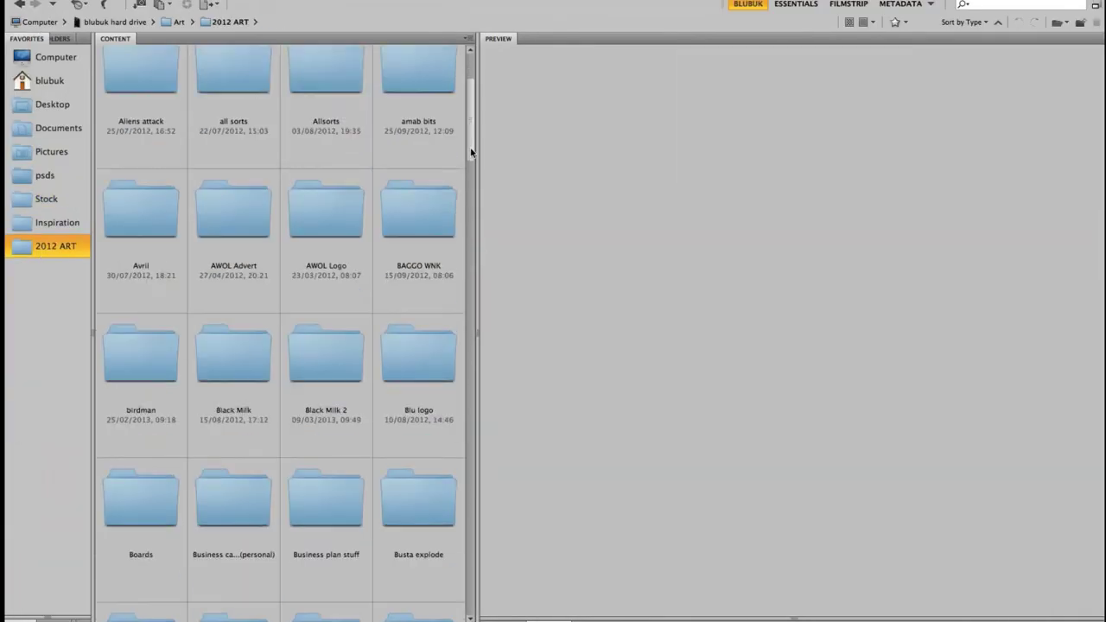
Switch to Bridge, go to the Busta explode folder in 2012 ART and open busta explode.jpg in Photoshop.
scroll(470, 175, down, 2)
double_click(440, 297)
click(149, 107)
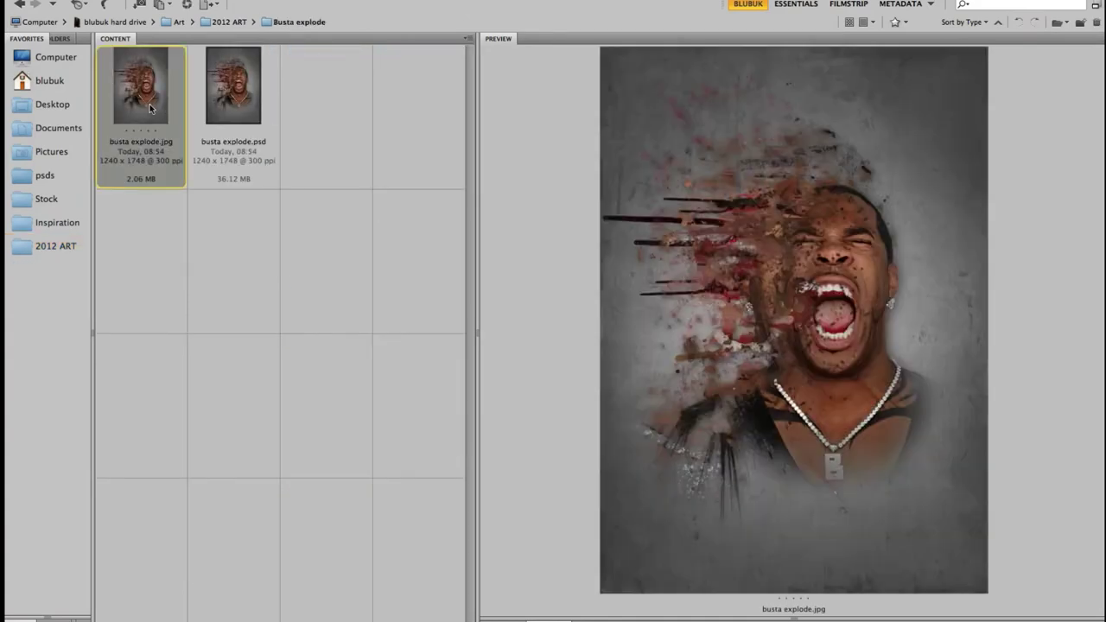
right_click(150, 104)
mouse_move(177, 111)
click(380, 146)
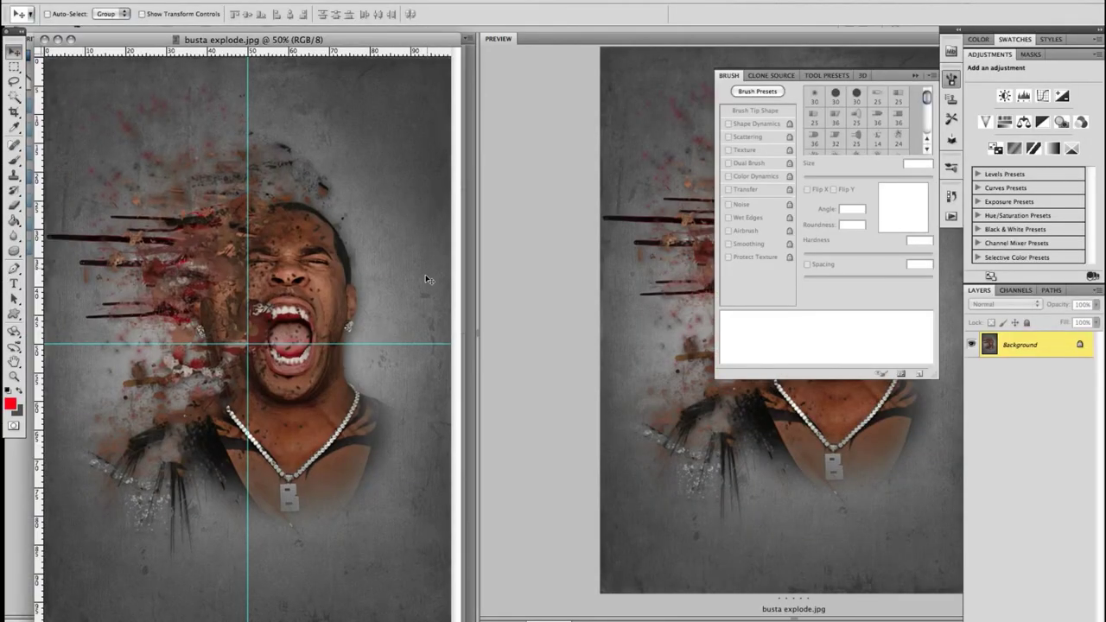
Darken the flattened image with an Exposure adjustment using the Minus 1.0 preset.
click(172, 1)
mouse_move(329, 20)
click(365, 47)
click(519, 240)
click(481, 262)
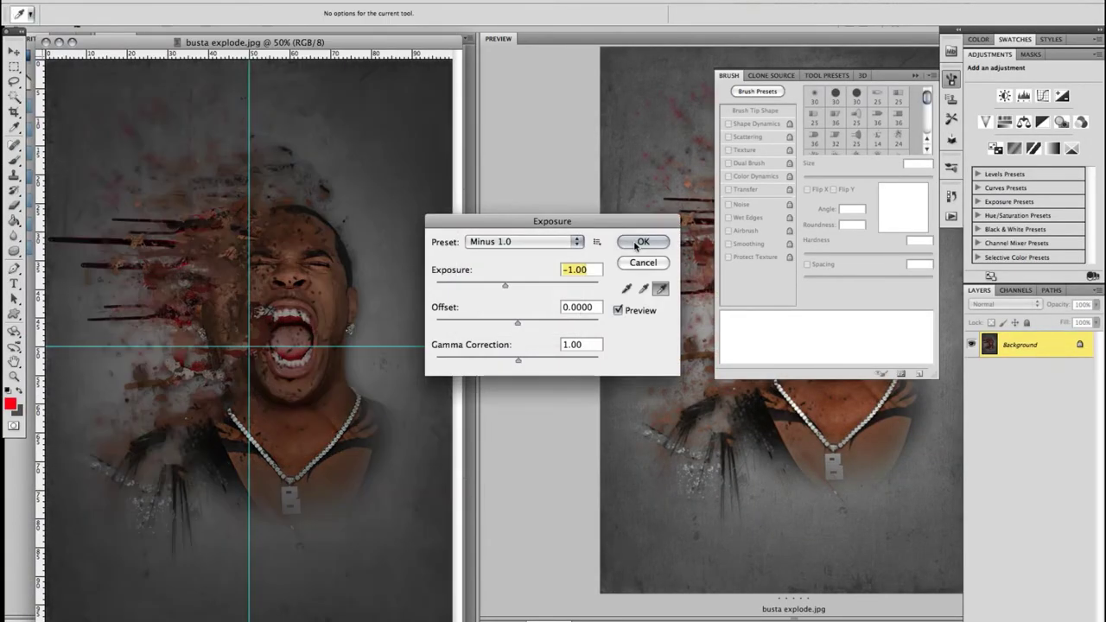
click(644, 239)
Create a folder named hdri and save the darkened image in it as busta explode -1.jpg.
text(h)
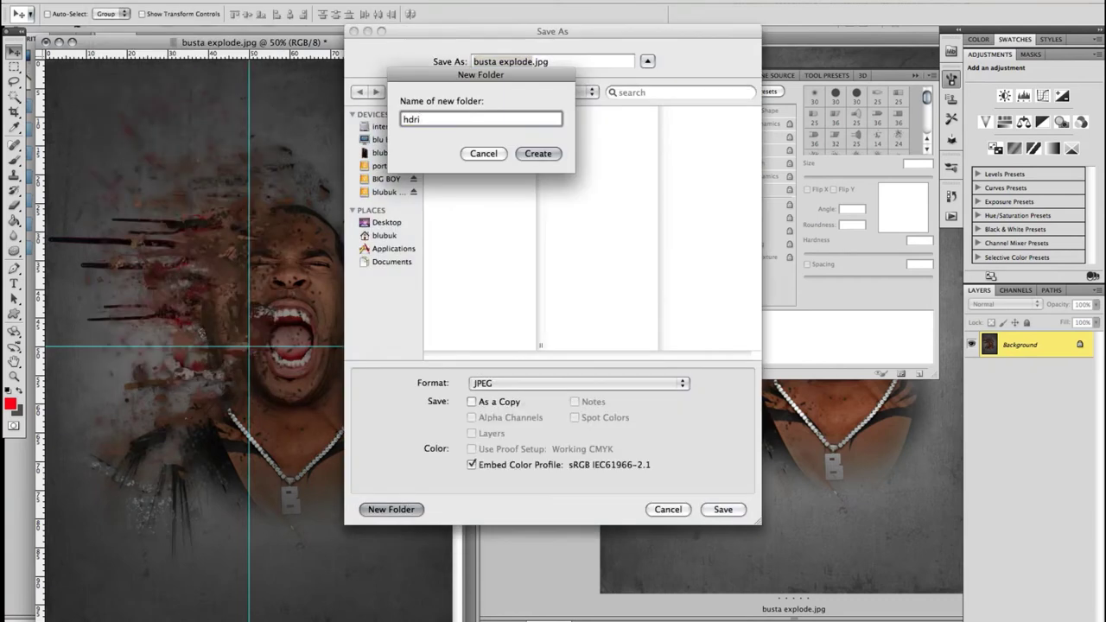
text(dri)
key(Return)
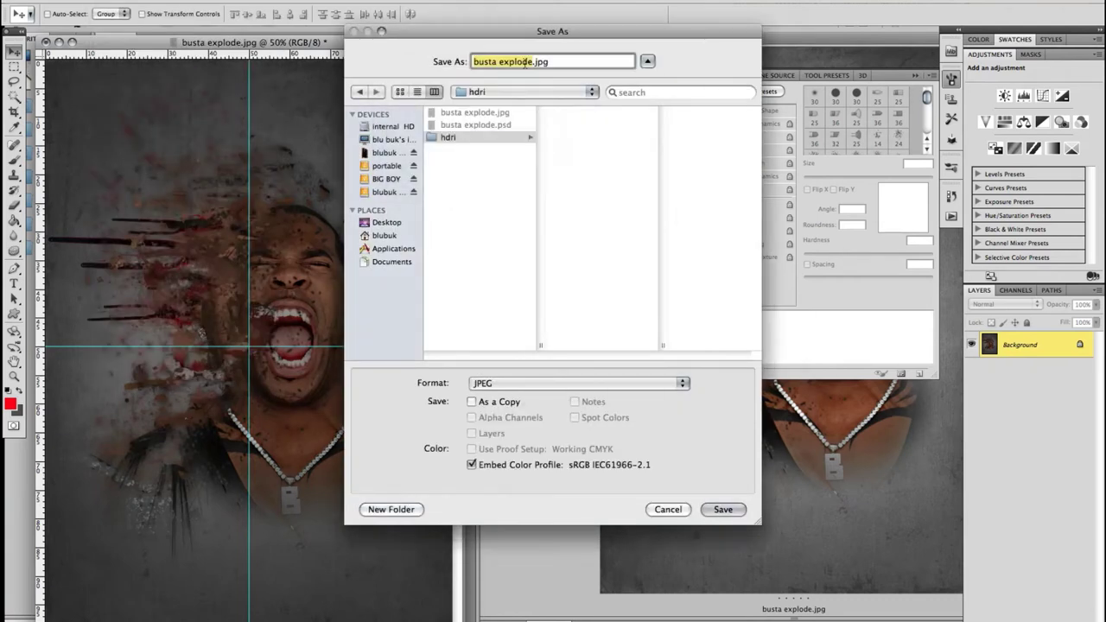
click(704, 507)
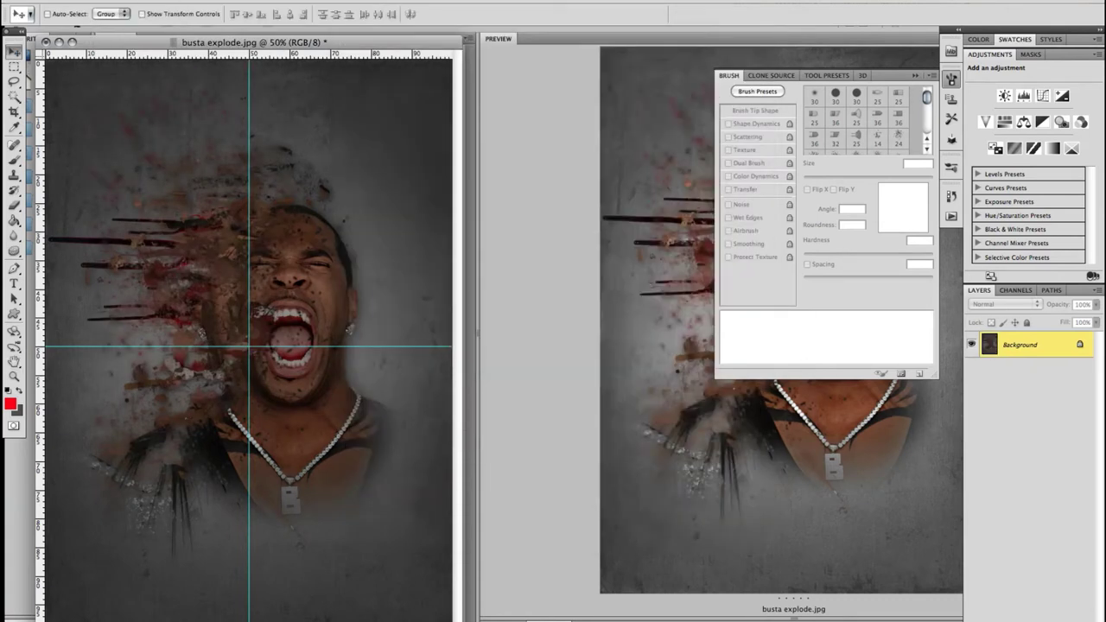
Darken the image further with Exposure and save it as busta explode -2.jpg at maximum quality 12.
click(160, 3)
mouse_move(248, 17)
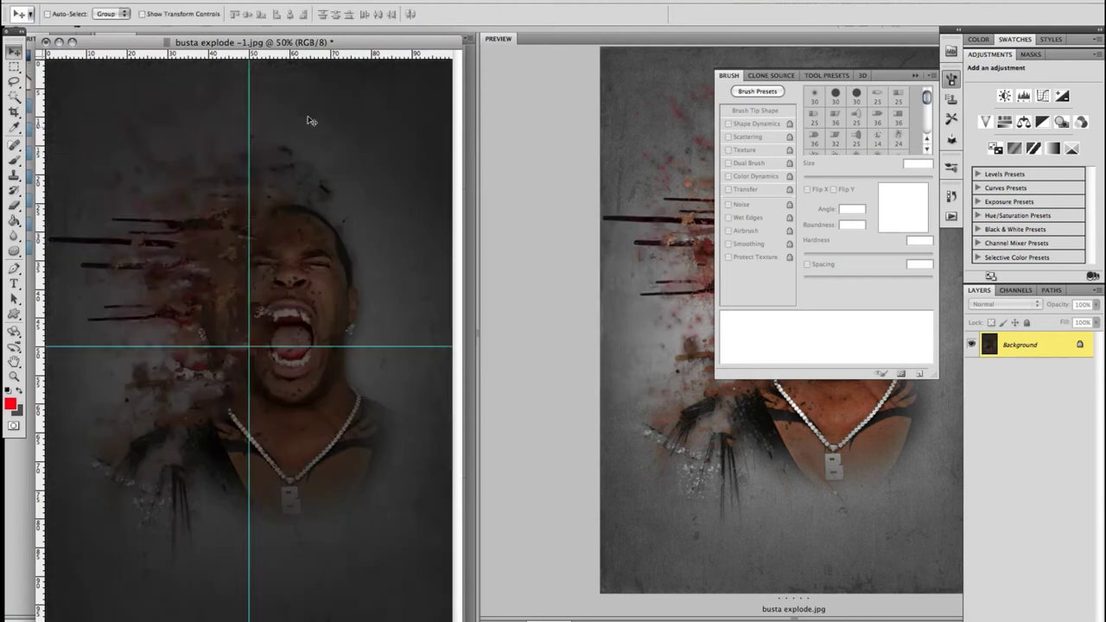
key(super+shift+s)
key(Return)
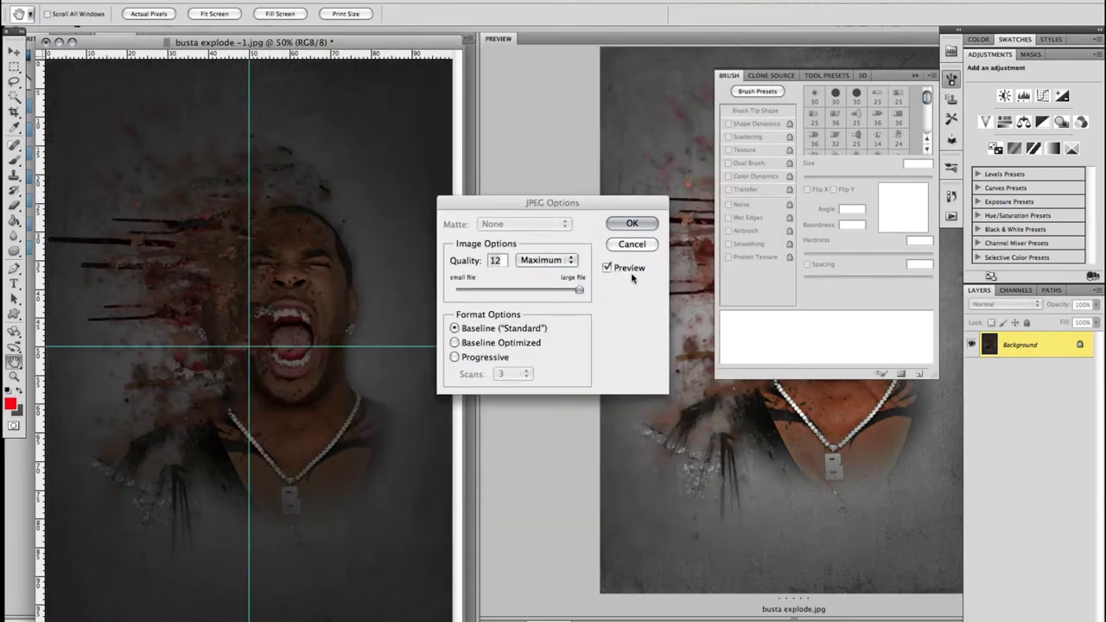
key(Return)
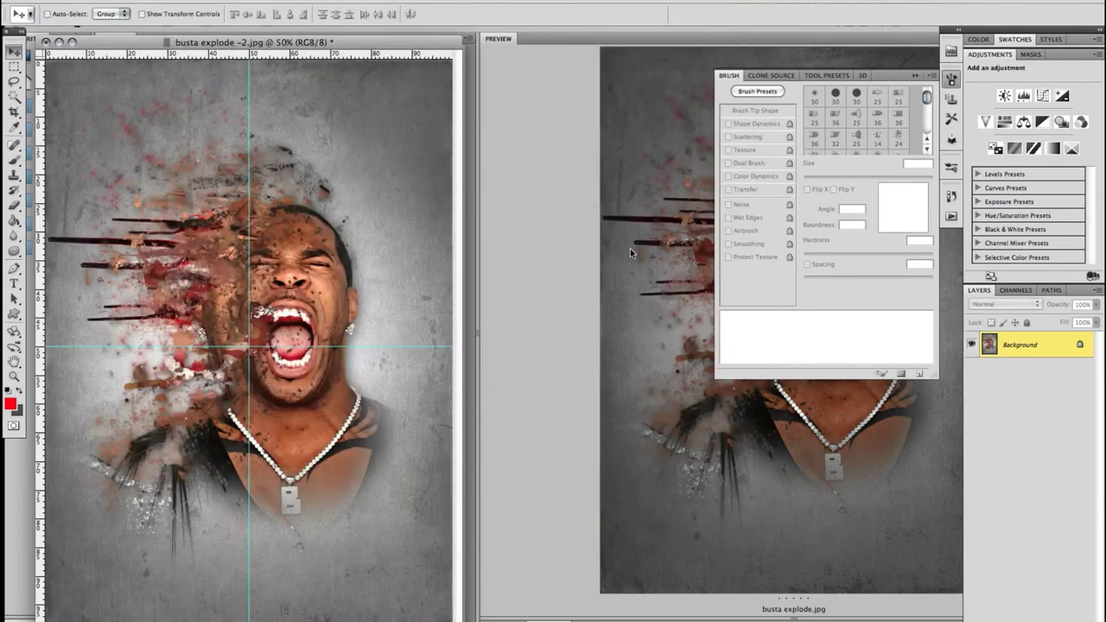
Save the brightened version as busta explode +1.jpg in the hdri folder at maximum quality 12.
key(super+shift+s)
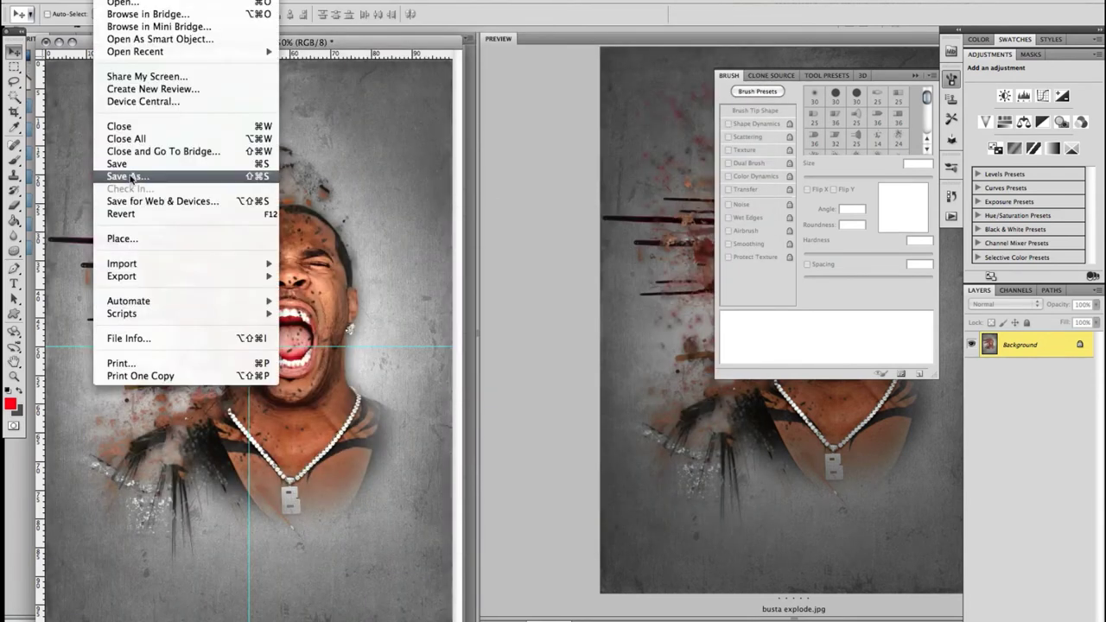
click(538, 61)
click(723, 509)
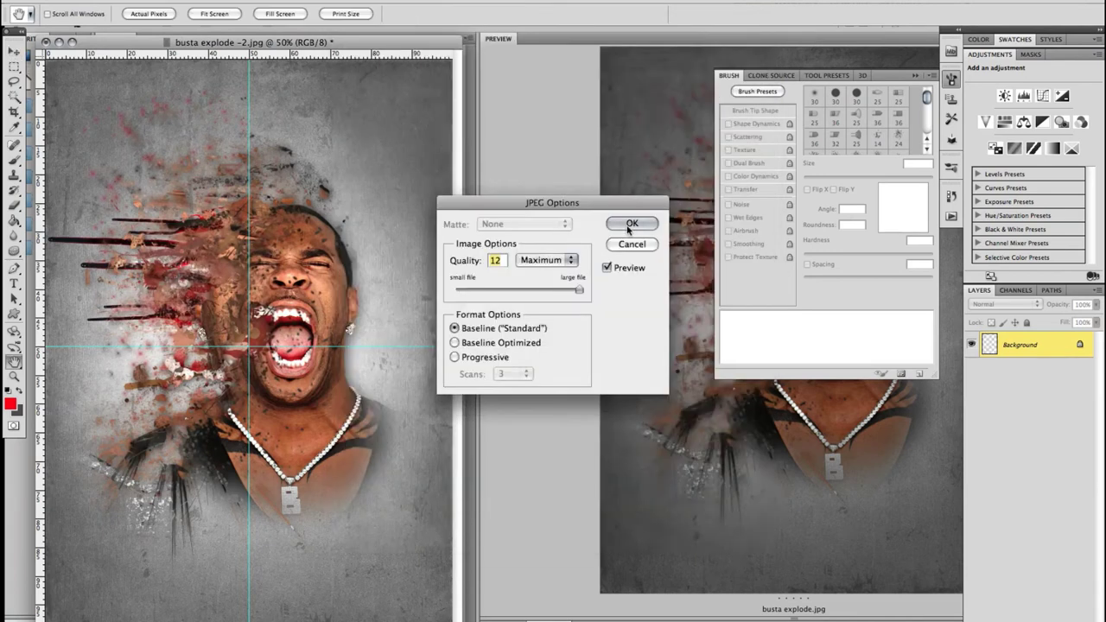
click(637, 222)
Brighten the image further with Exposure and save it as busta explode +2.jpg in the hdri folder.
click(317, 49)
click(642, 242)
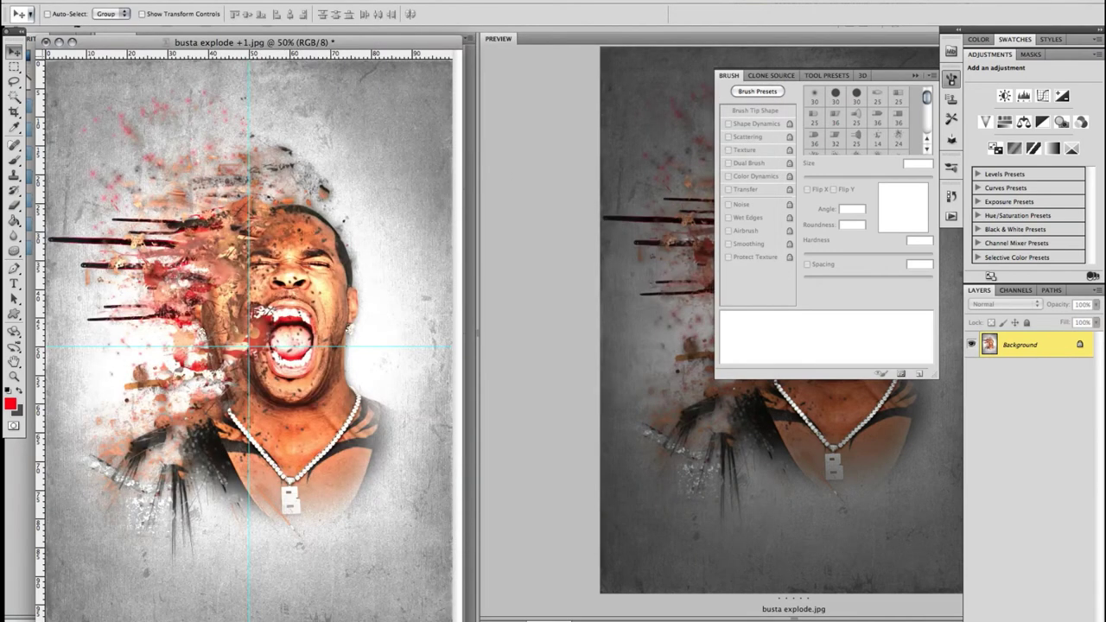
key(super+shift+s)
key(Escape)
click(628, 233)
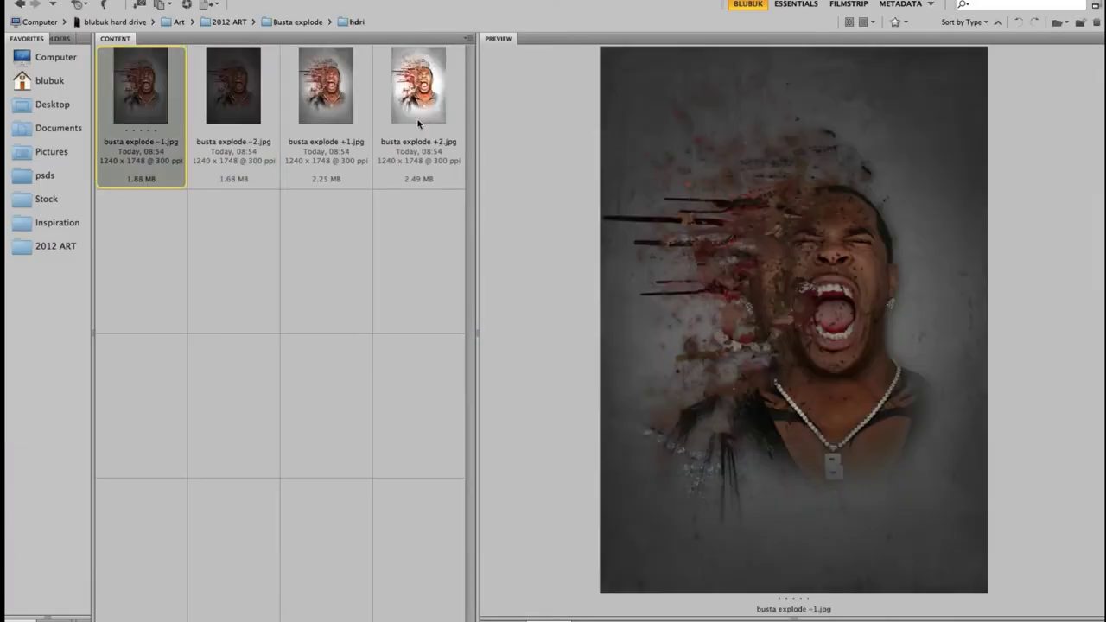
Open the exposure versions from the hdri folder and merge all five images with Merge to HDR Pro, accepting manual EV settings.
shift+click(336, 115)
right_click(337, 115)
click(365, 99)
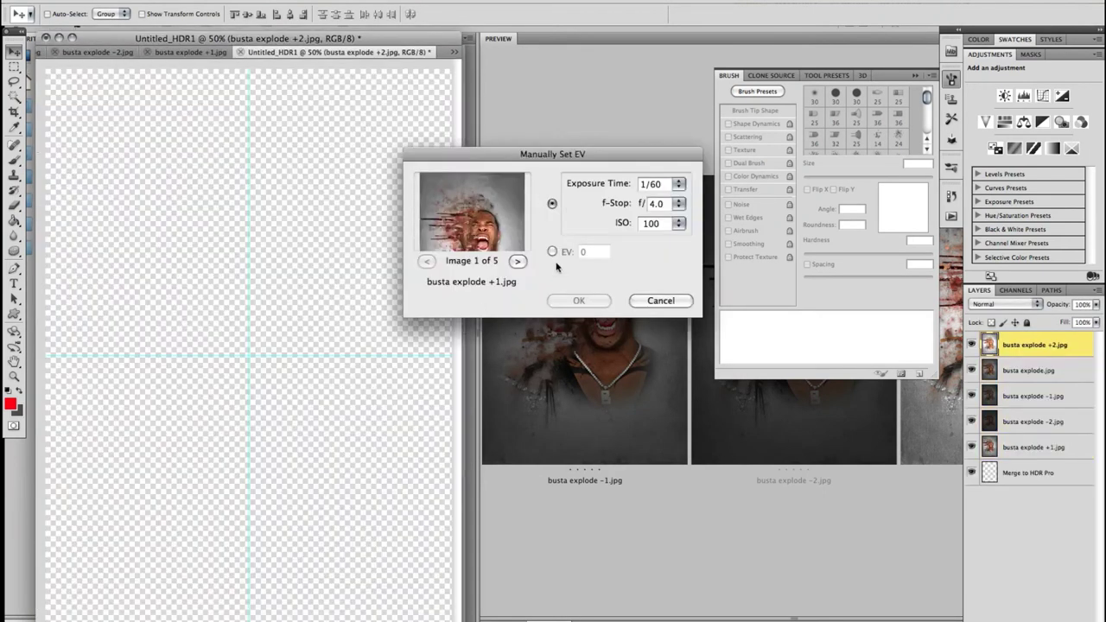
click(430, 258)
click(431, 258)
click(577, 303)
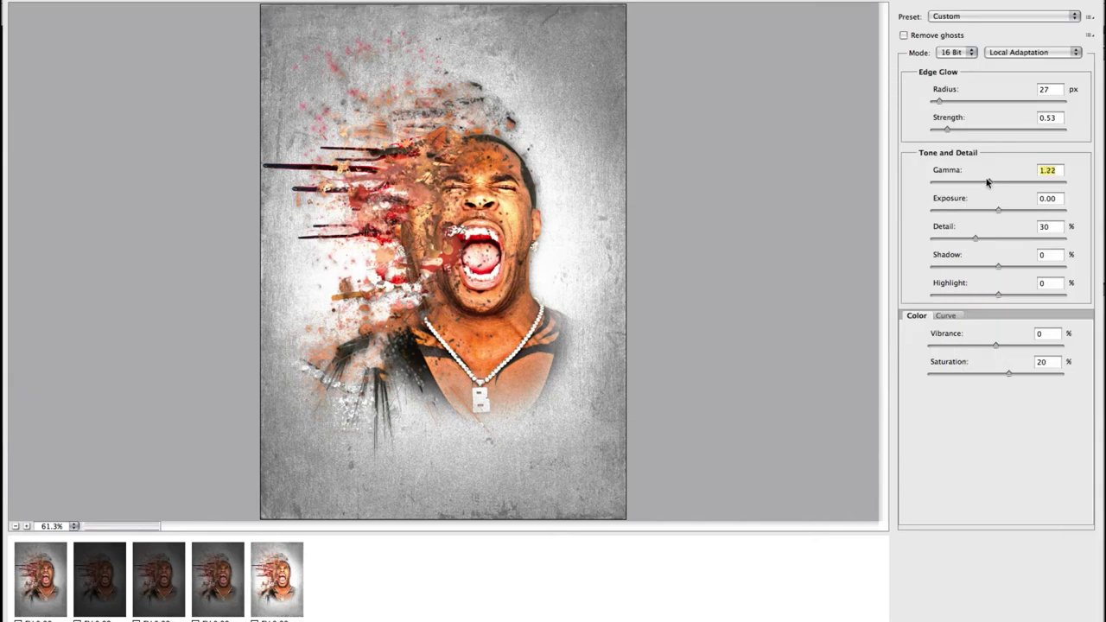
Set the HDR merge's gamma to 0.96 and its detail to 274%.
drag(988, 181, 1006, 184)
key(Tab)
key(Tab)
text(300)
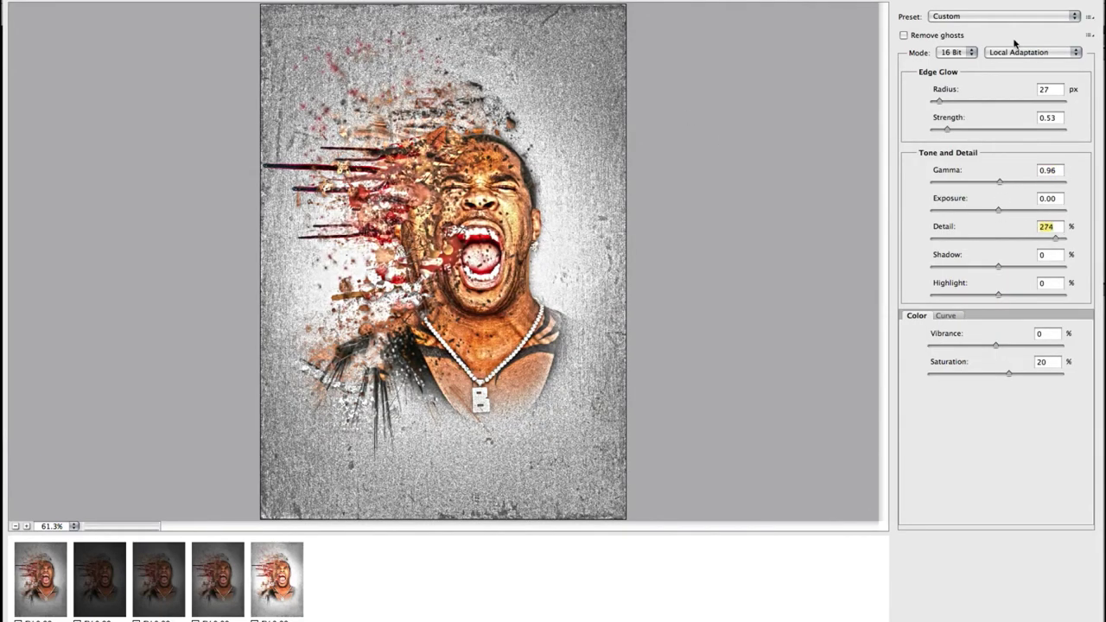
Bend the HDR tone curve slightly downward to deepen the tones and complete the merge.
click(946, 316)
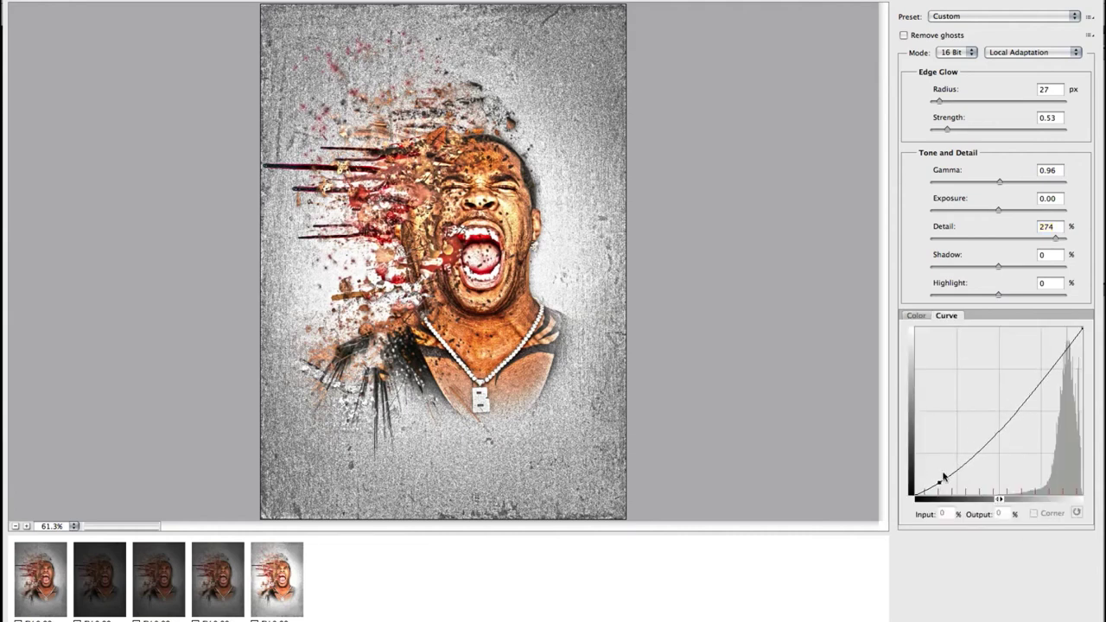
click(999, 423)
key(Return)
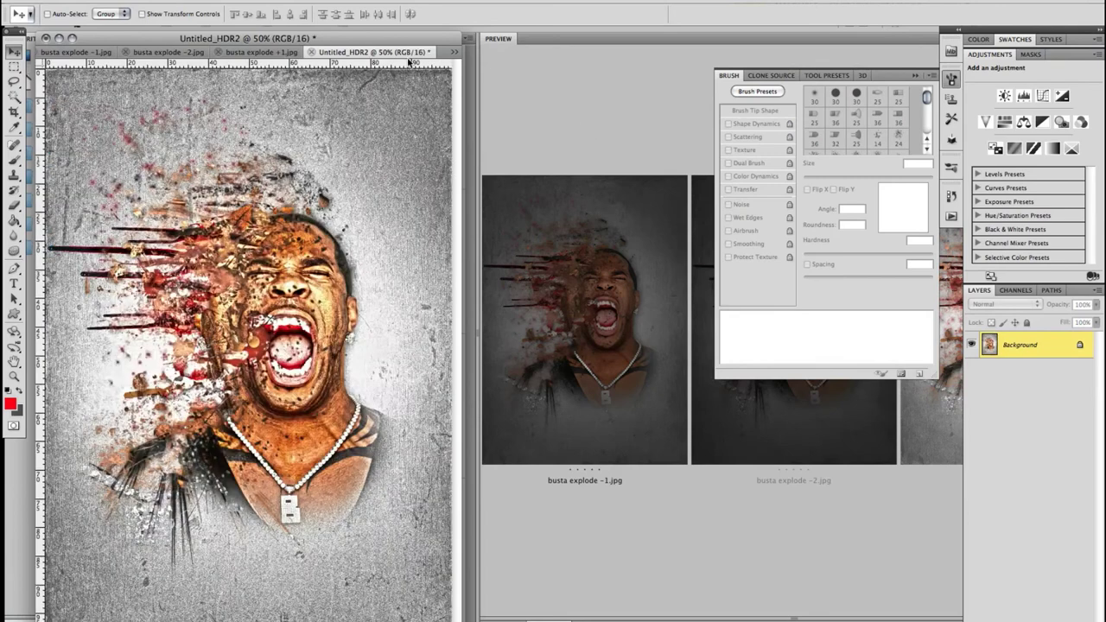
Apply a Shadows/Highlights adjustment to the merged HDR image, adjusting the shadows amount.
click(173, 2)
mouse_move(192, 14)
click(346, 239)
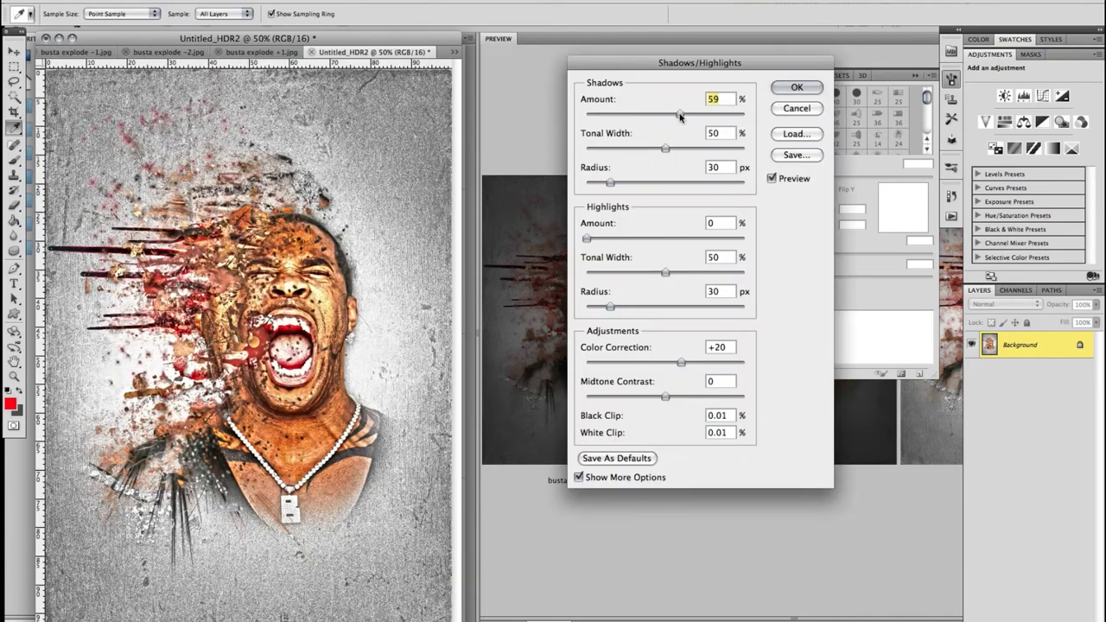
drag(619, 115, 640, 115)
key(Return)
Save the merged image as busta explode HDR2.psd in the hdri folder and convert it to 8 bits per channel.
key(v)
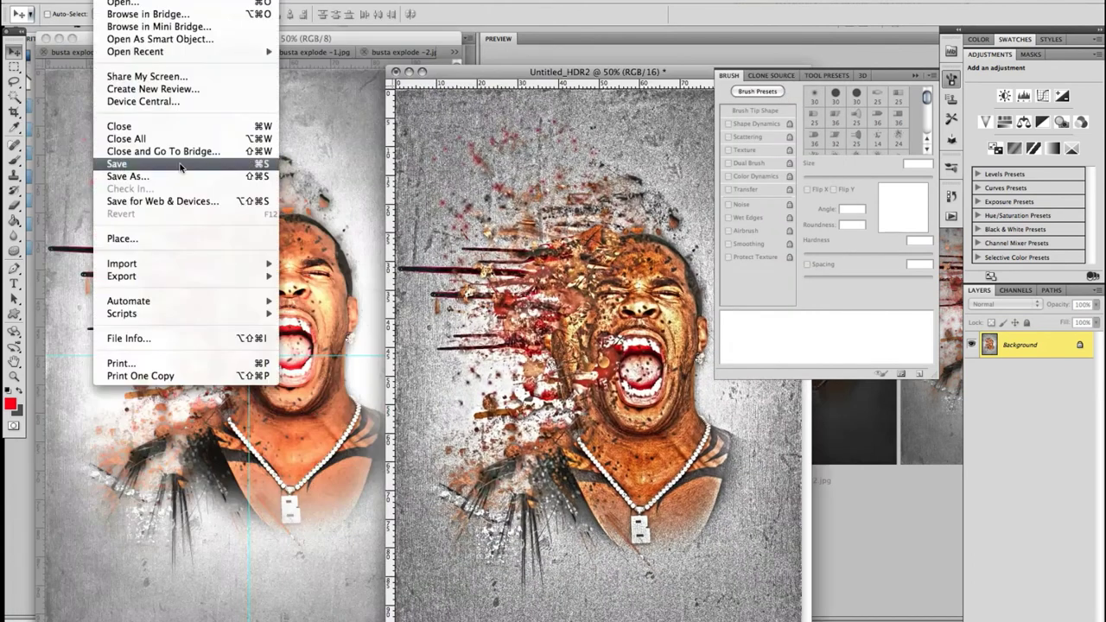
click(173, 164)
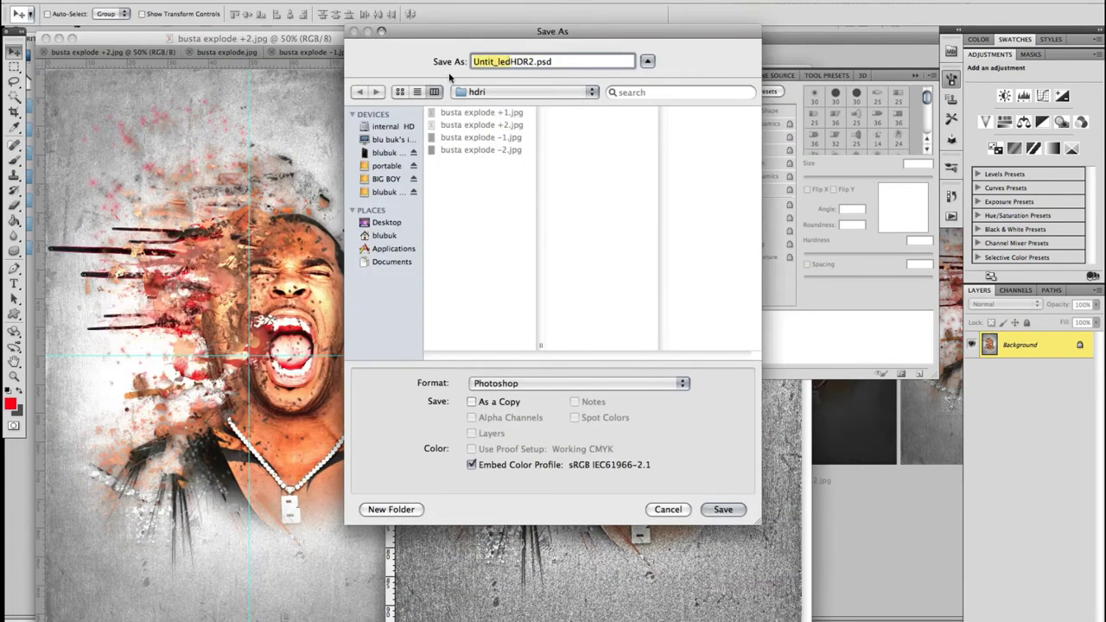
click(723, 509)
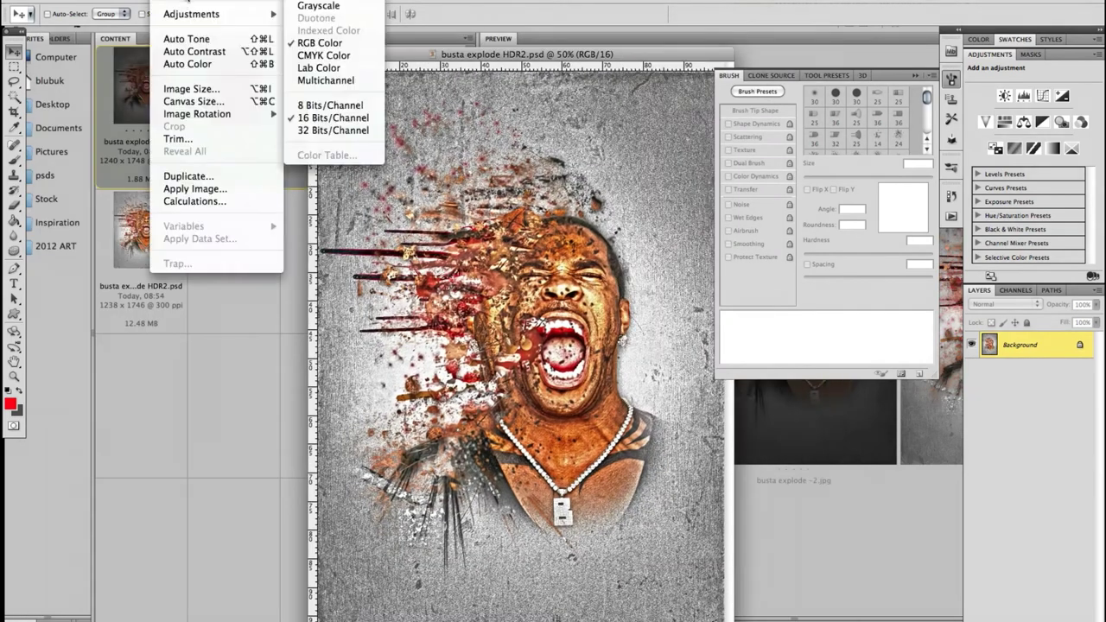
click(330, 104)
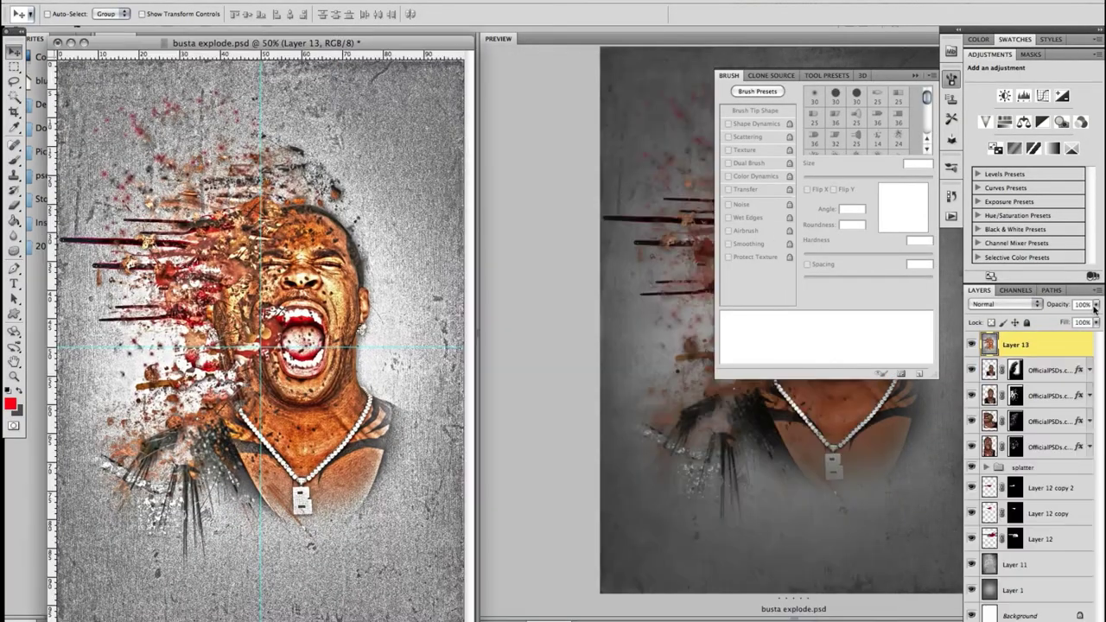
Try several blend modes on Layer 13, settling on Lighten at 60% opacity.
click(1005, 304)
click(985, 432)
click(1005, 304)
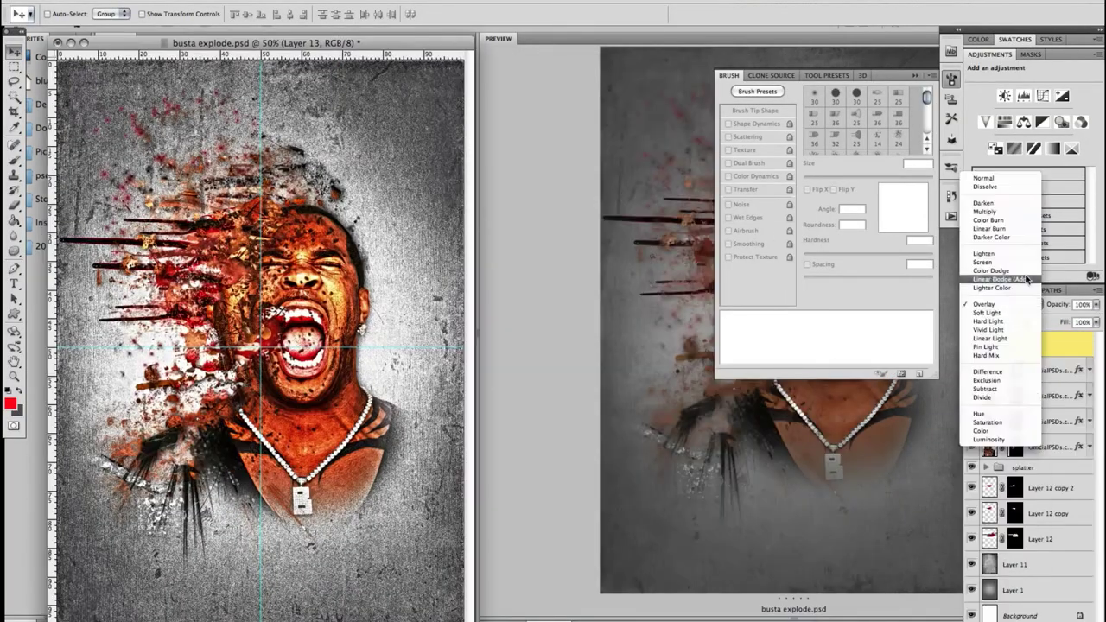
click(984, 263)
click(1005, 304)
drag(1096, 304, 1066, 320)
click(1006, 304)
click(995, 351)
click(1005, 304)
click(985, 255)
drag(141, 49, 125, 40)
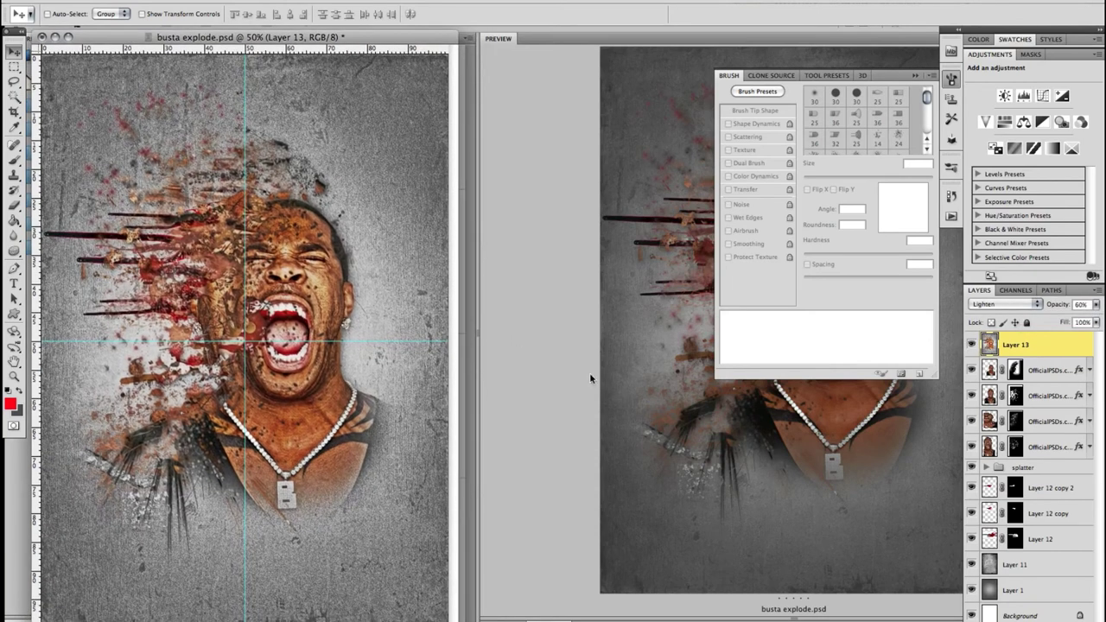
Create a merged copy of the composition above Layer 13, apply a High Pass filter and blend it with Overlay.
shift+click(1044, 588)
key(Return)
key(super+e)
click(286, 2)
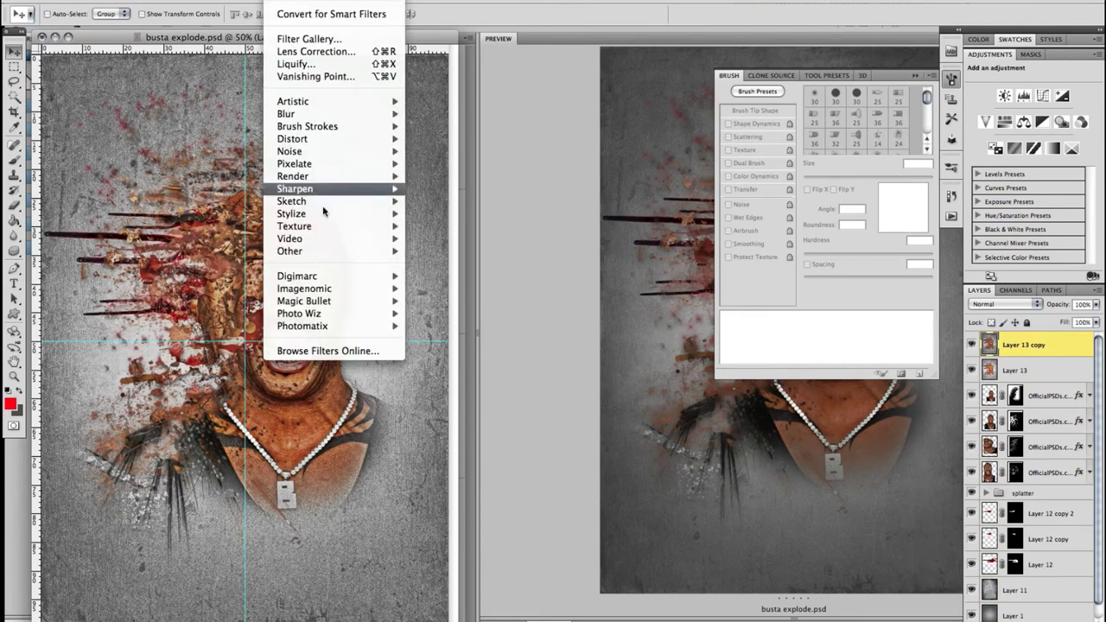
click(432, 264)
click(635, 214)
click(1006, 304)
click(994, 433)
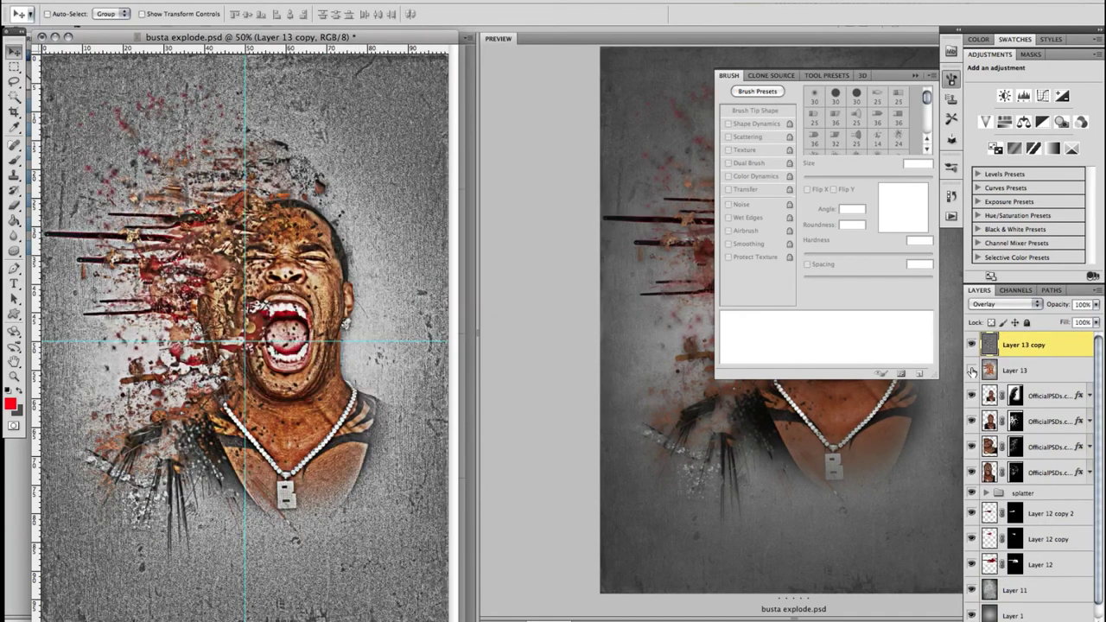
Try a Warming Filter (85) photo filter at 25% density, and a Black & White adjustment in its place.
click(1003, 615)
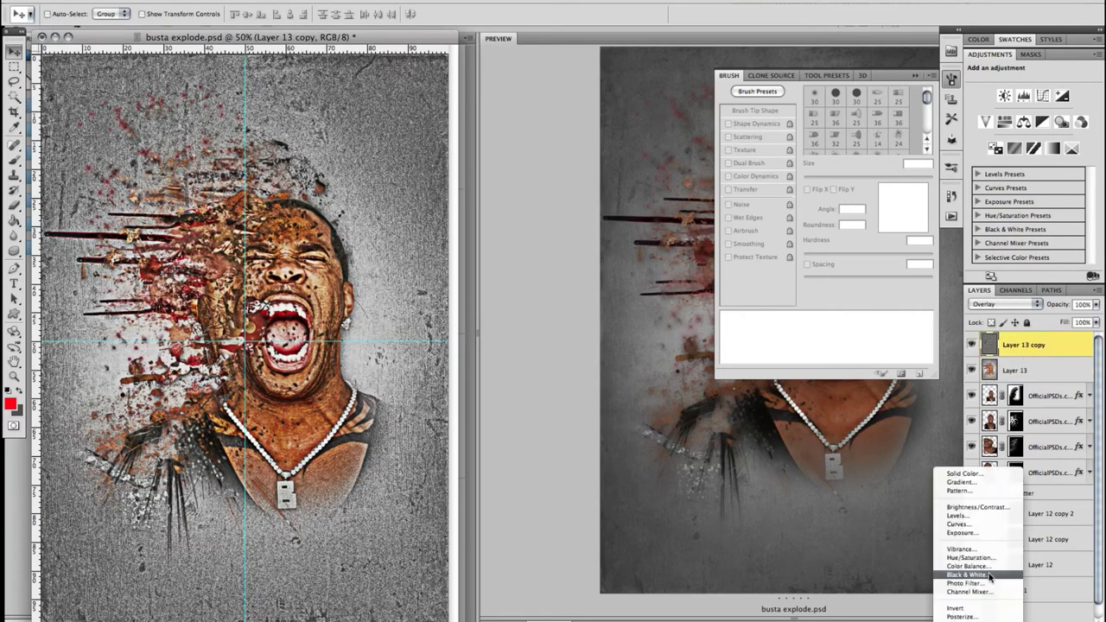
click(990, 574)
click(1072, 615)
key(Return)
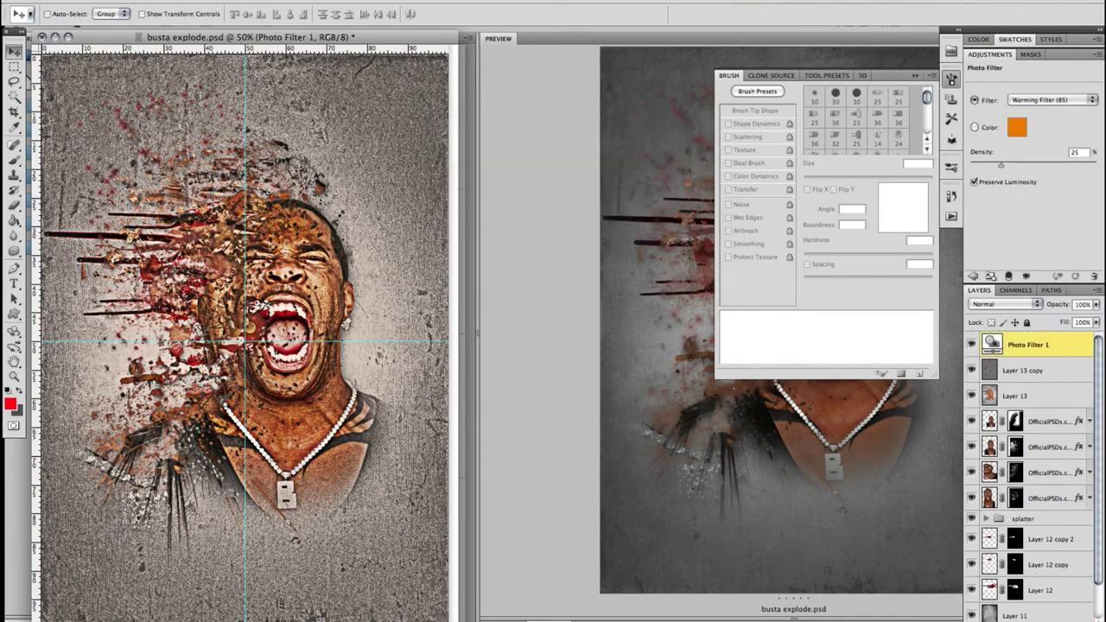
click(1003, 615)
click(974, 521)
click(972, 344)
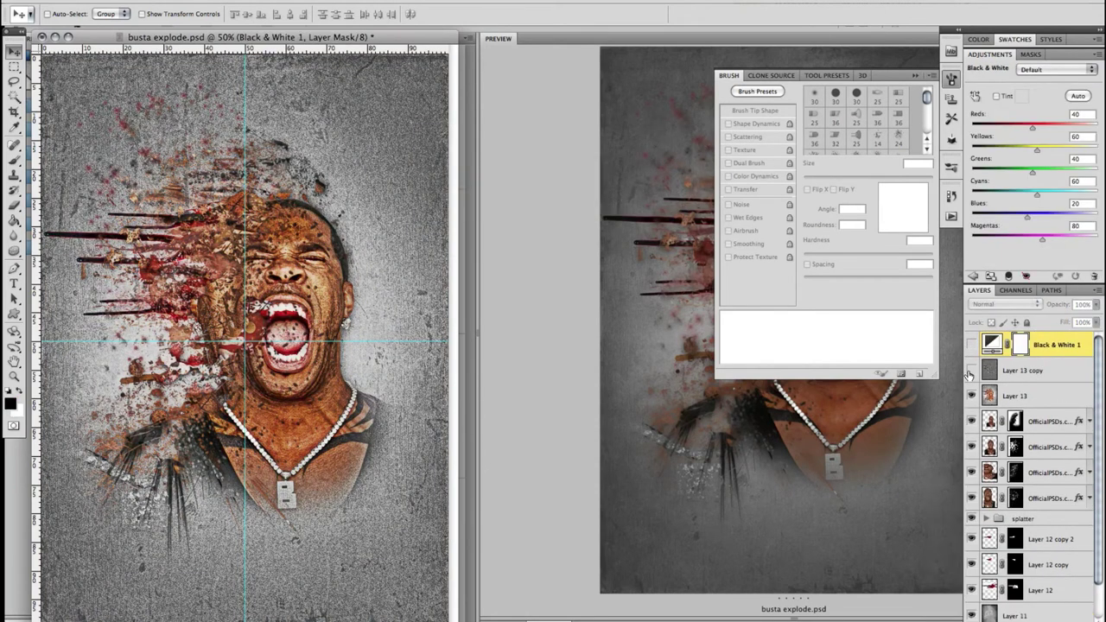
Reduce the opacity of Layer 13 and set the high-pass Layer 13 copy to 18% opacity.
click(971, 370)
click(1038, 396)
click(1097, 304)
mouse_move(1050, 319)
mouse_down()
mouse_move(1031, 337)
mouse_move(1040, 320)
mouse_up()
click(972, 370)
click(1033, 370)
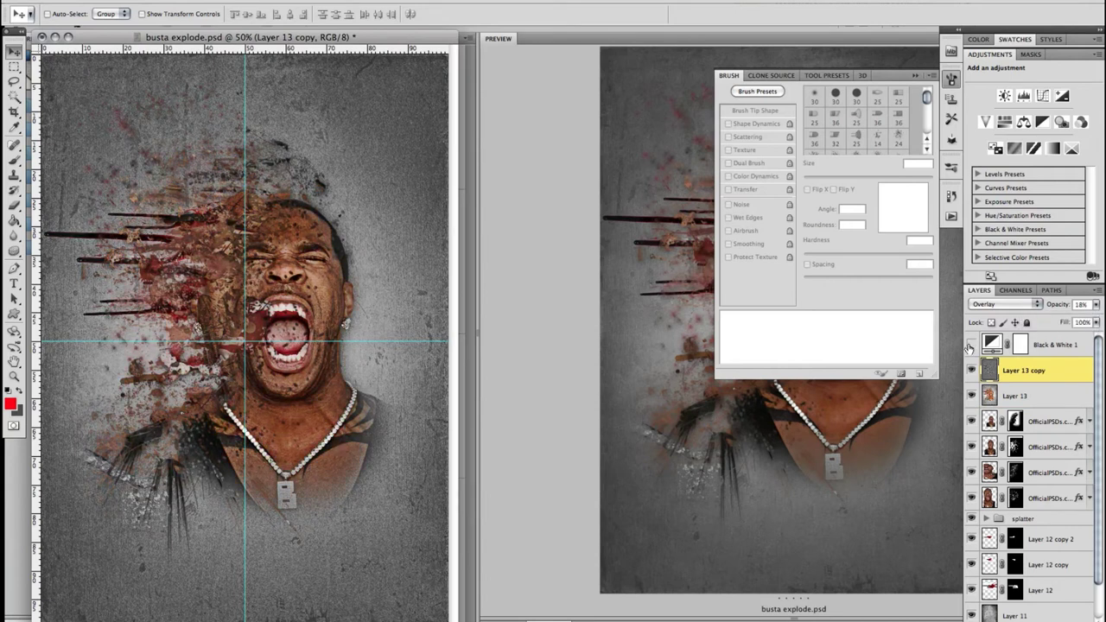
Delete the Black & White adjustment and add a Curves adjustment raising the midtones, with a shadow point at input 28, output 34.
click(1050, 345)
key(Delete)
click(1027, 619)
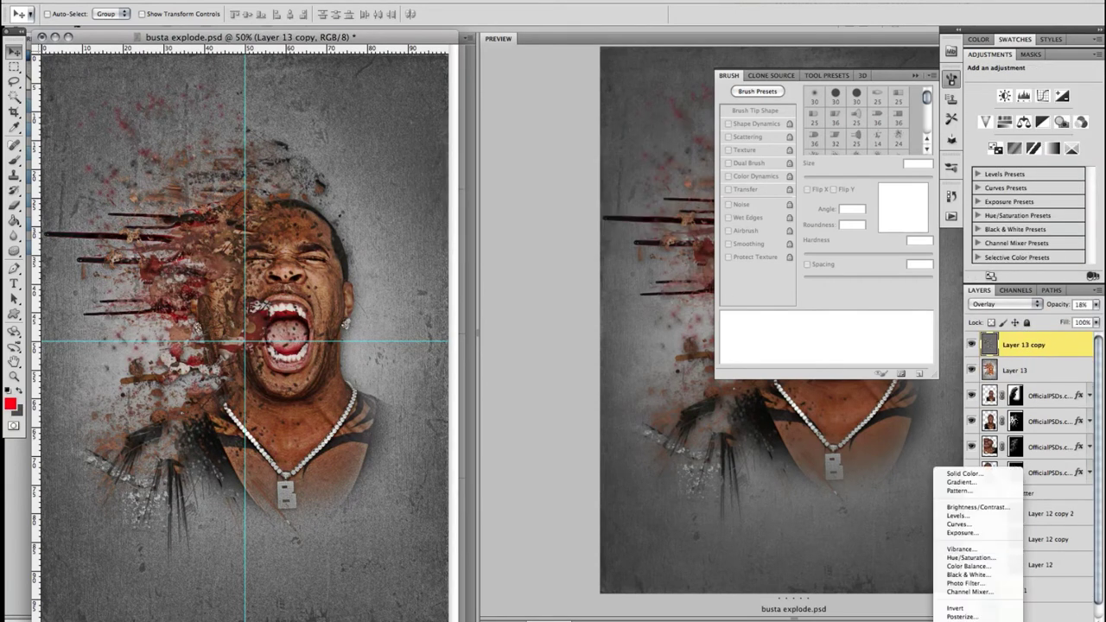
click(958, 523)
drag(1037, 167, 1039, 154)
drag(1004, 203, 1005, 201)
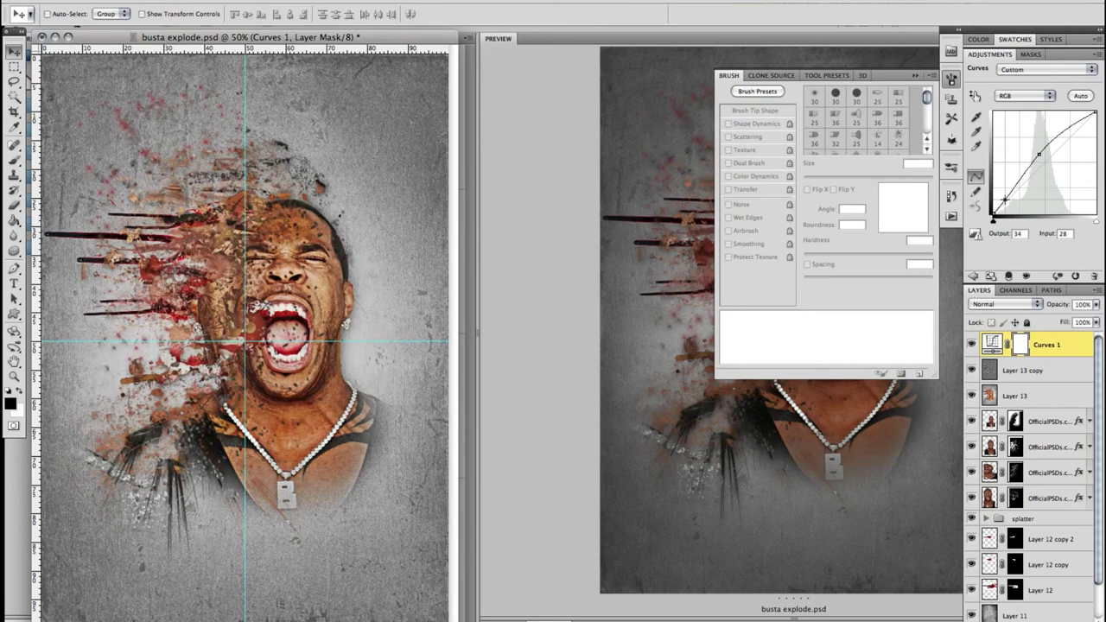
Set Layer 13's opacity to 41%.
click(1016, 396)
click(1096, 304)
drag(1048, 319, 1056, 318)
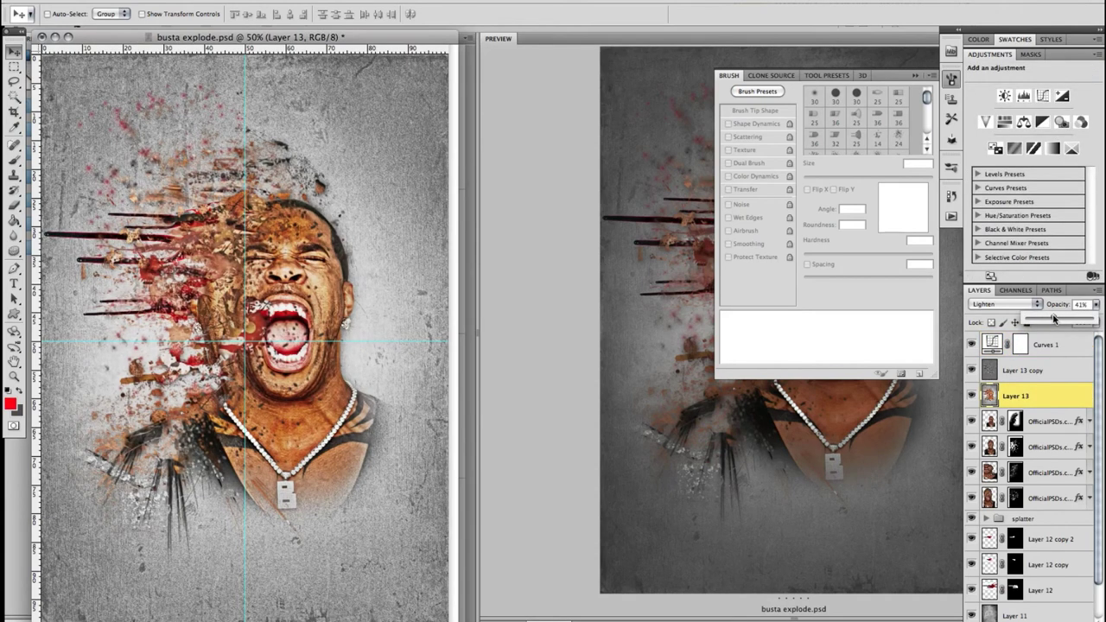
Add a Hue/Saturation adjustment above Curves 1 with the saturation set to -24.
click(1046, 345)
click(1027, 619)
click(968, 571)
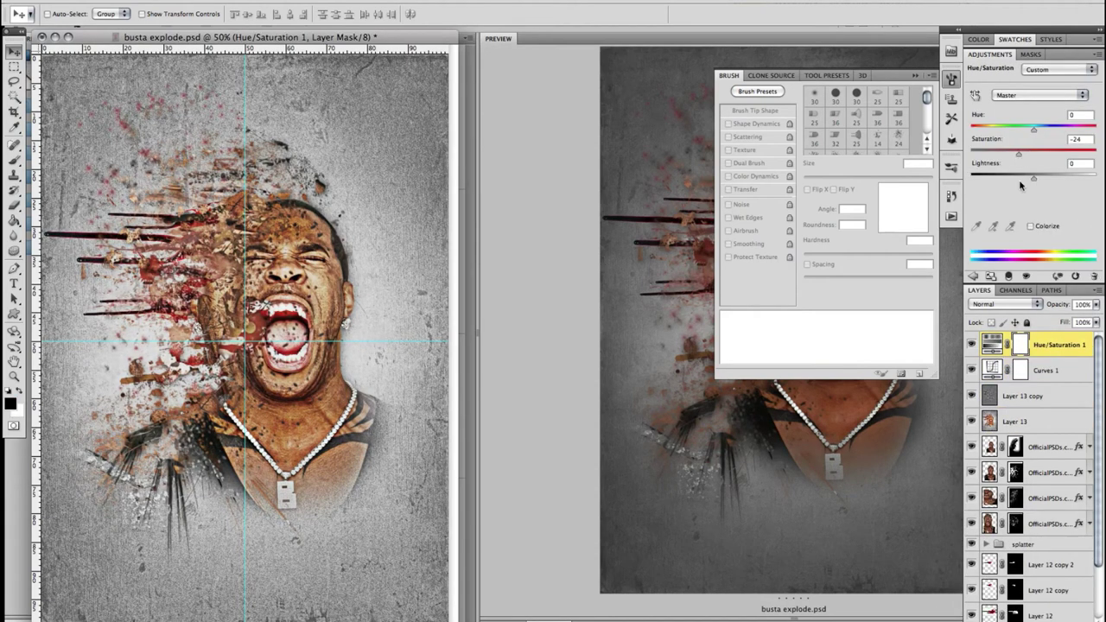
Pull down the red channel midtones in Curves 1 and add a shadow point at input 47, output 30.
click(1050, 370)
click(1026, 95)
click(1012, 111)
drag(1044, 162, 1044, 170)
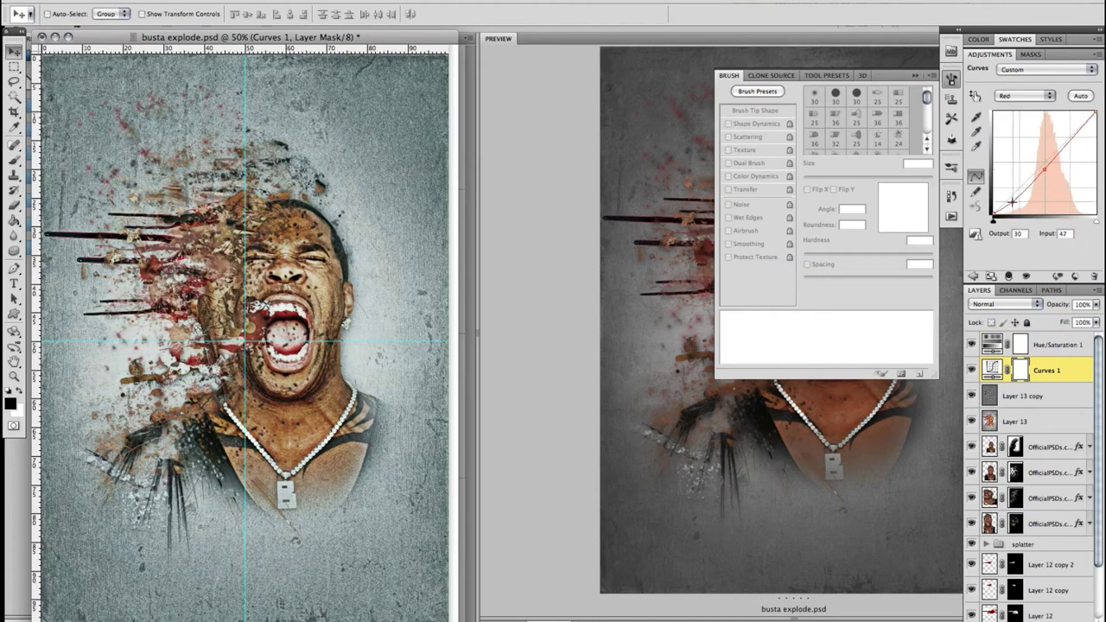
In Curves 1, lower green to output 125 at input 130, and lower the blue midtones with a point at input 61, output 56.
click(1026, 95)
click(1027, 109)
click(1045, 163)
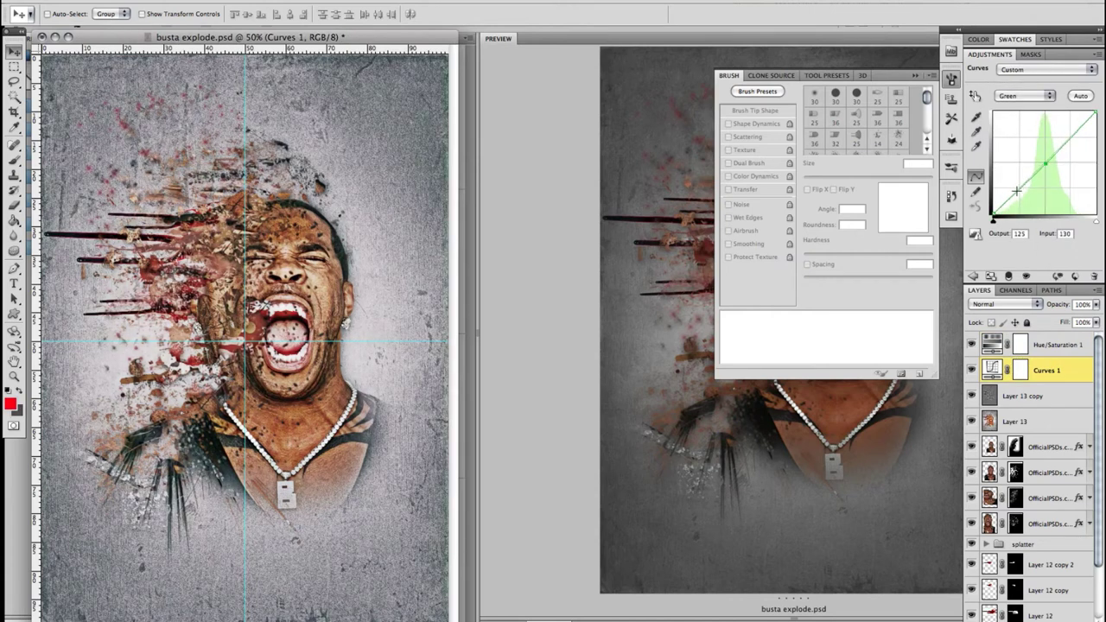
click(1026, 95)
click(1026, 111)
click(1044, 169)
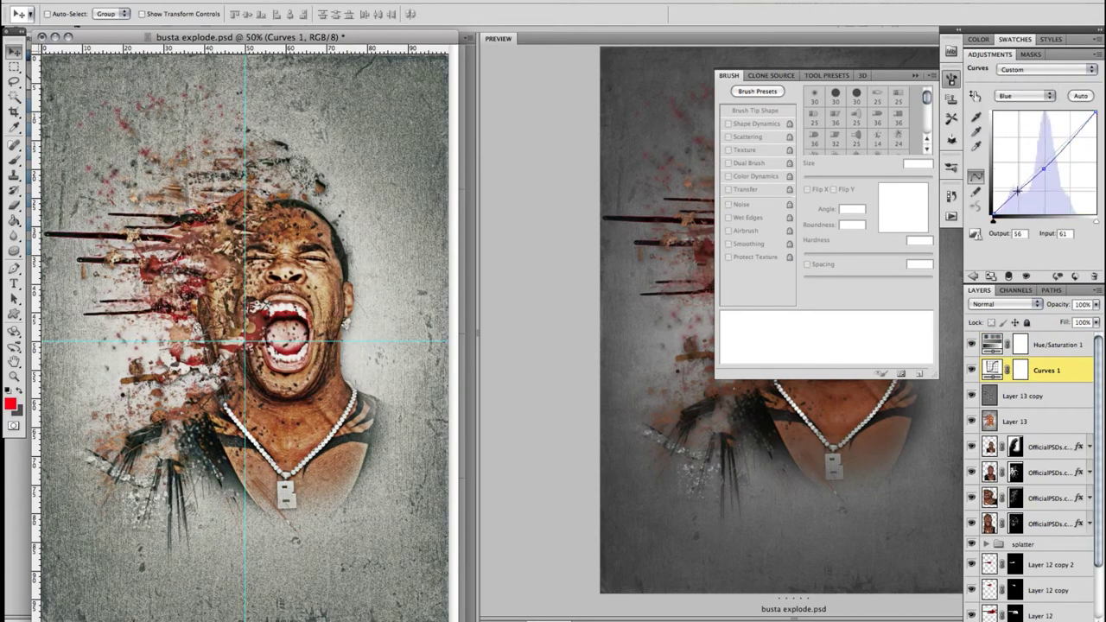
Add a reversed Gradient Map adjustment above Hue/Saturation 1, blended with Overlay at 31% opacity.
click(1066, 346)
click(994, 615)
click(977, 559)
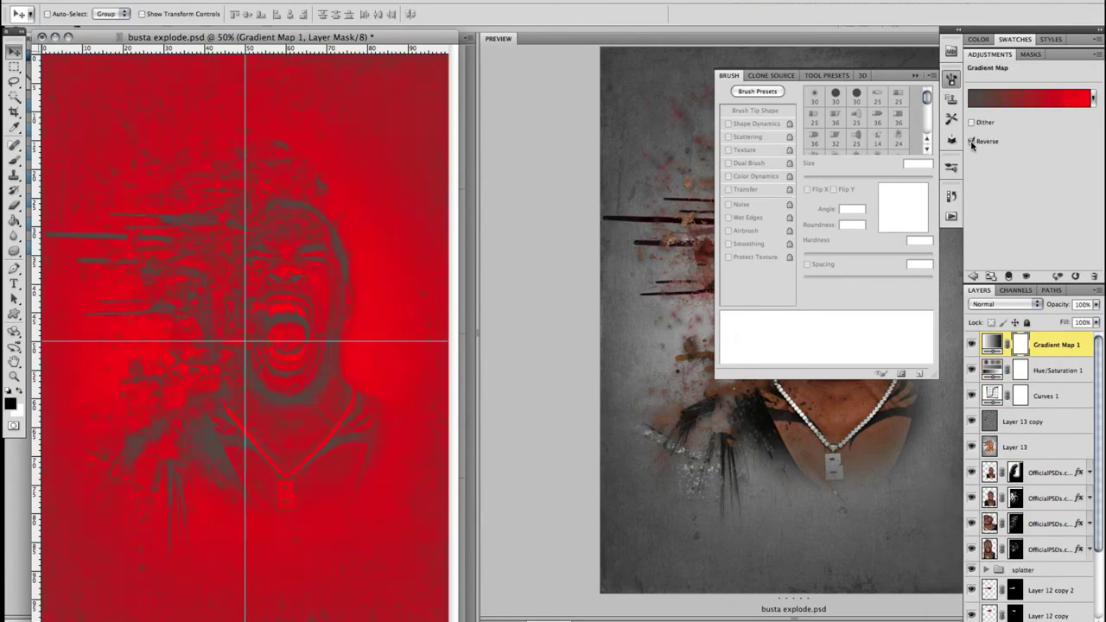
click(1003, 305)
click(994, 443)
click(1096, 304)
drag(1096, 322, 1048, 322)
Try the violet-orange and violet-green-orange gradient presets on Gradient Map 1, with its opacity at 29%.
click(1093, 98)
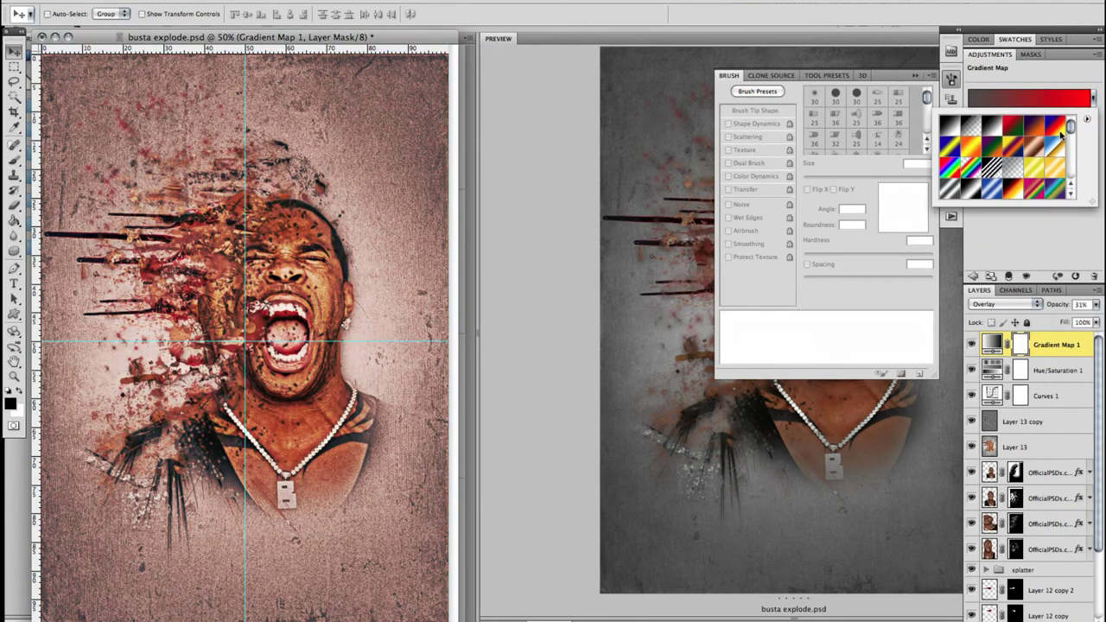
click(1035, 127)
key(Return)
click(972, 140)
click(1096, 304)
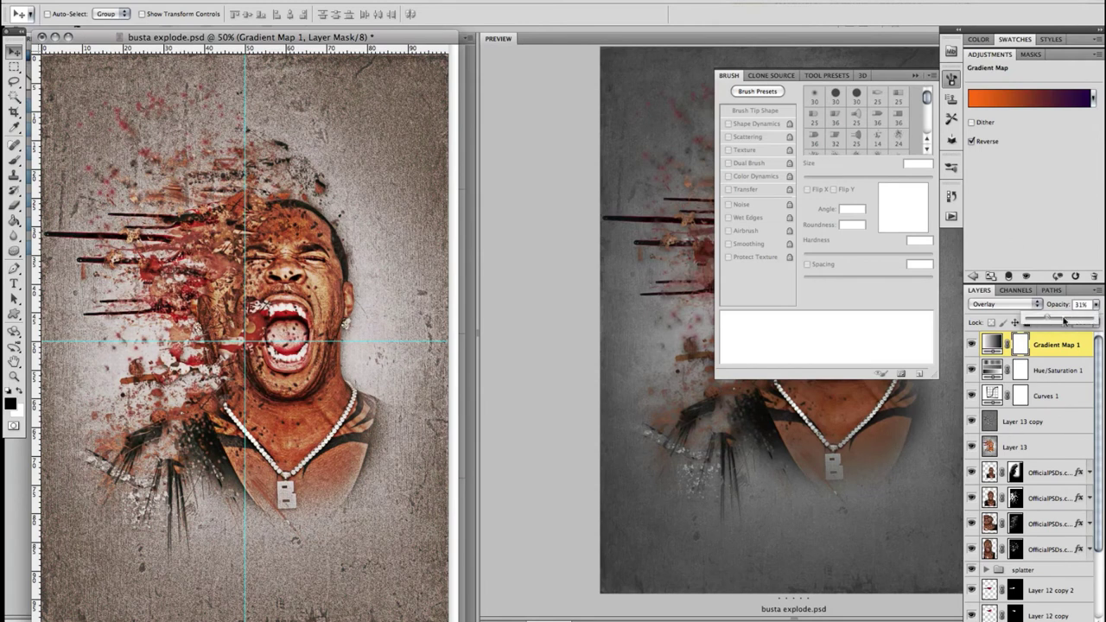
mouse_move(1065, 321)
mouse_down()
mouse_move(1091, 322)
mouse_move(1046, 320)
mouse_up()
click(1092, 98)
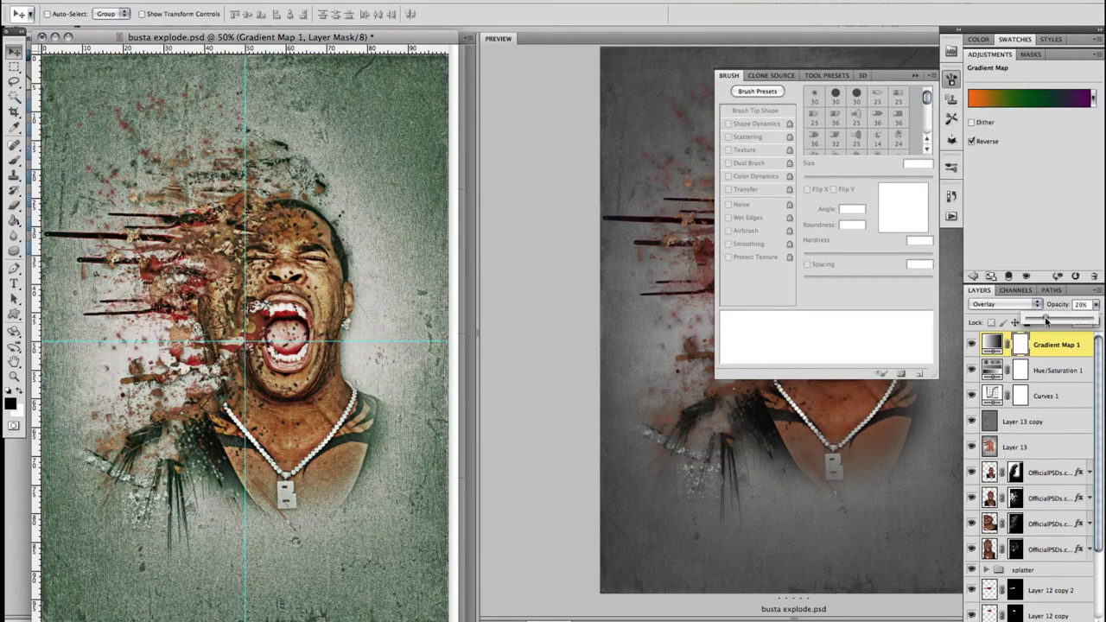
Give the OfficialPSDs.com copy 3 layer a Multiply drop shadow with 75% opacity, 5 px distance, 6% spread and 49 px size.
scroll(997, 484, down, 3)
double_click(1044, 391)
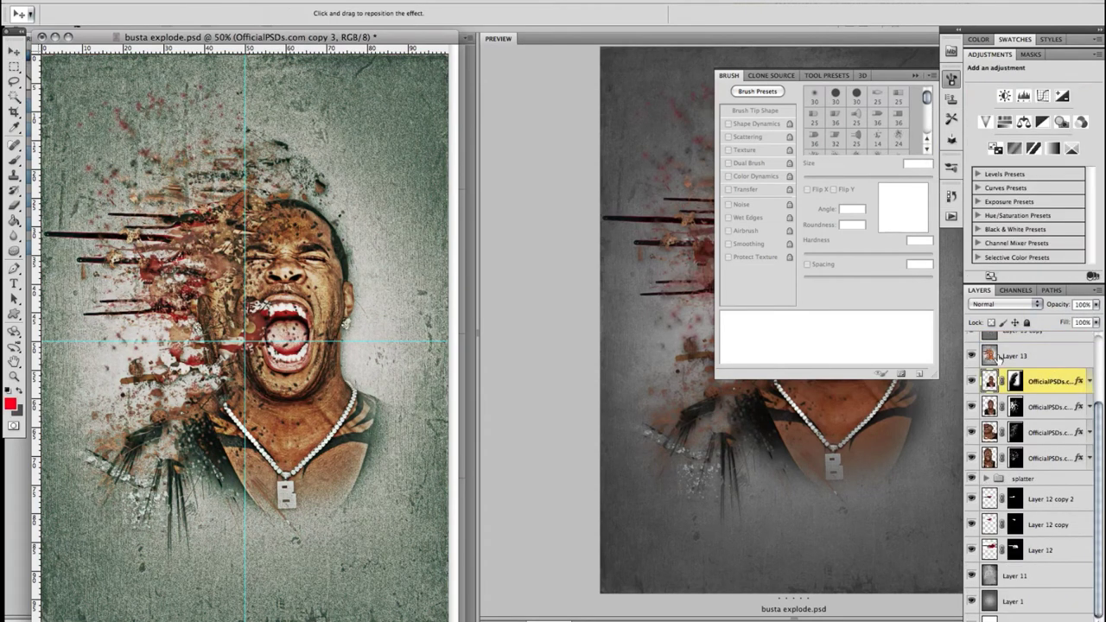
click(650, 279)
drag(766, 337, 768, 341)
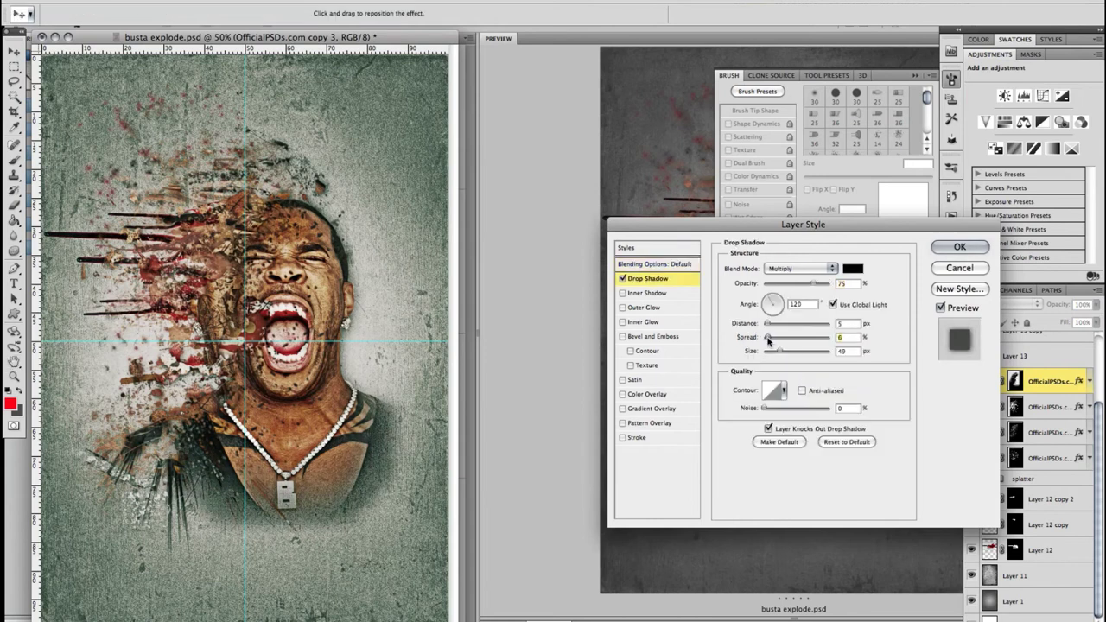
click(959, 247)
Hide Gradient Map 1 and raise the blue midtones in Curves 1 to output 120 at input 118.
click(393, 1)
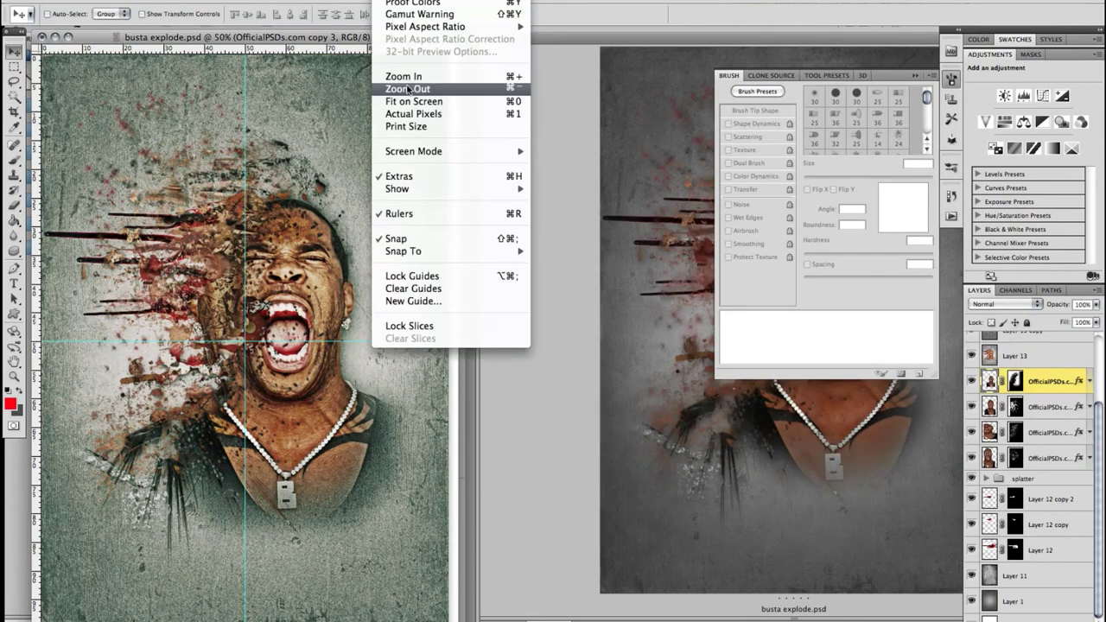
click(402, 89)
scroll(1038, 432, up, 4)
click(971, 344)
click(971, 395)
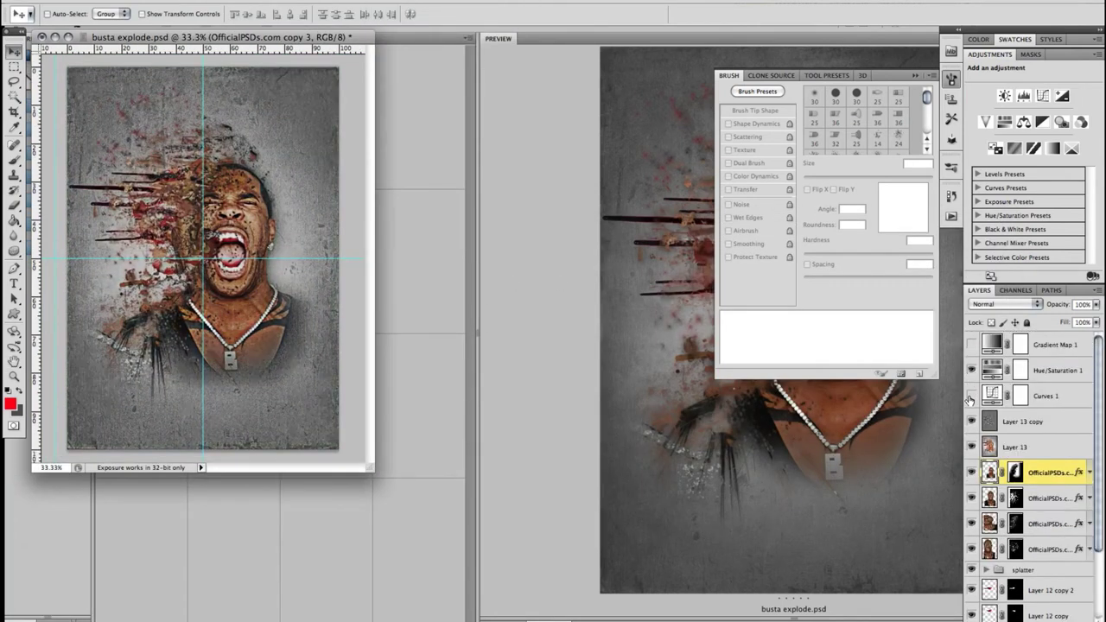
click(971, 395)
click(1046, 395)
click(1025, 95)
click(1013, 134)
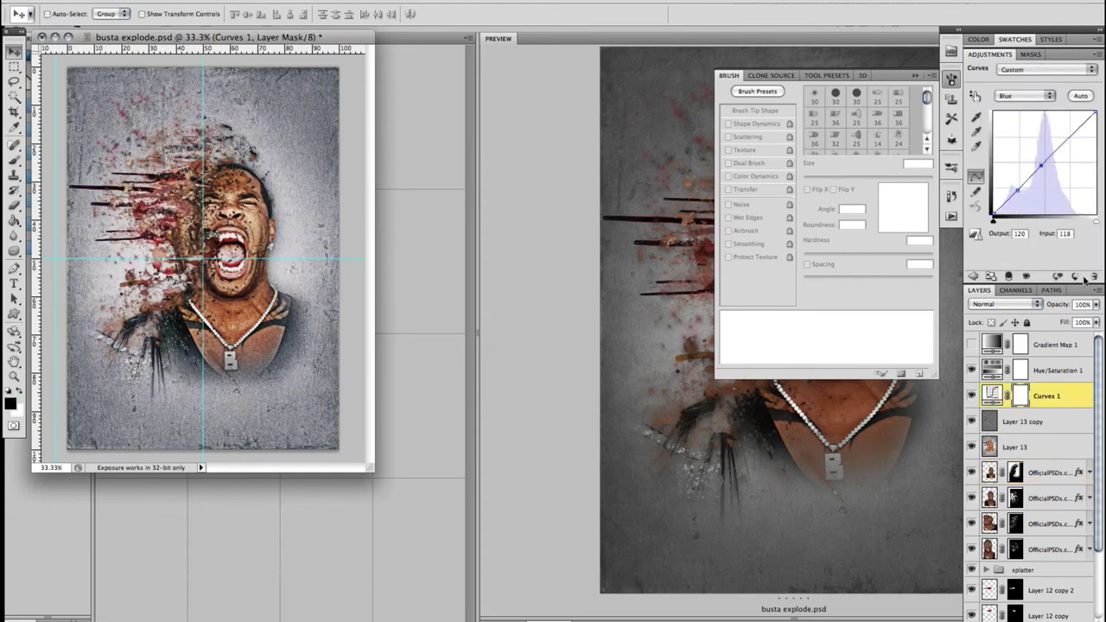
Show Gradient Map 1 and give it an unreversed black-to-white gradient with Normal blending at 48% opacity.
click(1037, 344)
click(1029, 98)
click(438, 248)
click(675, 233)
click(1029, 98)
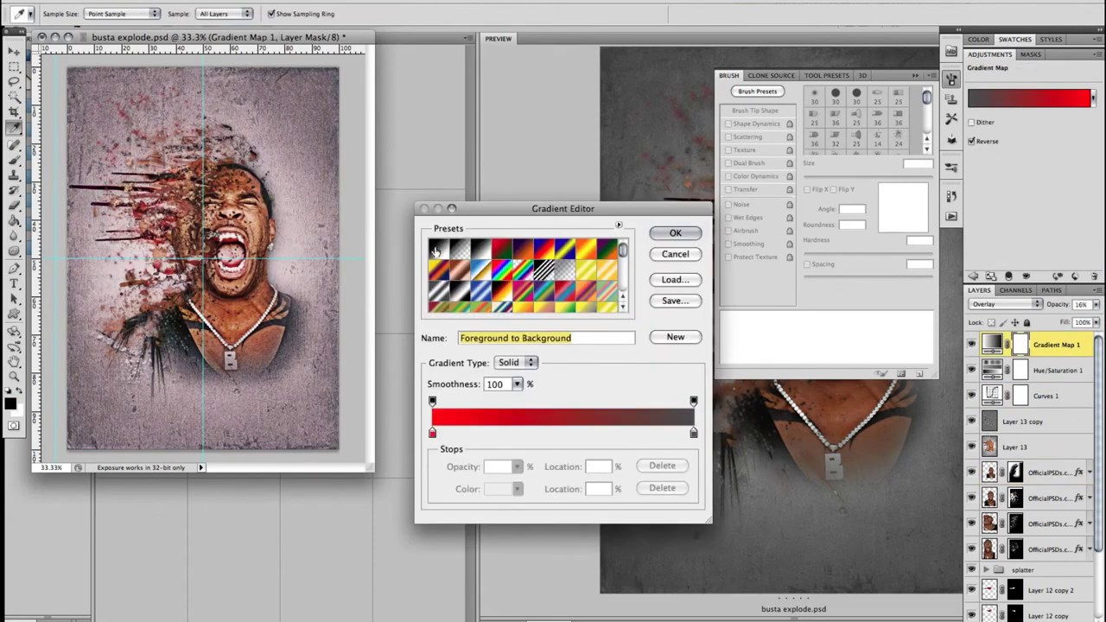
click(480, 248)
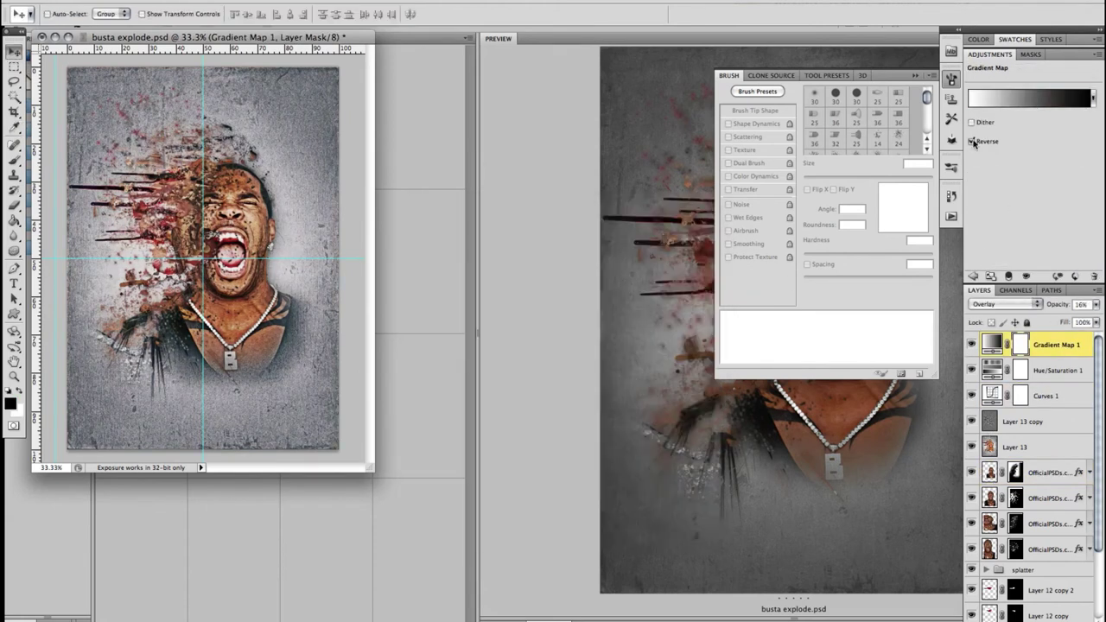
mouse_move(1072, 321)
mouse_down()
mouse_move(1061, 322)
mouse_move(1094, 322)
mouse_up()
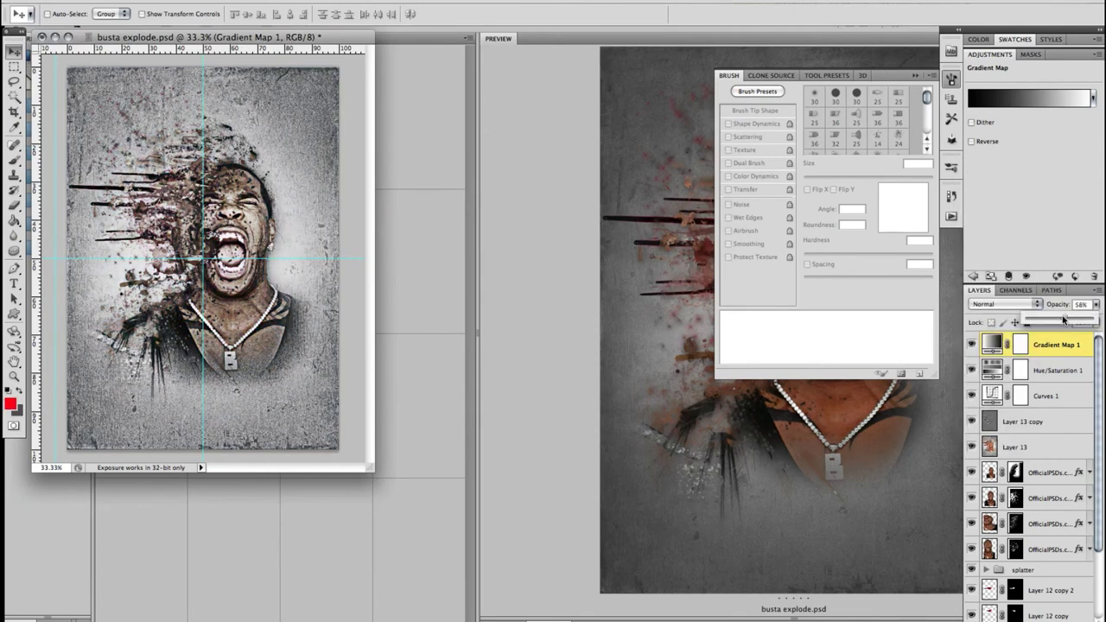
key(ctrl+0)
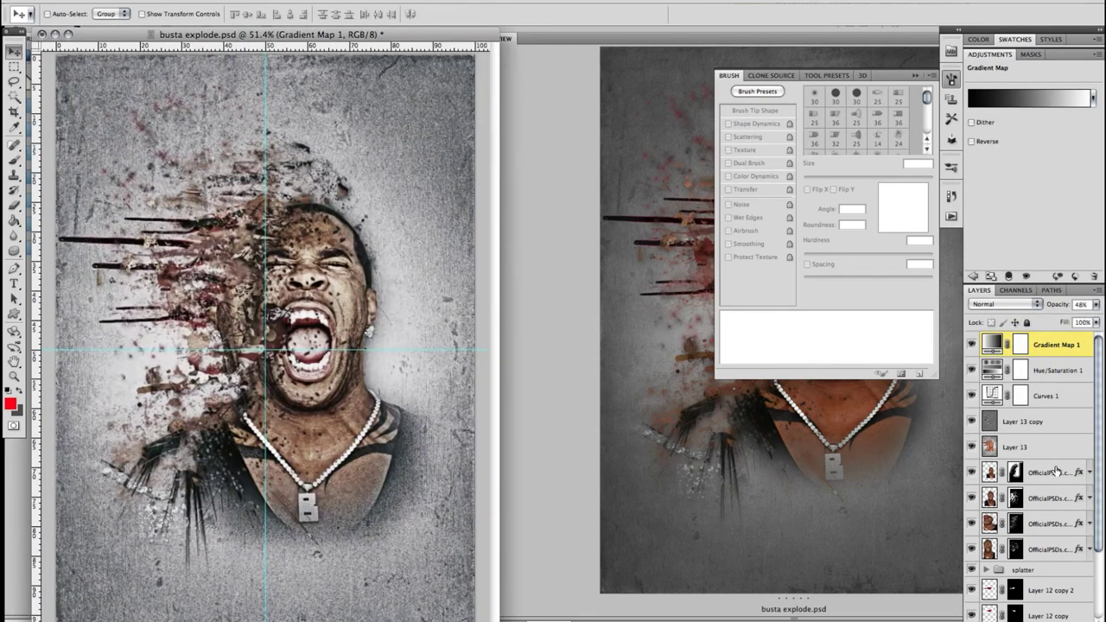
Add a new layer above Gradient Map 1 and set the foreground color to black.
key(ctrl+shift+alt+n)
click(277, 1)
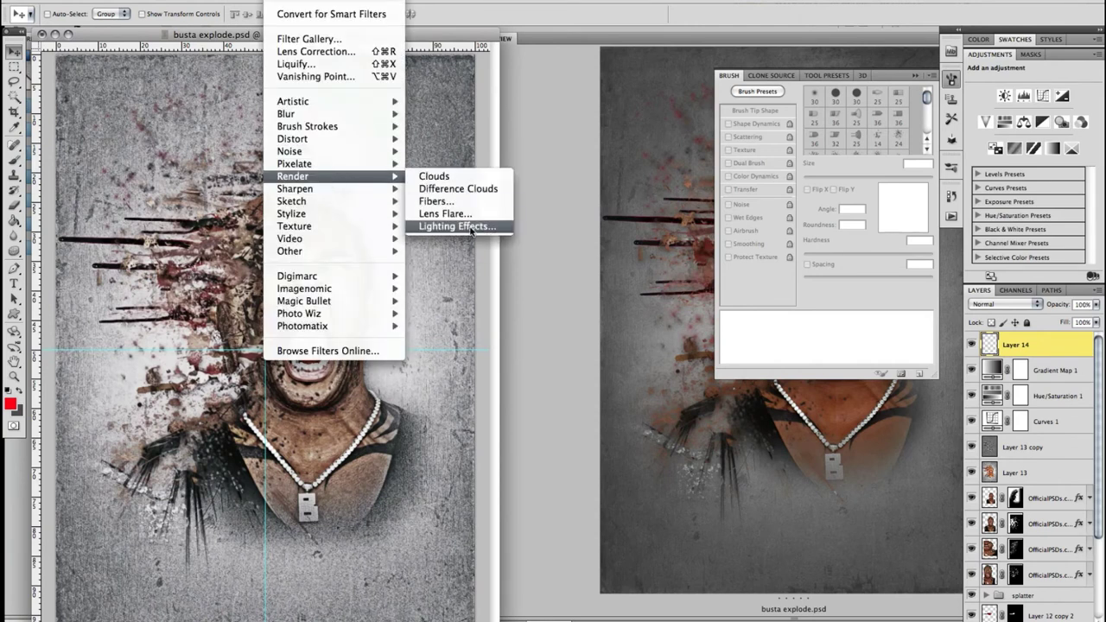
key(Escape)
click(11, 403)
click(837, 95)
Draw black-to-transparent gradients inward from all four canvas edges on Layer 14 to form a vignette.
click(14, 221)
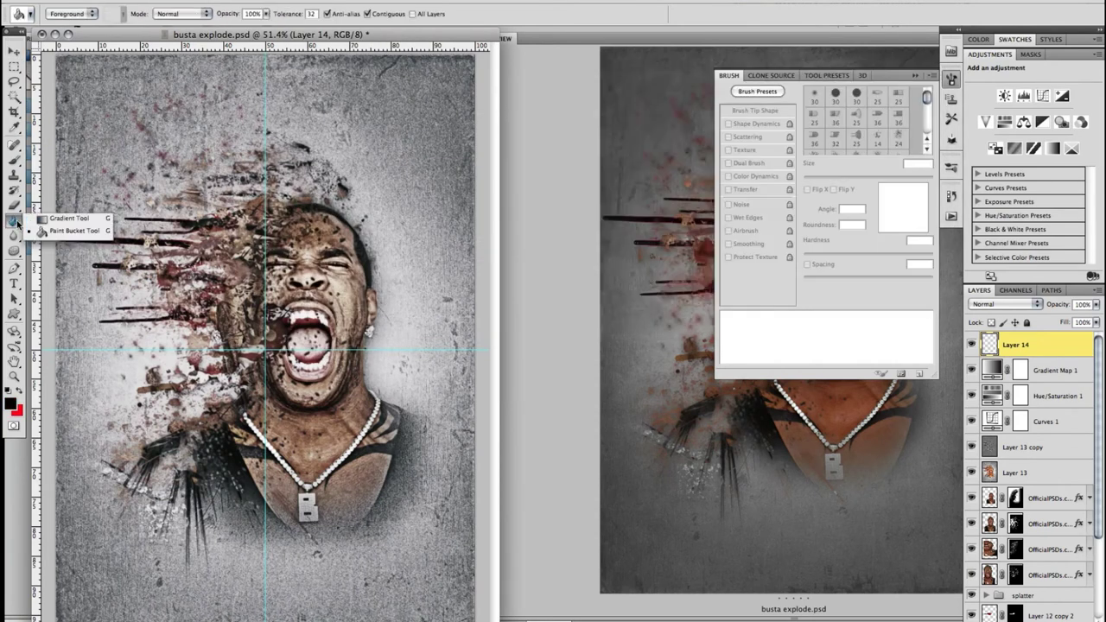
click(51, 222)
key(ctrl+minus)
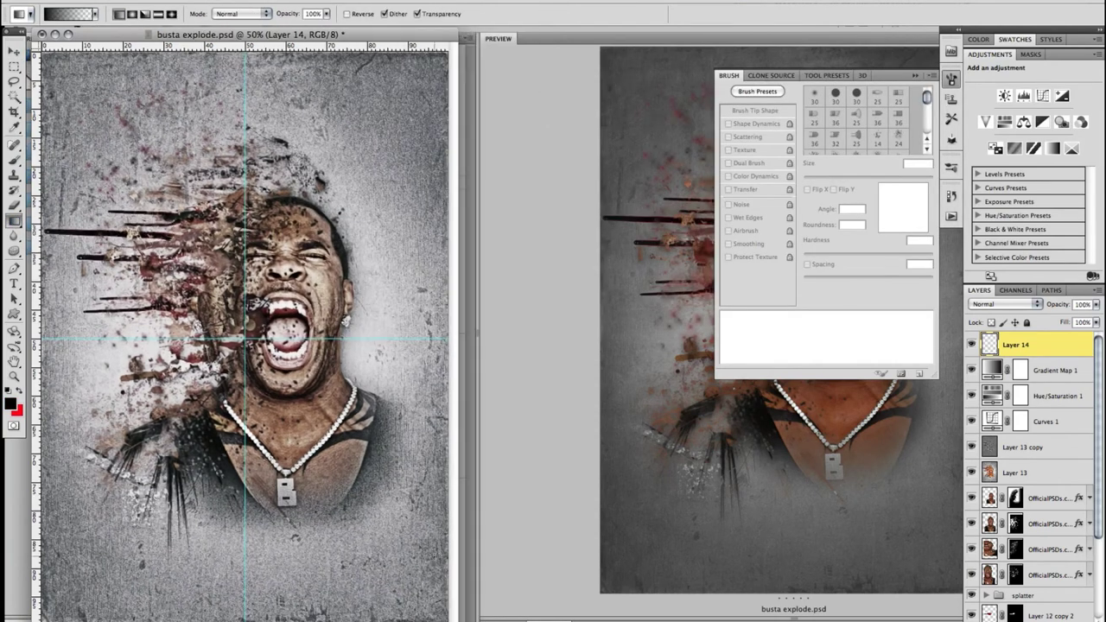
key(ctrl+minus)
drag(230, 306, 273, 306)
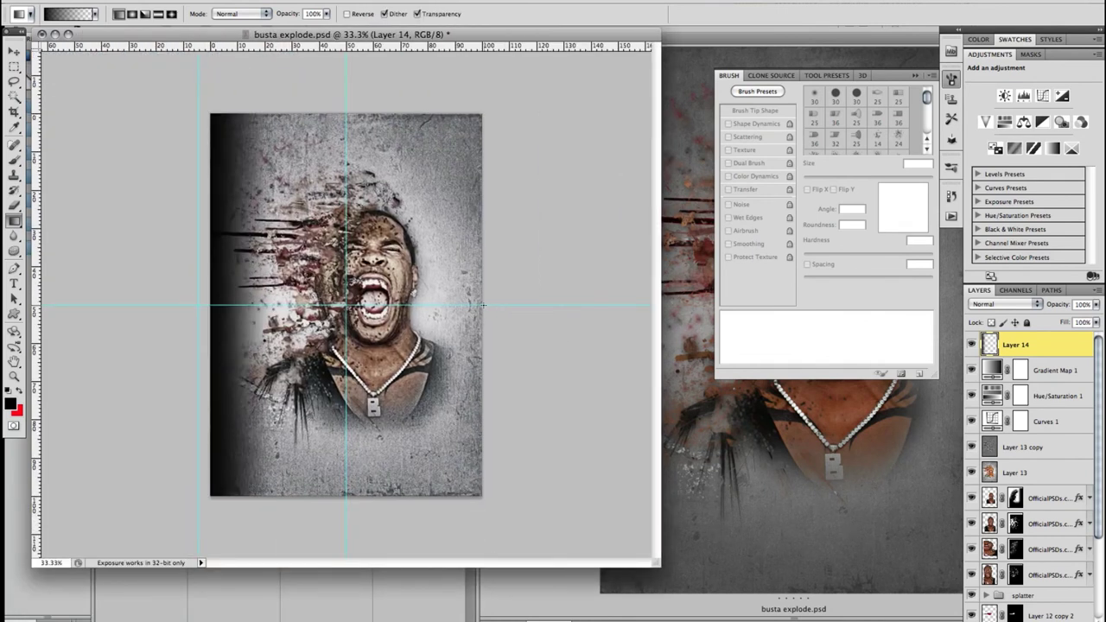
drag(481, 306, 429, 306)
drag(346, 496, 345, 439)
drag(345, 118, 346, 153)
Free-transform the vignette layer to 119.20% width and 112.61% height, extending it beyond the canvas edges.
key(v)
click(281, 2)
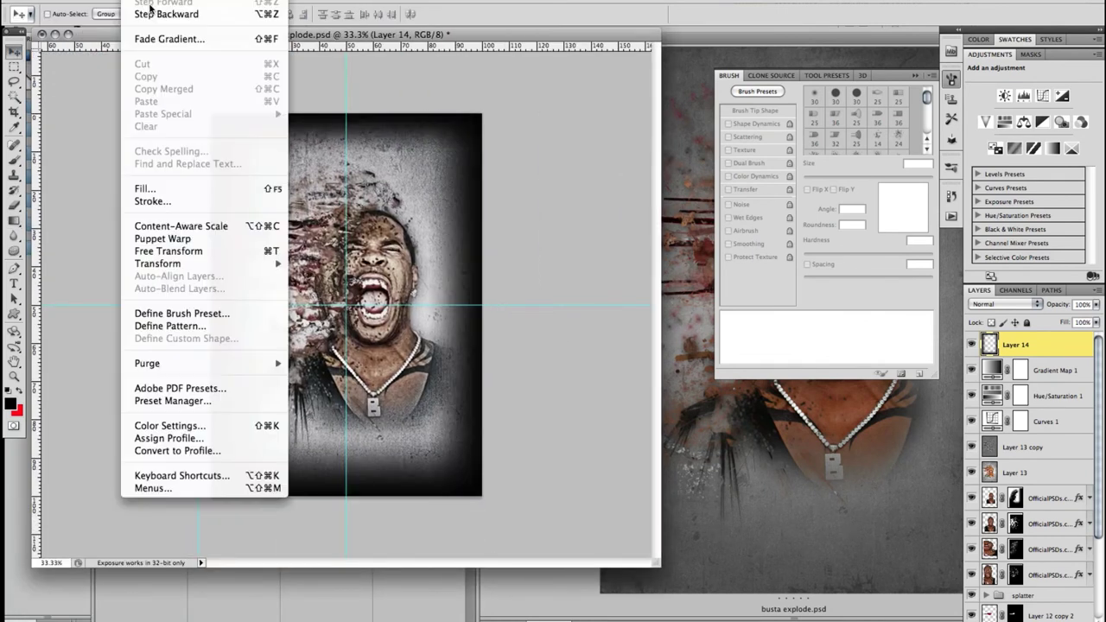
click(296, 181)
click(196, 13)
text(111)
key(Return)
drag(196, 306, 183, 306)
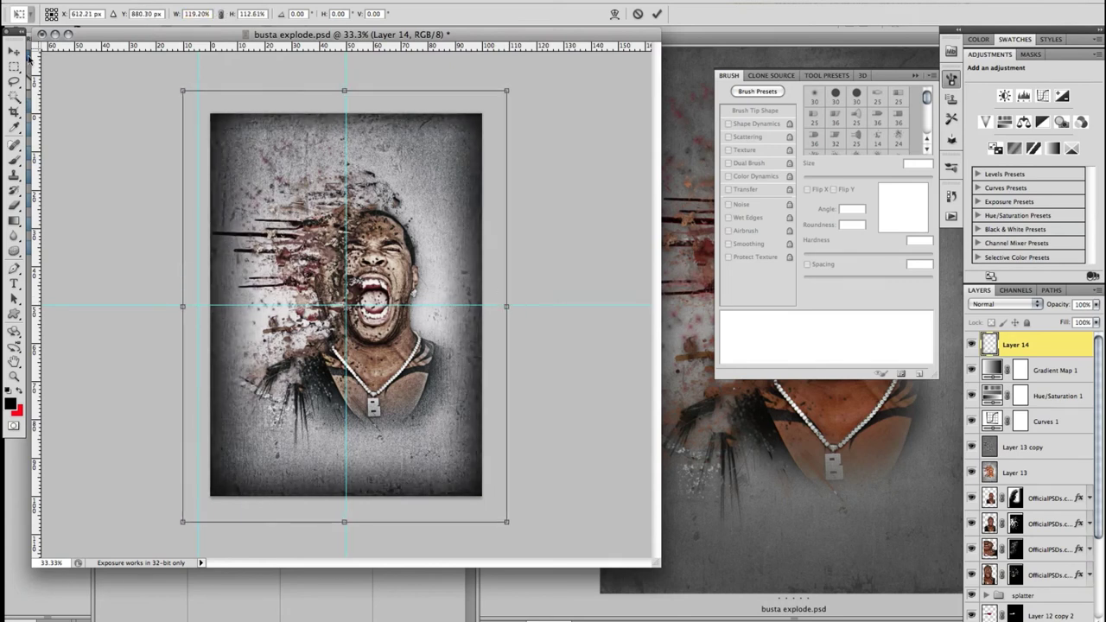
key(Return)
key(ctrl+0)
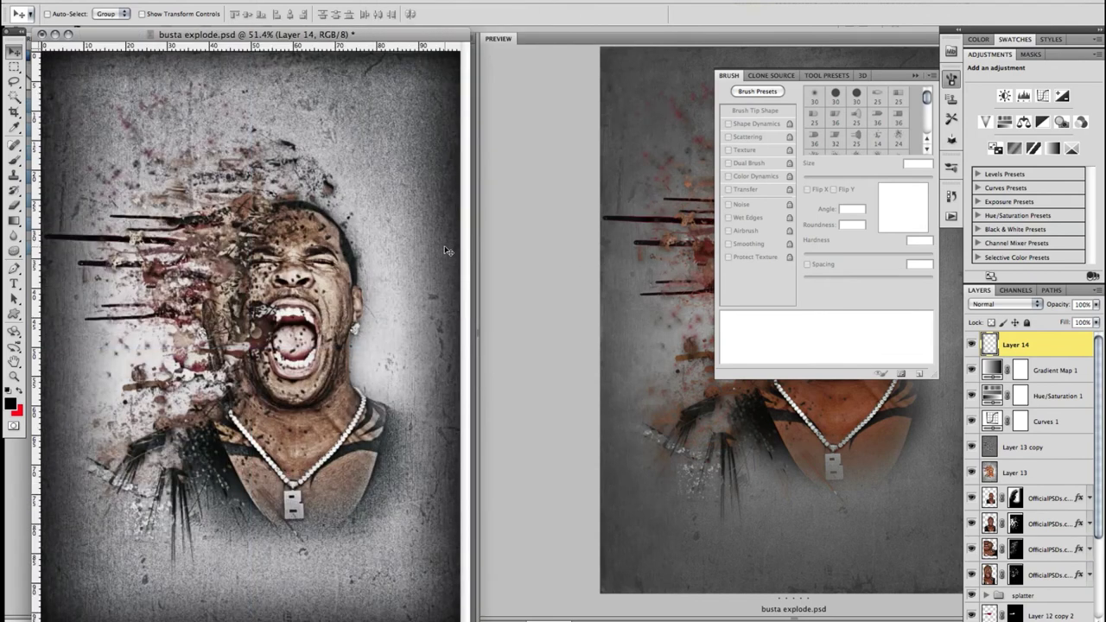
Preview the artwork without Layer 13 and set that layer's opacity to 63%.
drag(124, 40, 123, 39)
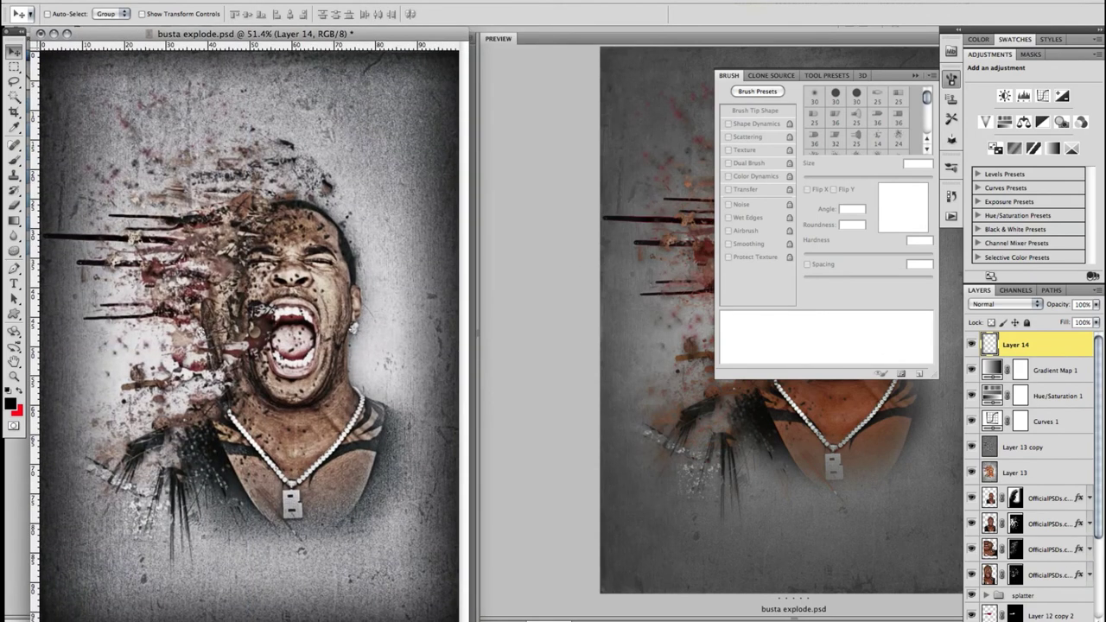
click(971, 396)
click(972, 421)
click(972, 473)
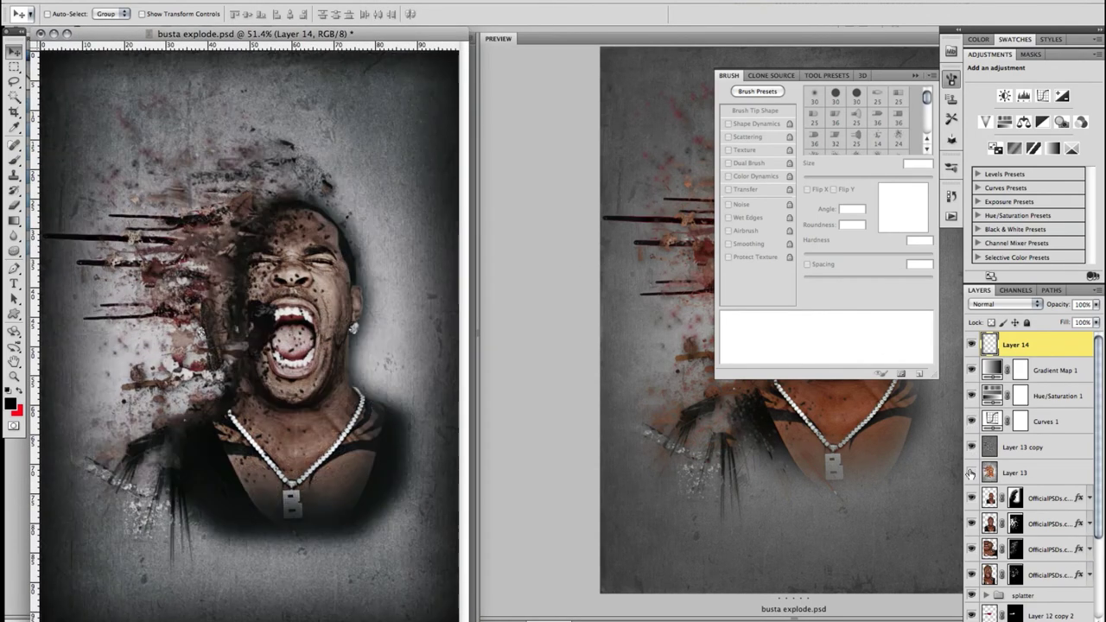
click(971, 473)
click(1016, 473)
drag(1096, 308, 1067, 321)
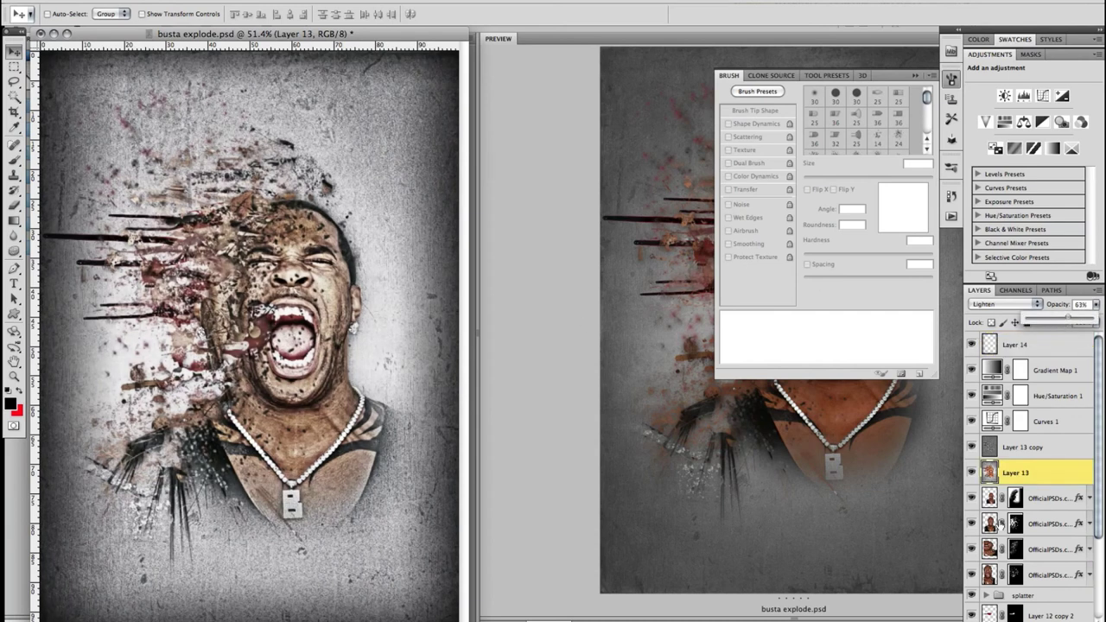
Toggle the visibility of the masked portrait layers and the splatter group to check what each contributes.
click(972, 550)
click(972, 499)
click(972, 499)
click(972, 550)
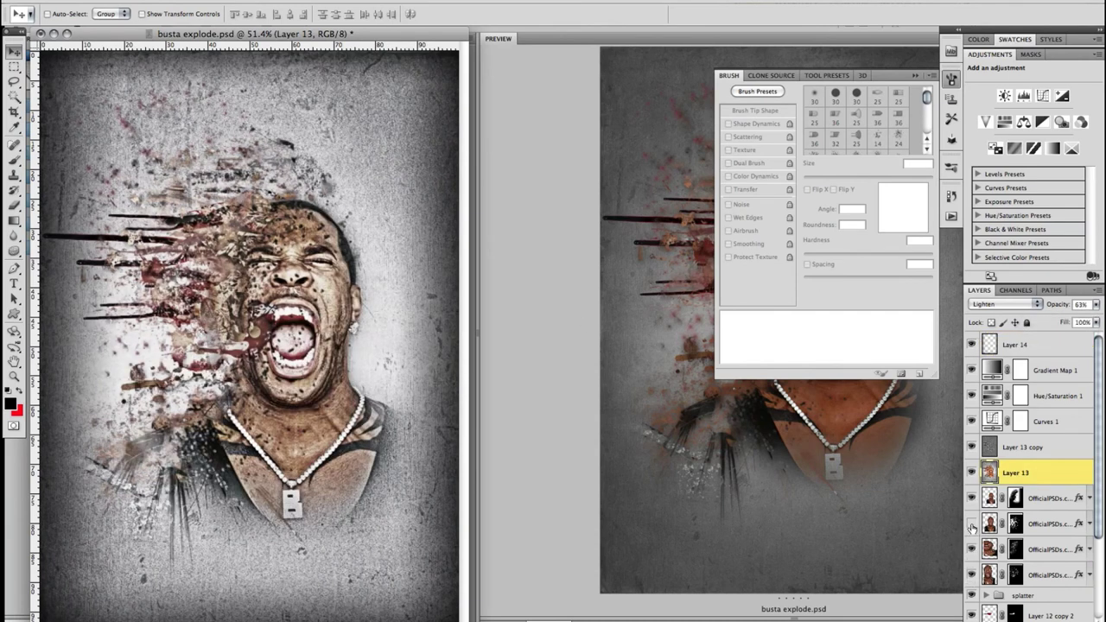
click(972, 524)
scroll(972, 536, down, 2)
click(971, 545)
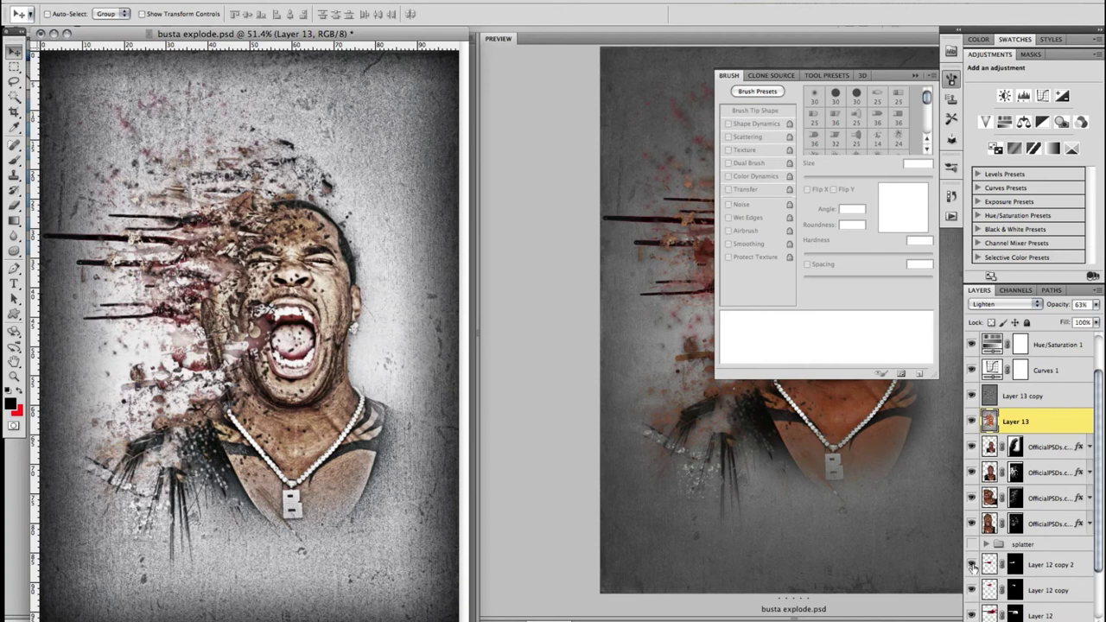
scroll(1042, 354, up, 2)
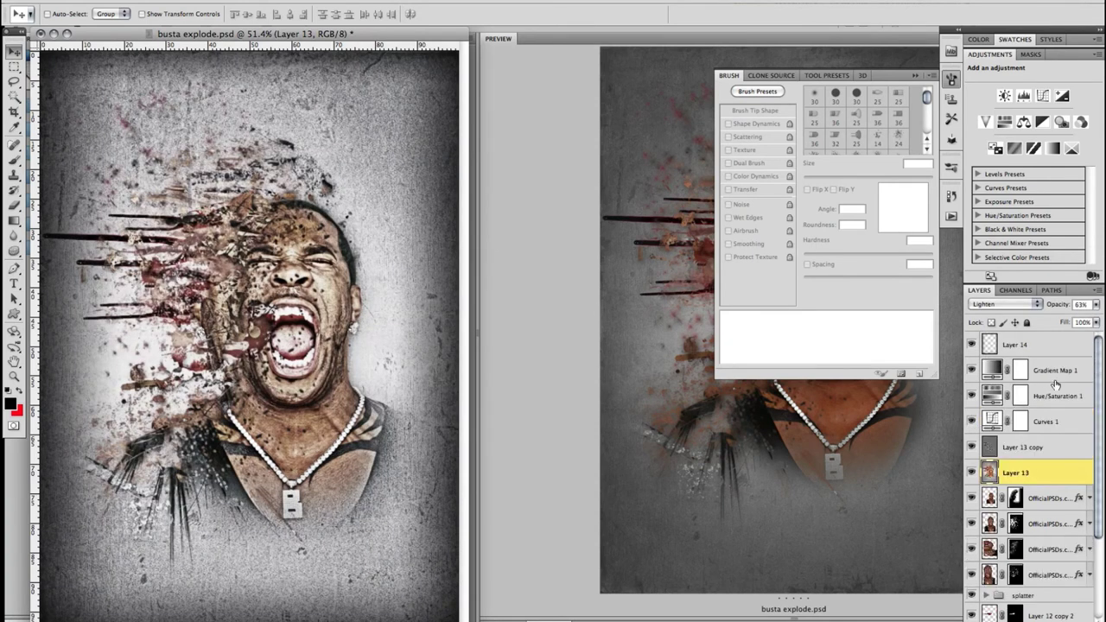
Adjust the shadow point of the Curves 1 RGB curve to input 32, output 33.
click(1042, 421)
click(1038, 155)
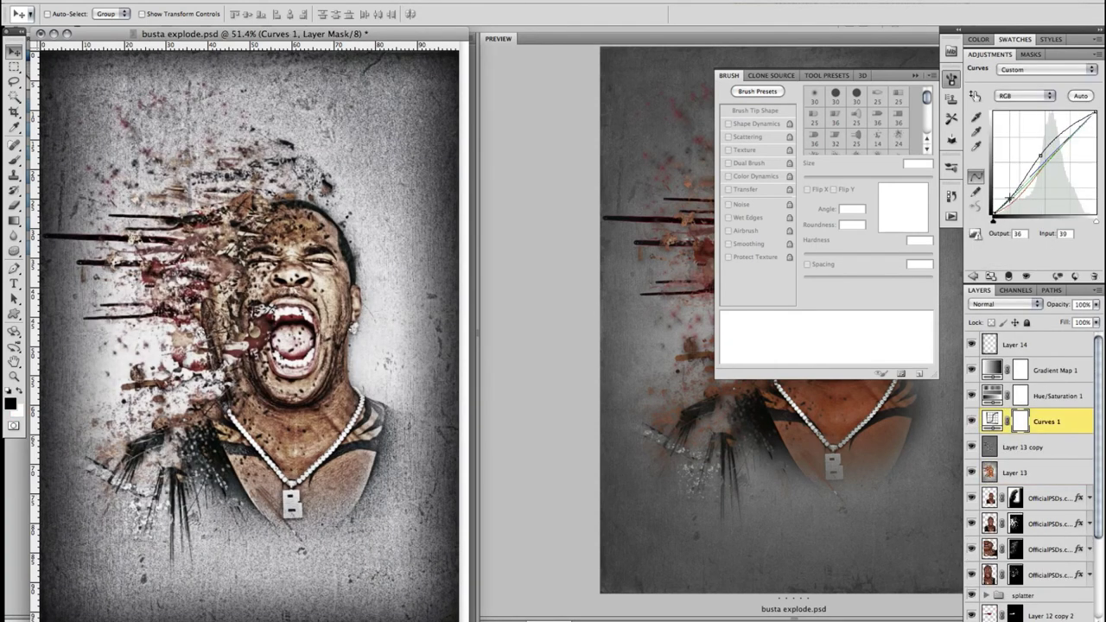
drag(1008, 199, 1007, 198)
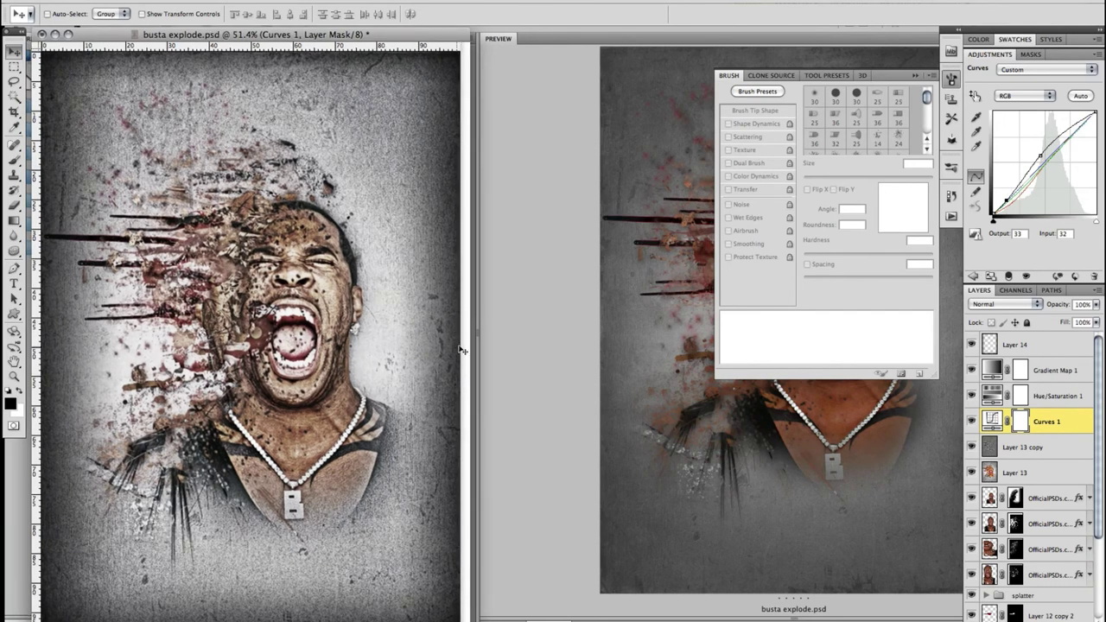
Save the document as a new layered Photoshop file named busta explode post.psd.
scroll(1049, 517, down, 3)
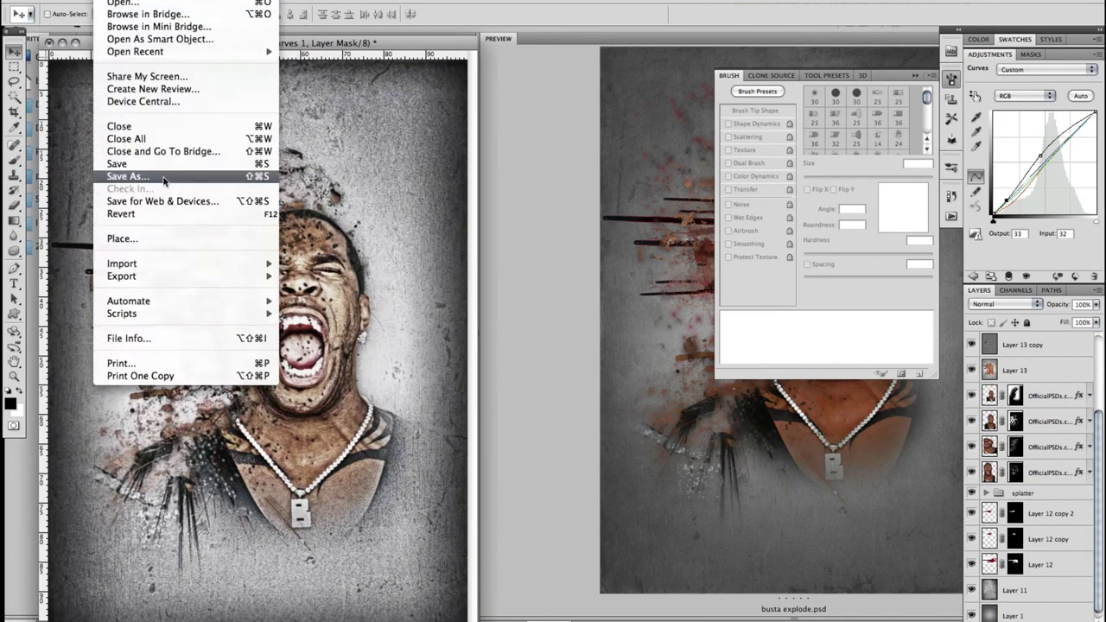
click(317, 181)
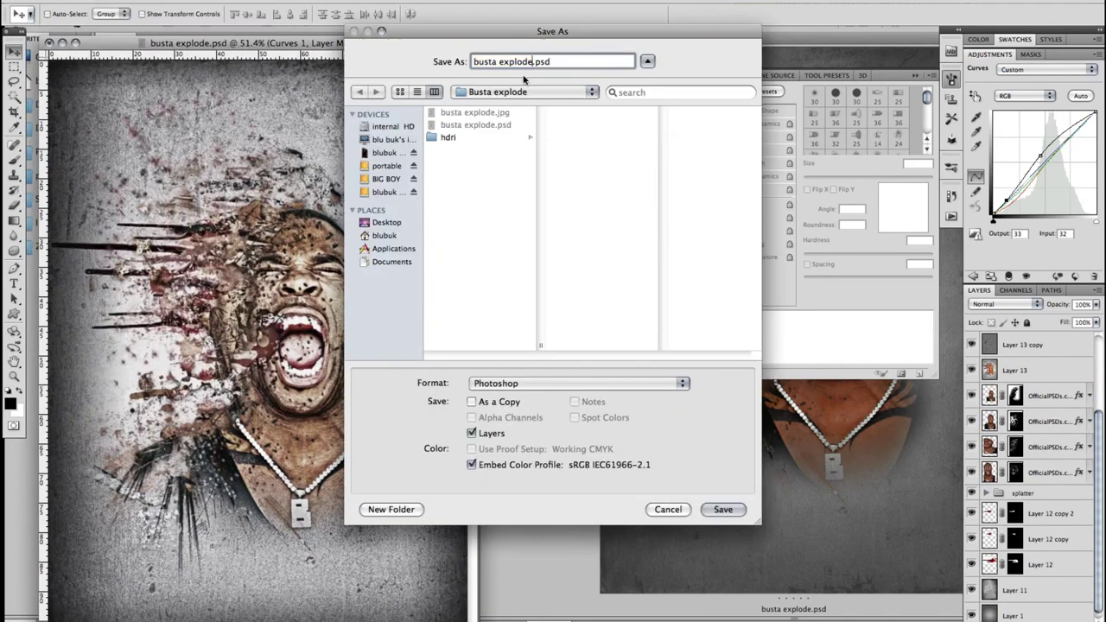
key(Return)
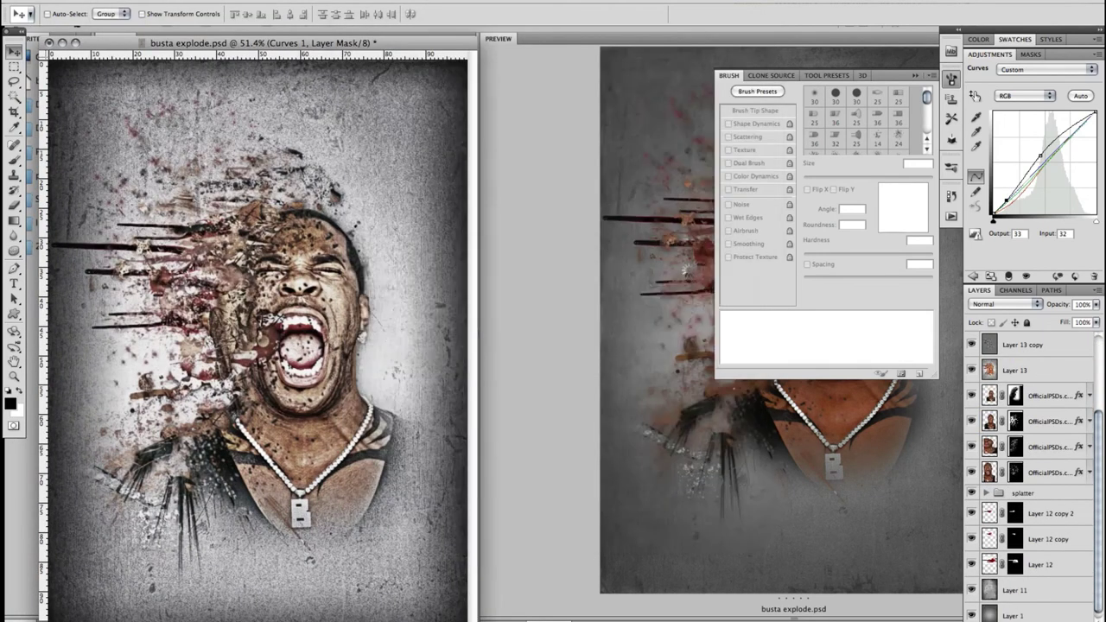
Try tinting the background with a new red-filled layer above Layer 11, blended in Multiply mode.
click(1072, 596)
key(ctrl+alt+shift+n)
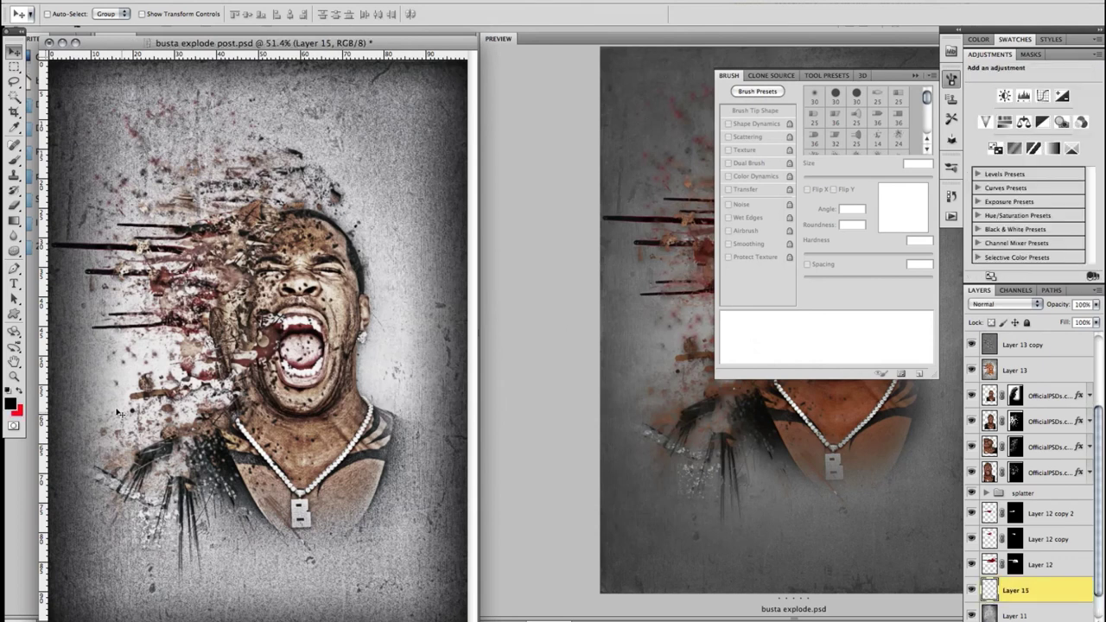
key(g)
key(x)
click(259, 346)
click(1007, 304)
click(1029, 344)
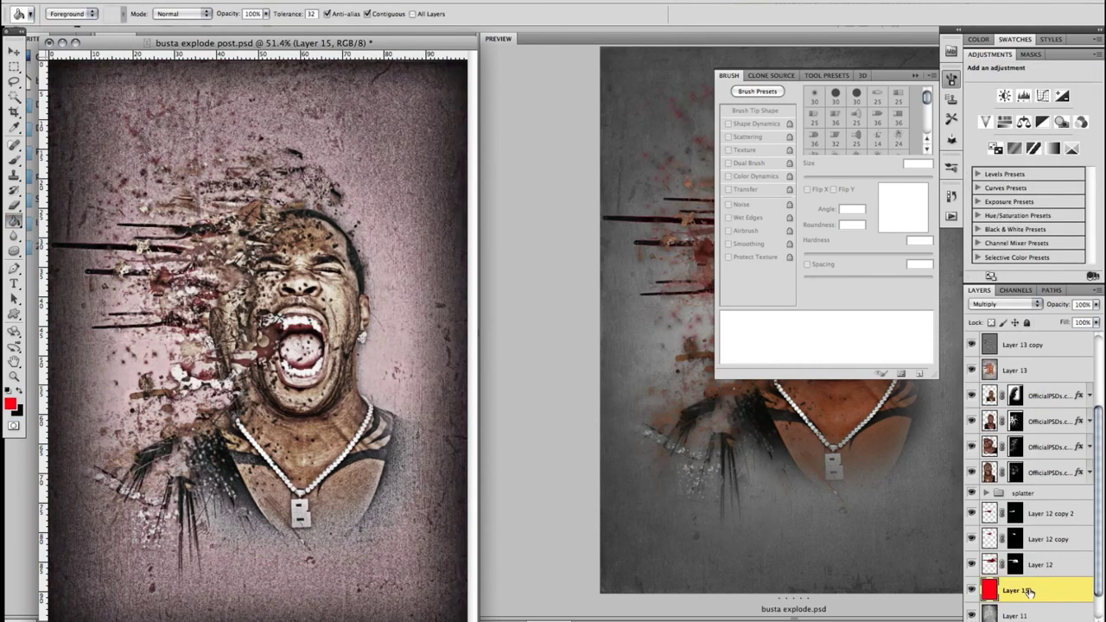
Delete the red fill layer above Layer 11.
click(1066, 615)
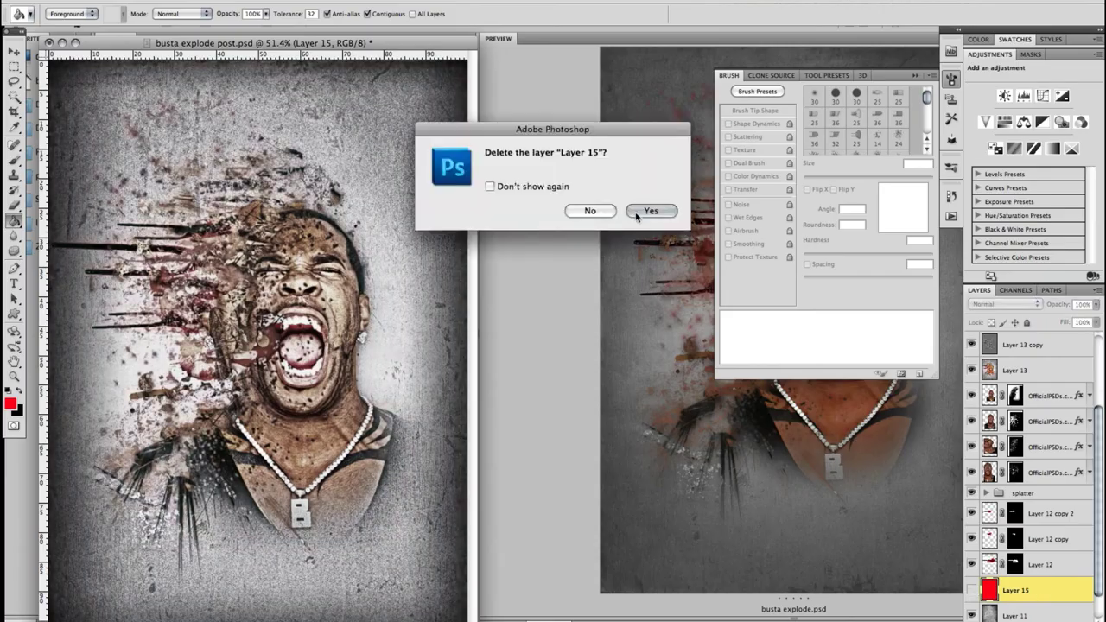
key(Return)
key(ctrl+minus)
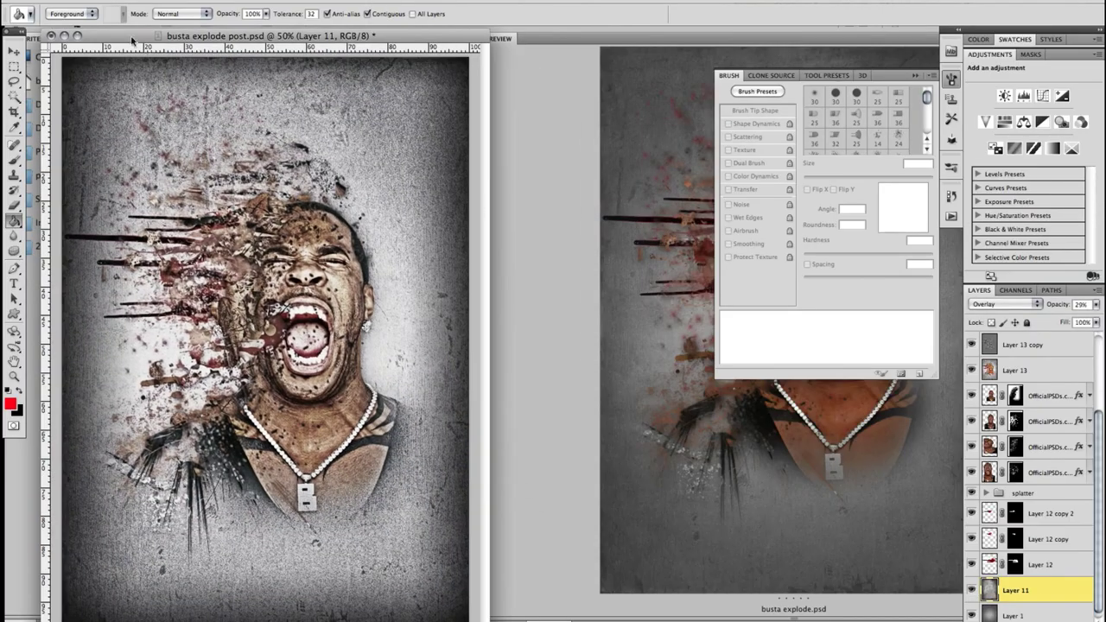
click(148, 163)
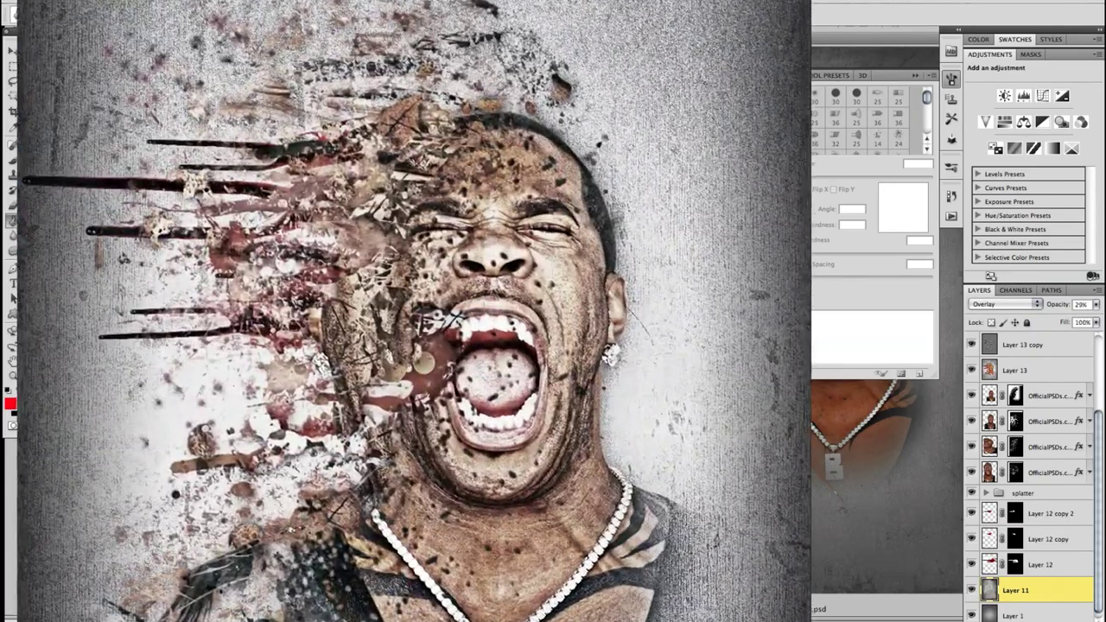